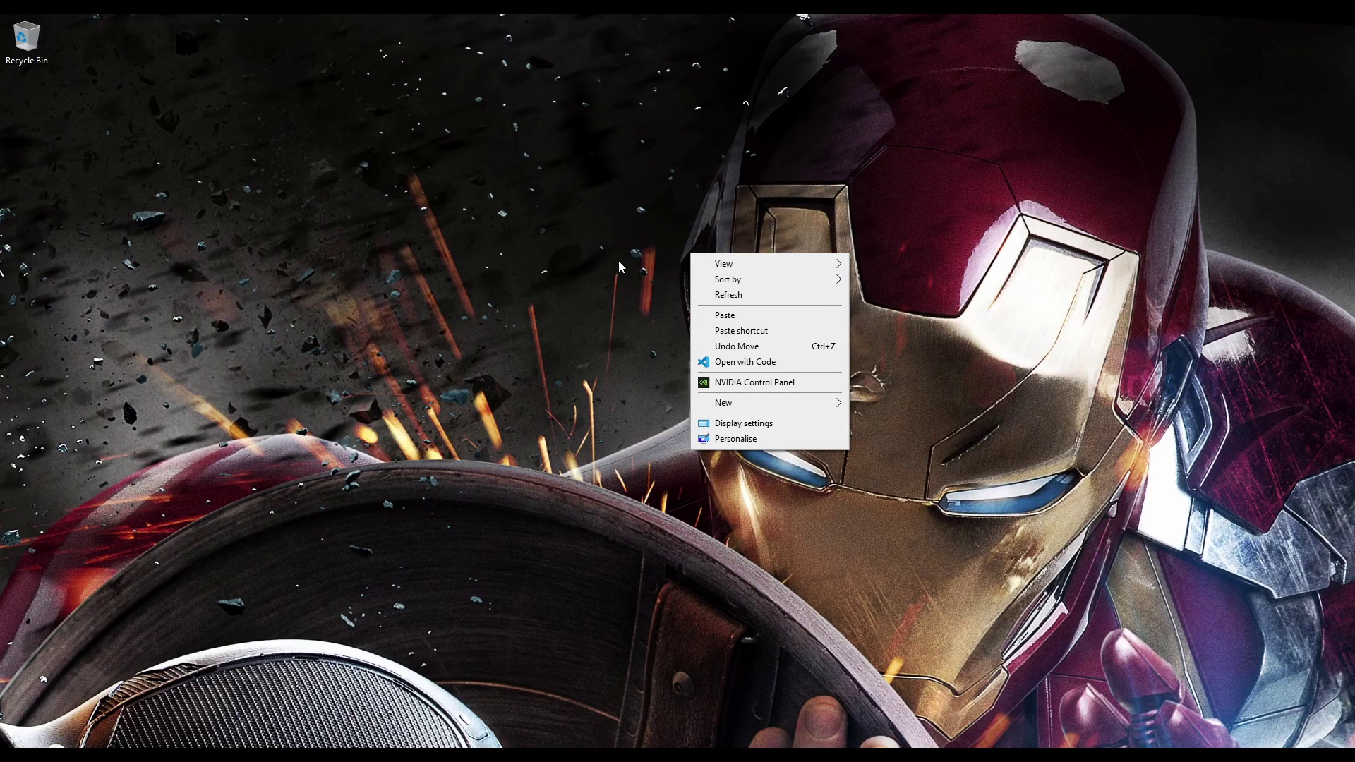
# Search the web for 'android studio'
pyautogui.click(618, 261)
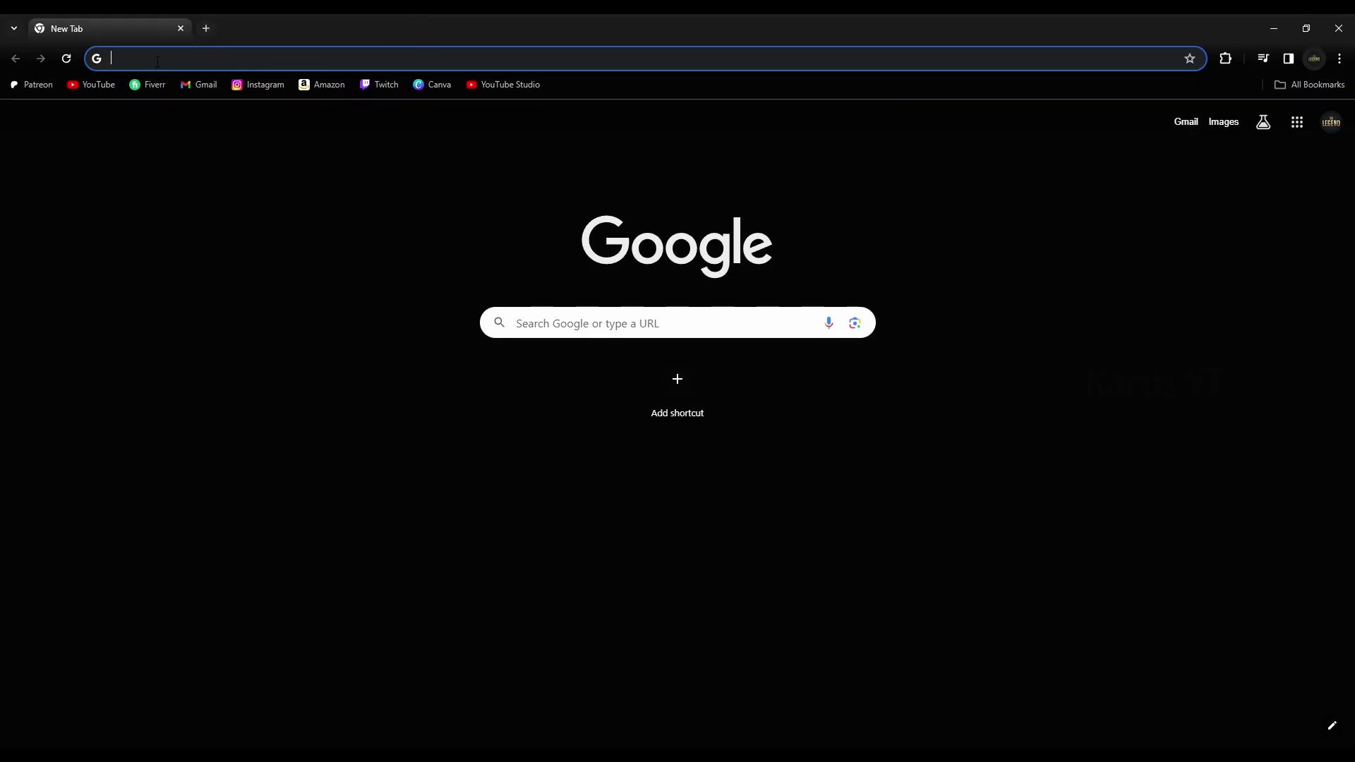
pyautogui.write('ar')
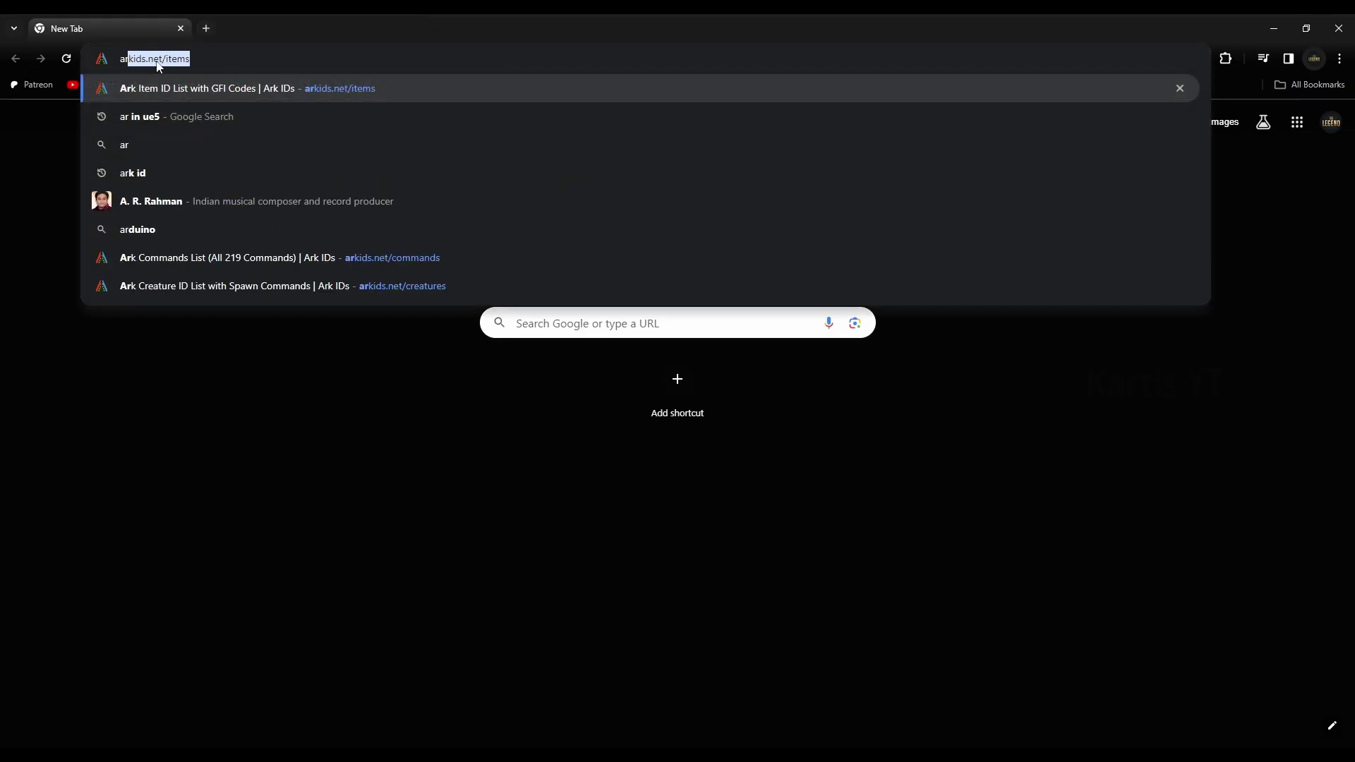
pyautogui.write('k')
pyautogui.press('BackSpace')
pyautogui.press('BackSpace')
pyautogui.write('ndroid studio')
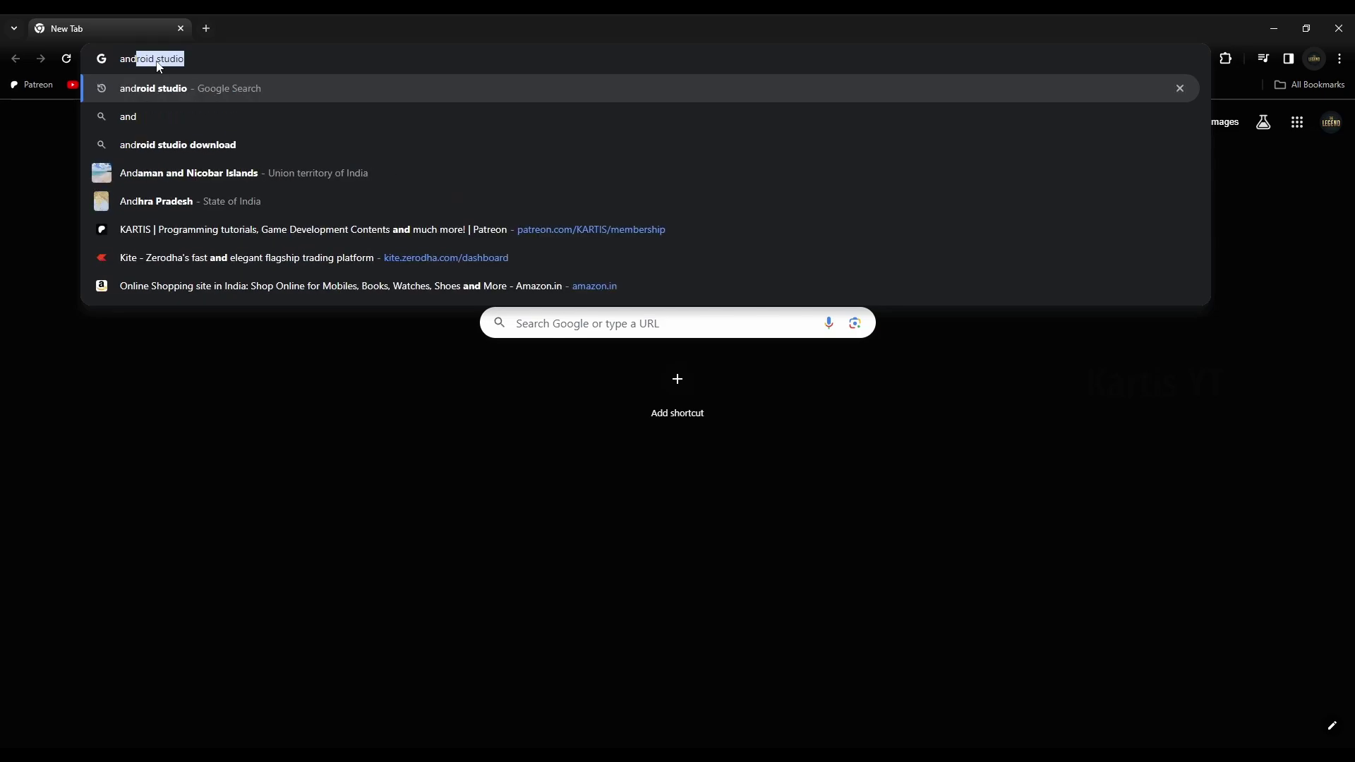
pyautogui.press('Return')
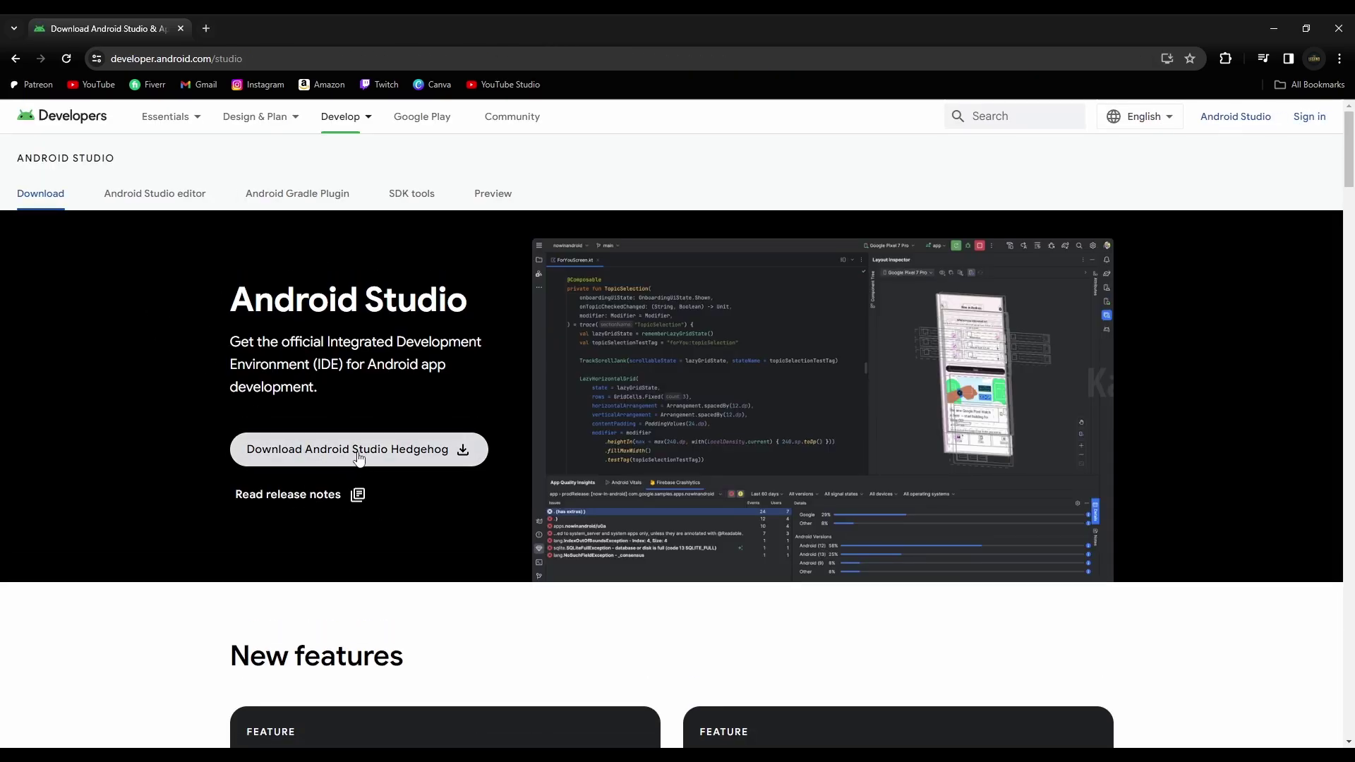
# Accept the license and download the Android Studio Hedgehog installer for Windows
pyautogui.click(357, 453)
pyautogui.scroll(-10, 472, 522)
pyautogui.scroll(-15, 472, 522)
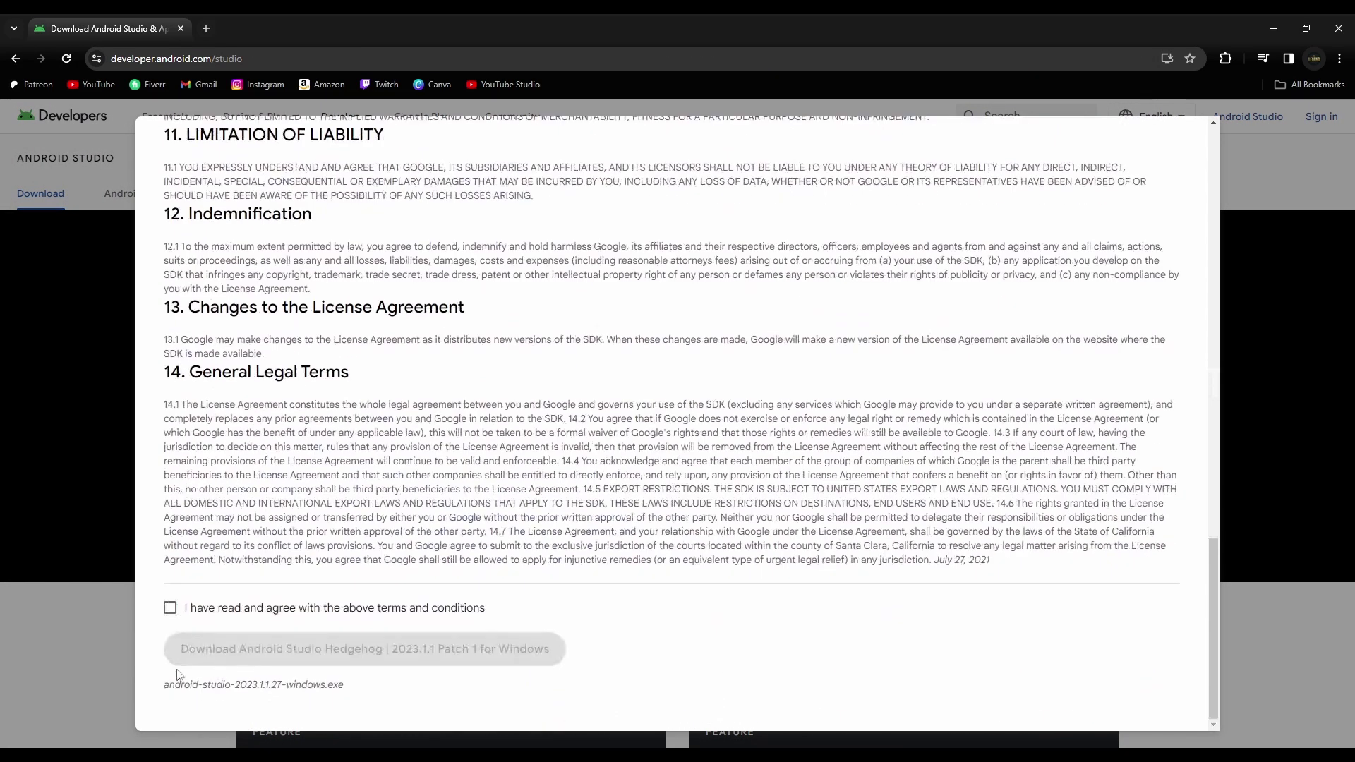
pyautogui.click(181, 611)
pyautogui.click(1240, 114)
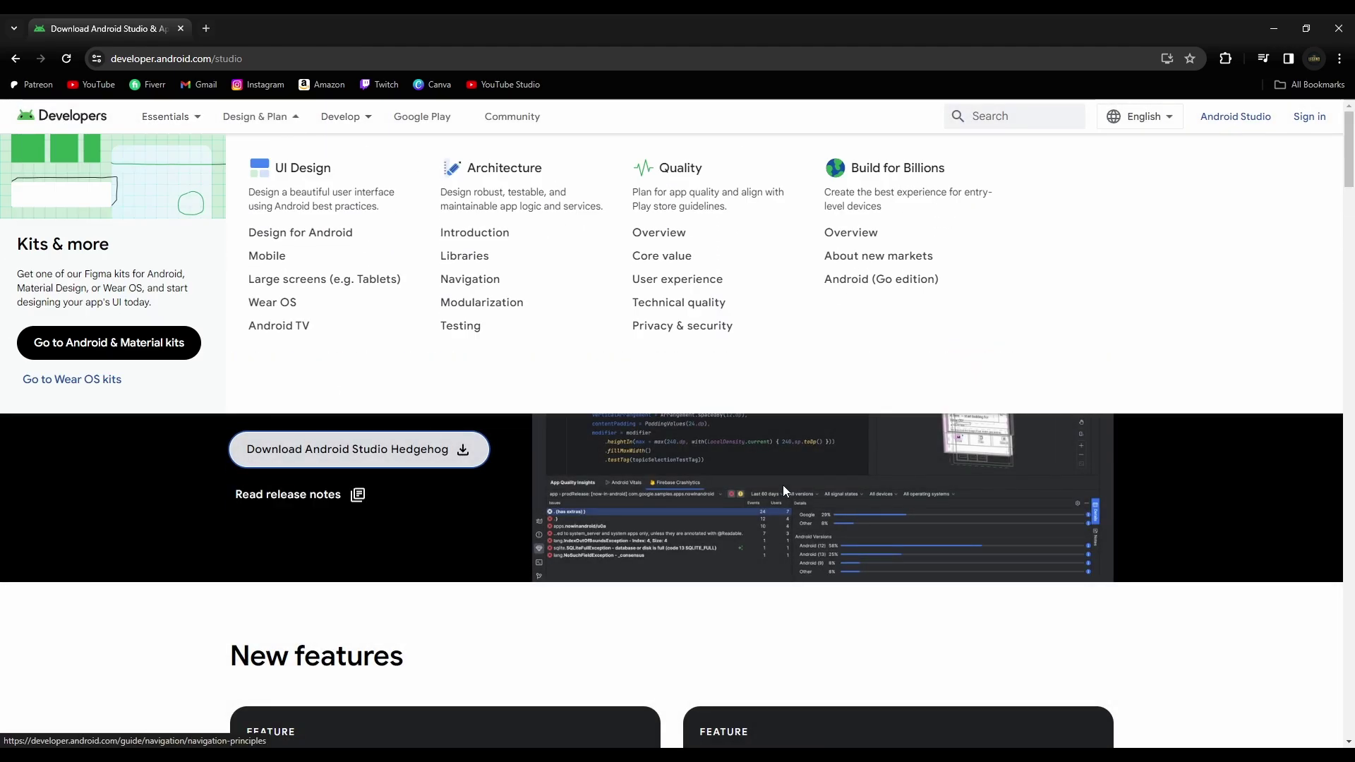
pyautogui.scroll(-2, 839, 516)
pyautogui.scroll(-2, 811, 507)
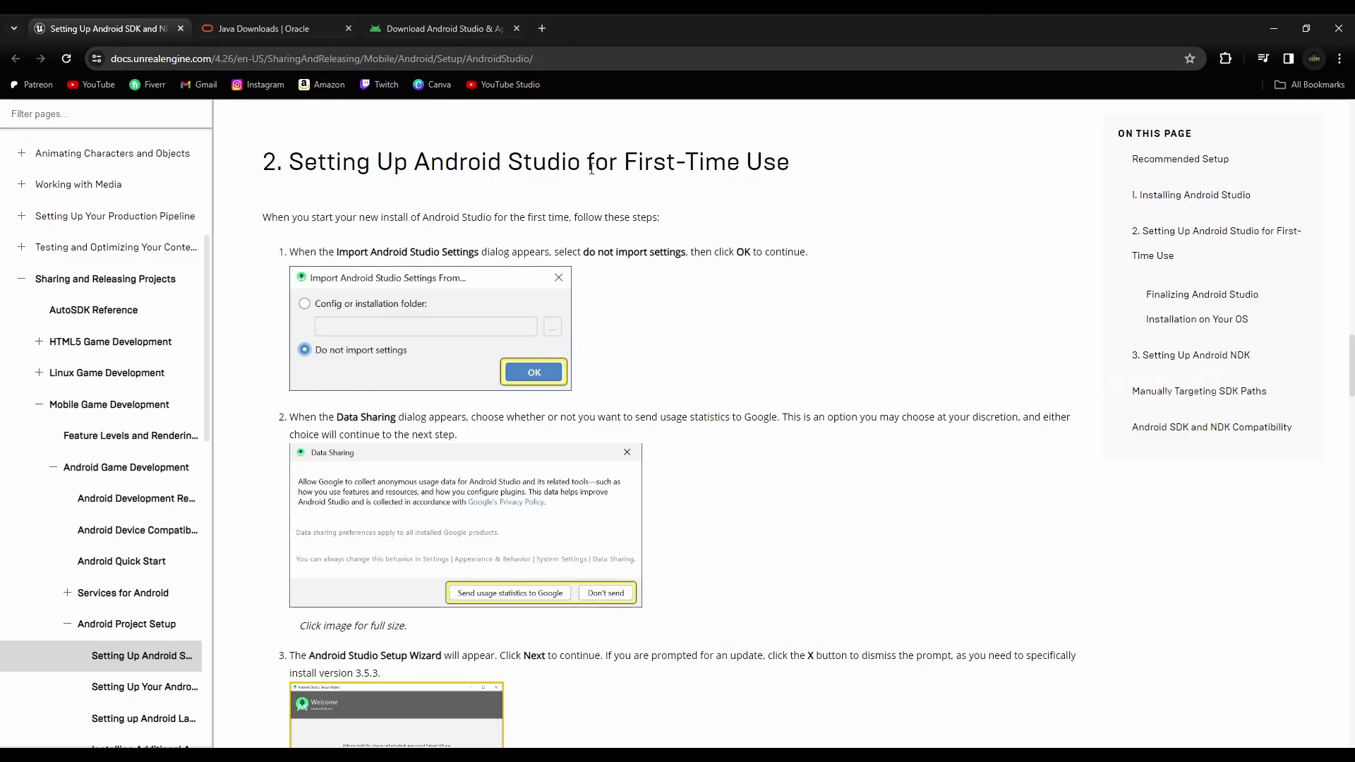
# Scroll through the Android Studio first-time setup docs and view the setup wizard screenshot
pyautogui.scroll(1, 592, 168)
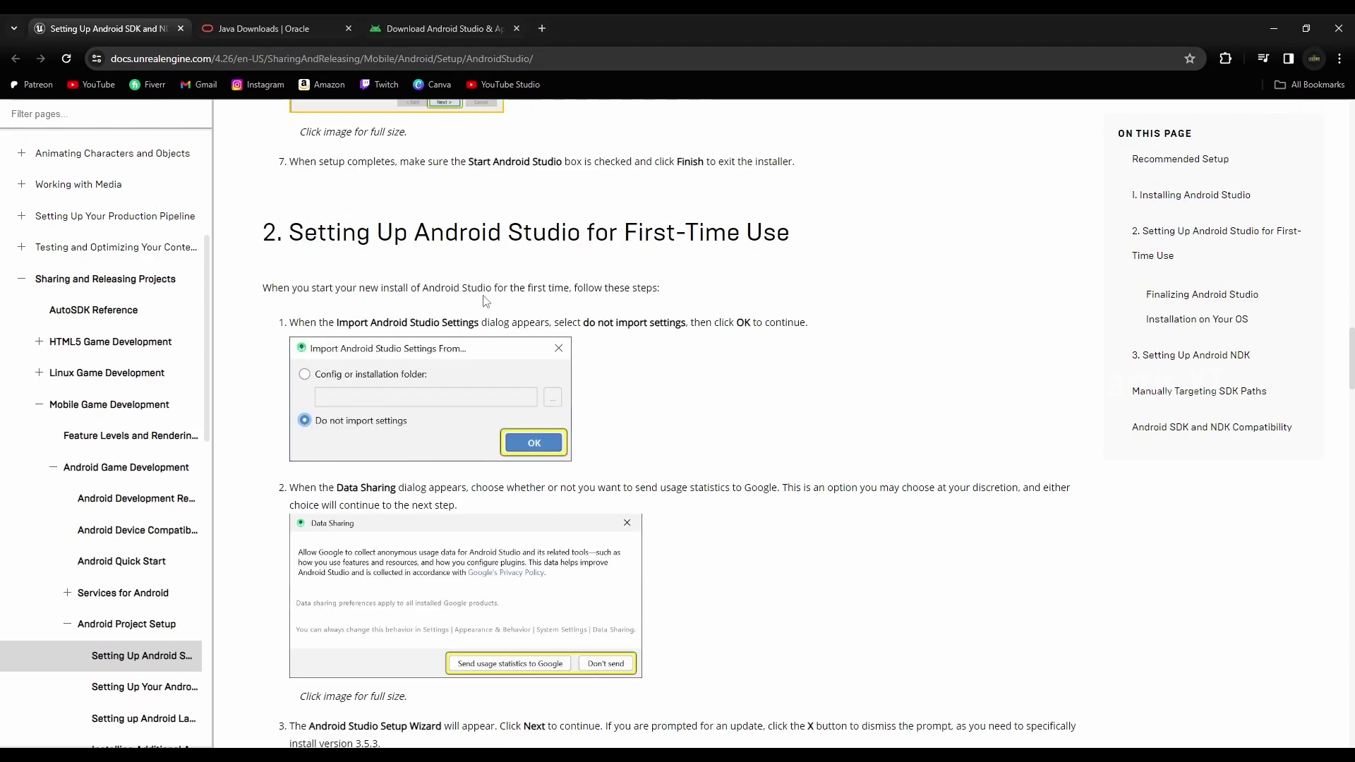
pyautogui.scroll(-1, 564, 303)
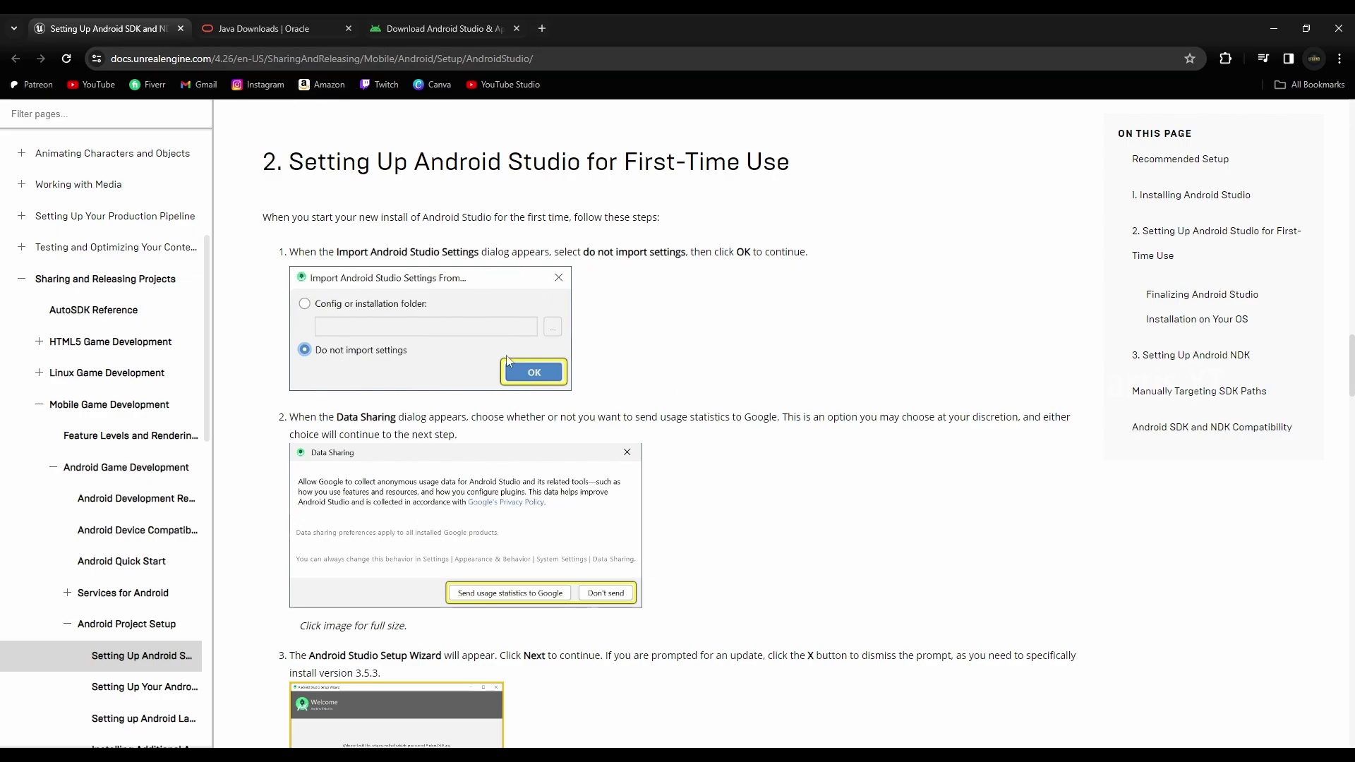
pyautogui.scroll(-2, 515, 363)
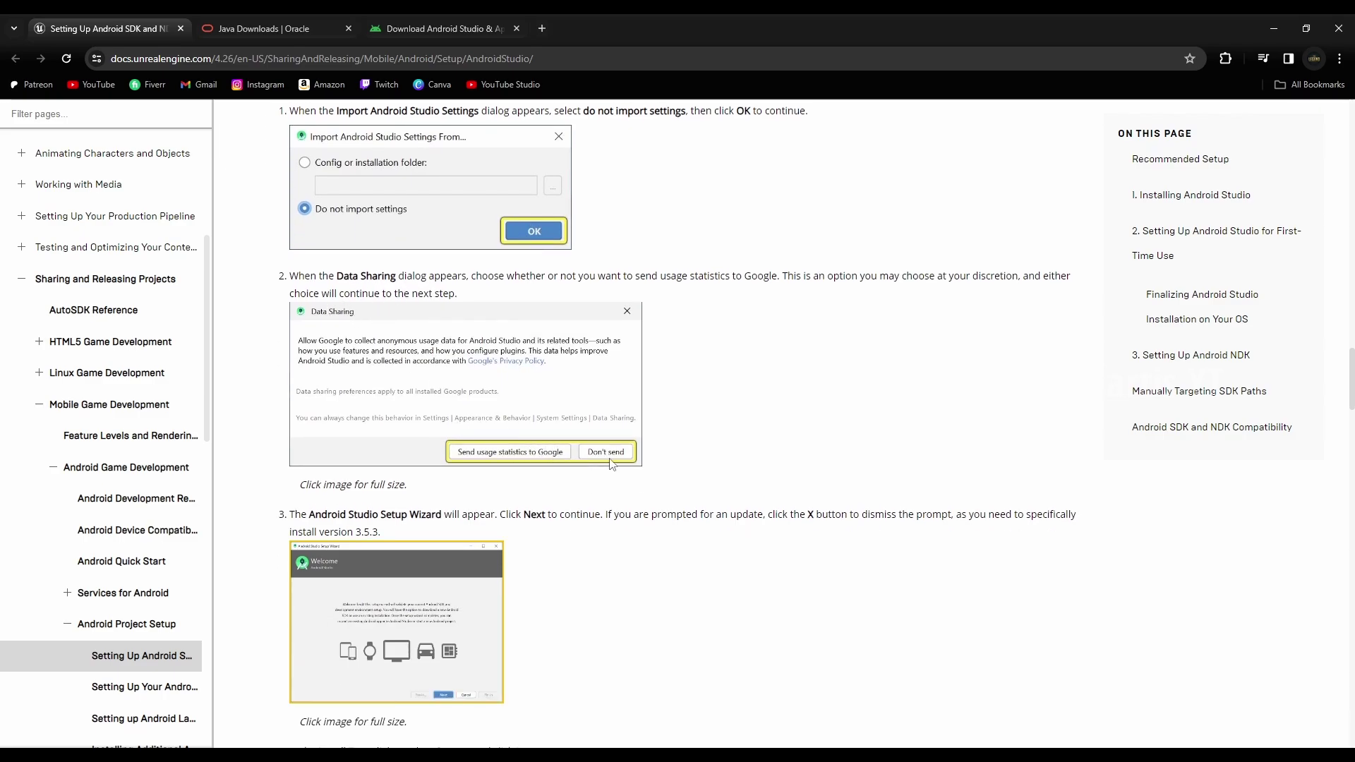
pyautogui.scroll(-2, 542, 373)
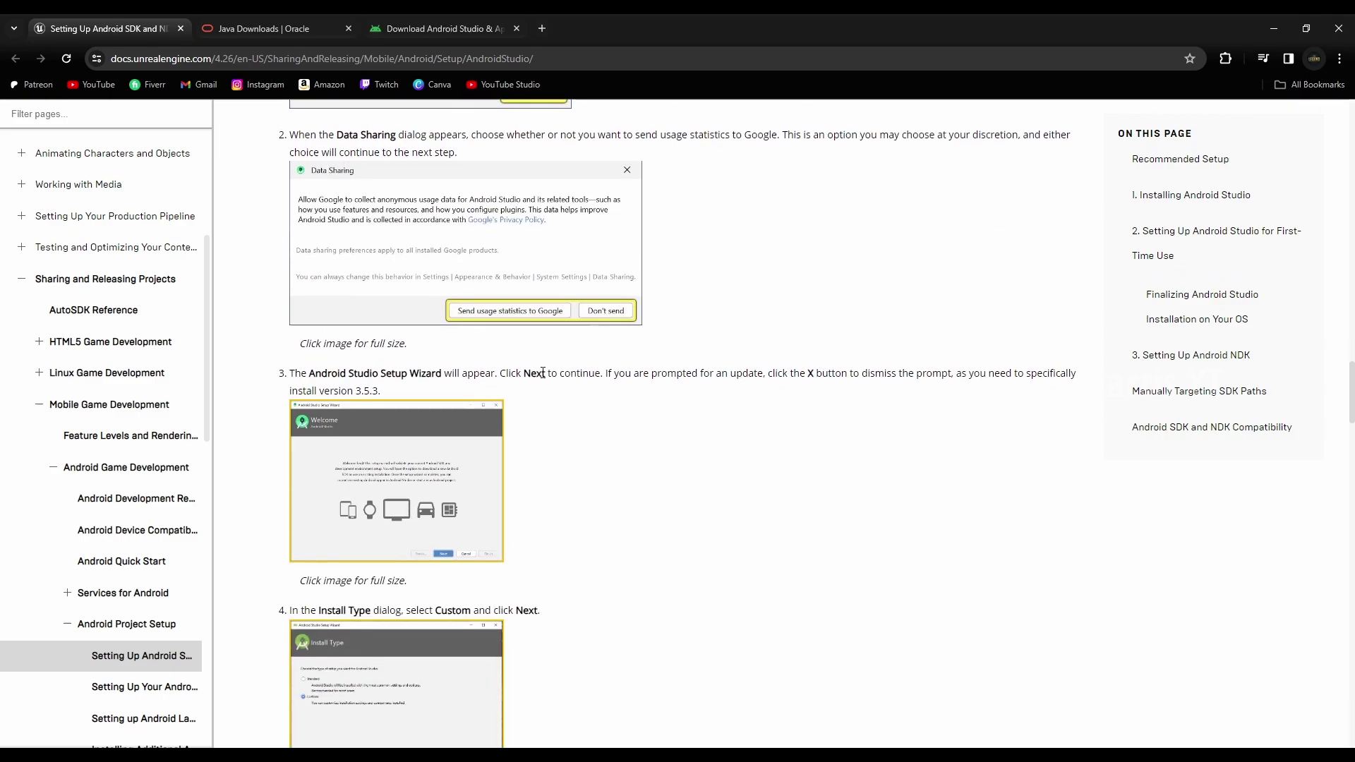
pyautogui.click(355, 430)
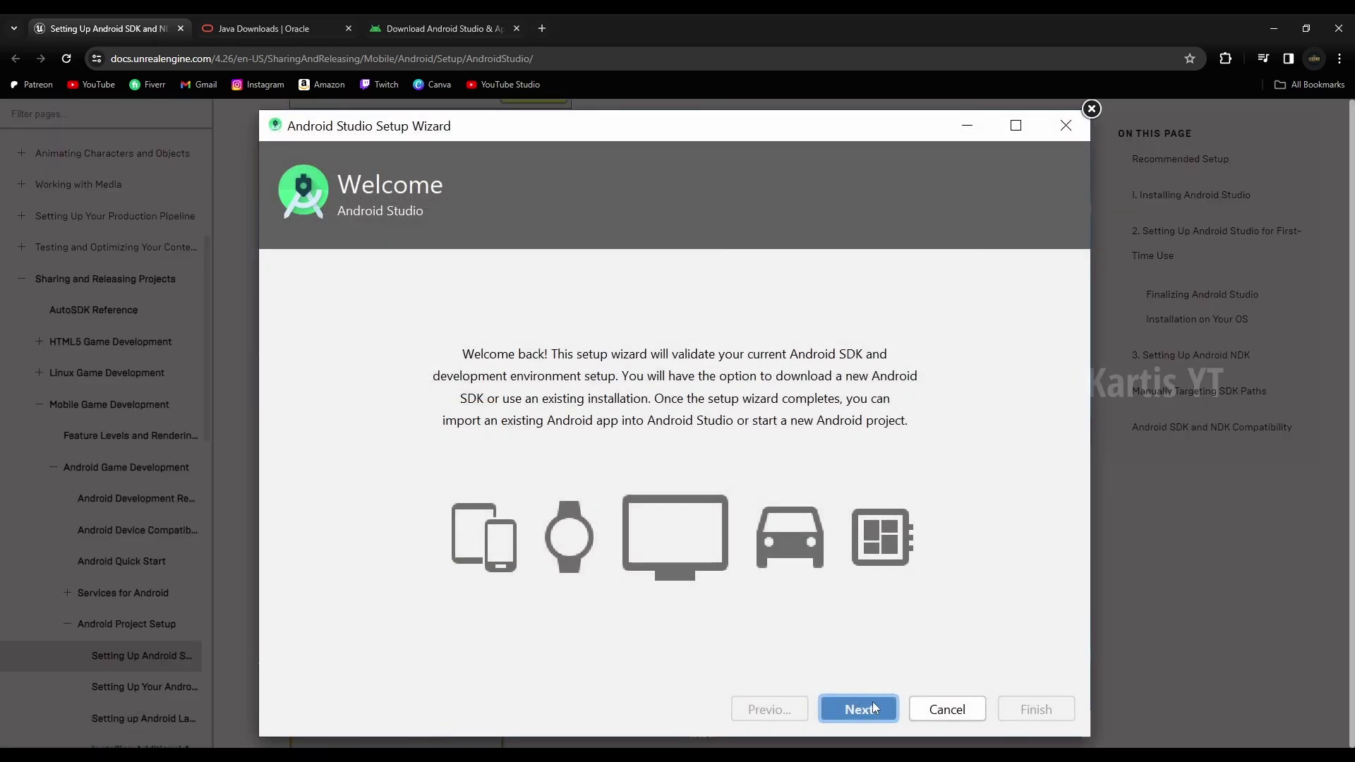
pyautogui.click(1230, 291)
pyautogui.scroll(-5, 359, 291)
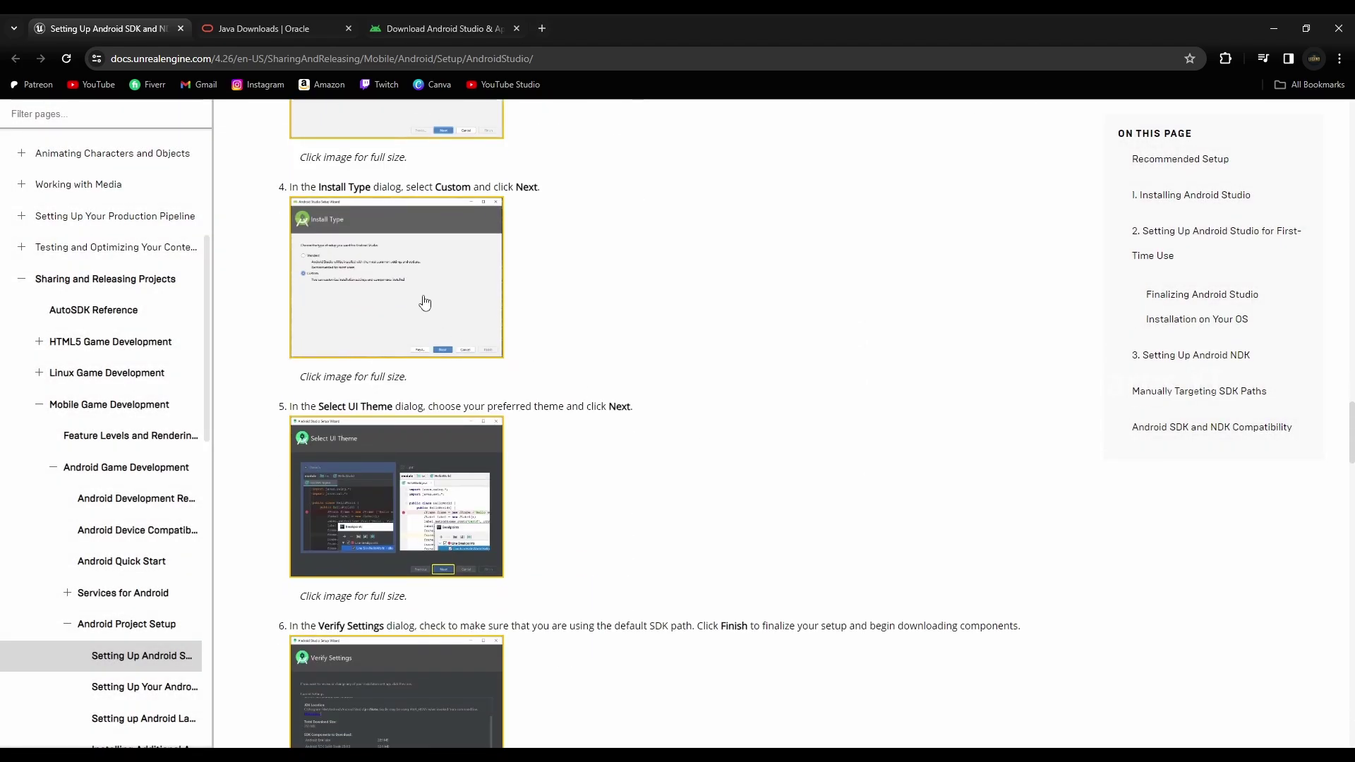
# View the Install Type and Verify Settings screenshots, reach the NDK section, and launch Epic Games Launcher
pyautogui.click(359, 291)
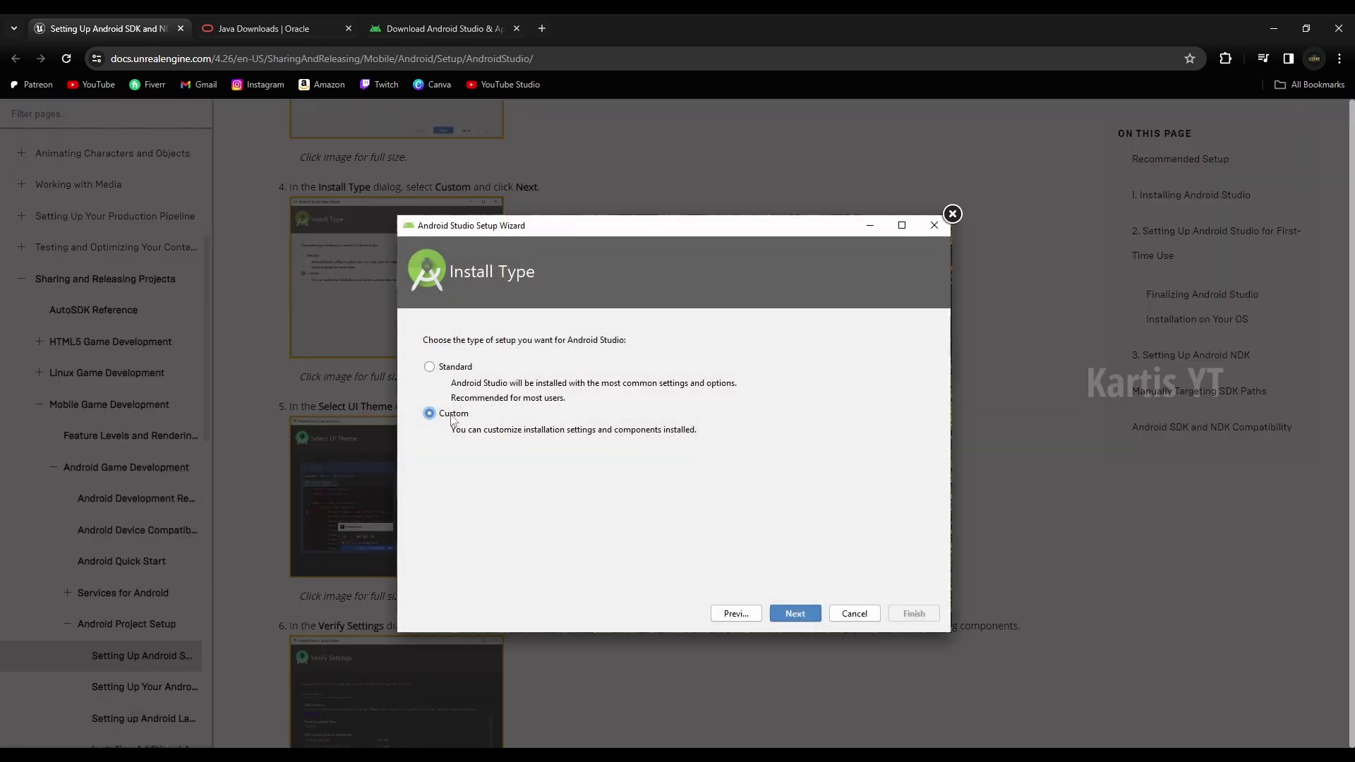
pyautogui.click(408, 430)
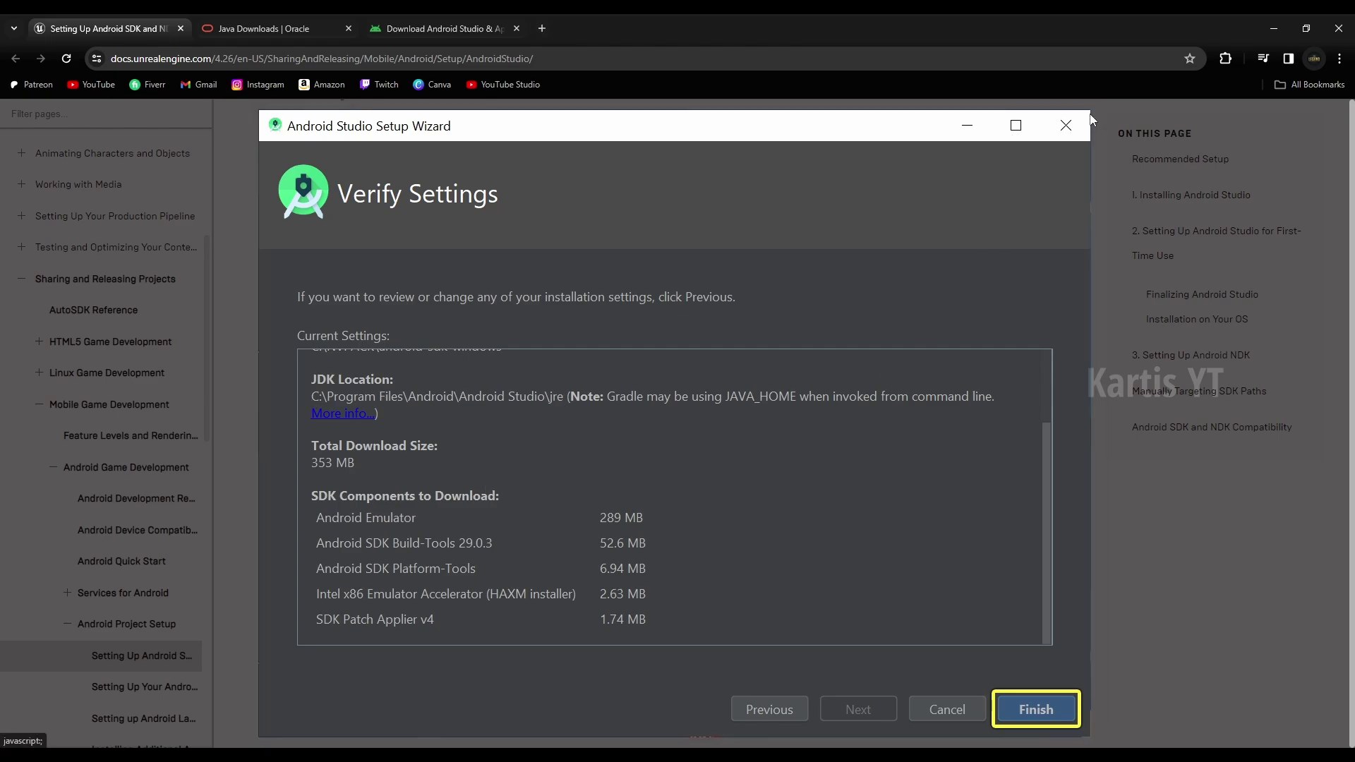
pyautogui.click(1091, 108)
pyautogui.scroll(-7, 433, 332)
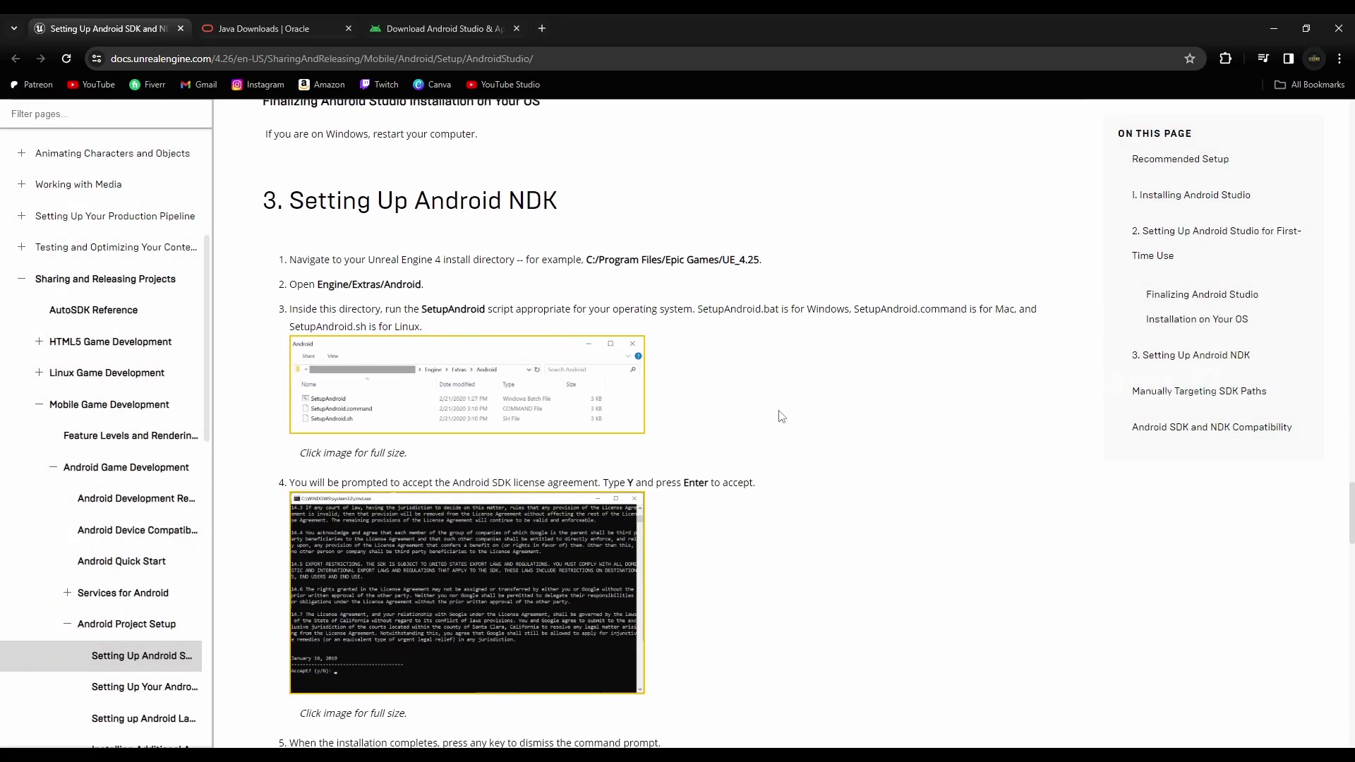
pyautogui.moveTo(587, 261); pyautogui.dragTo(759, 261)
pyautogui.press('super')
pyautogui.click(265, 536)
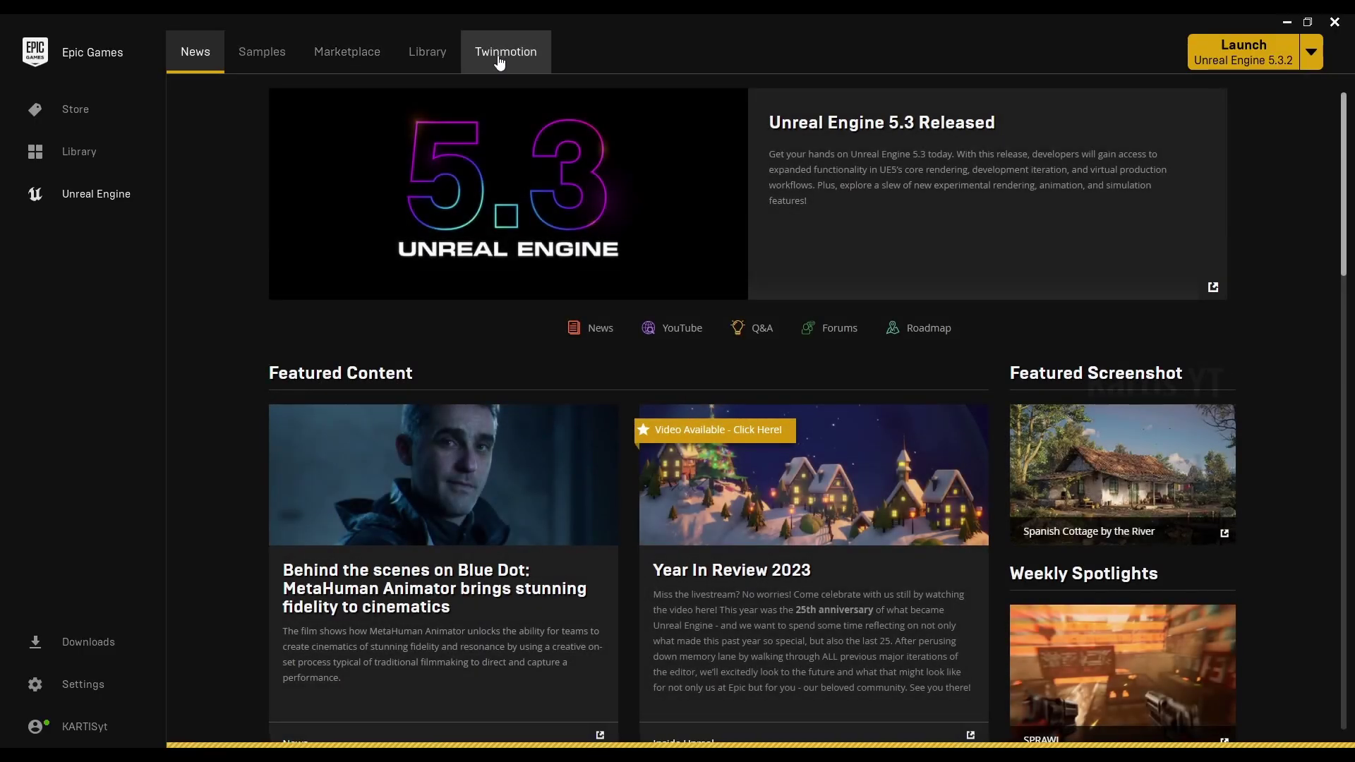
# Launch Unreal Engine 5.3.2 from the Launcher's Library
pyautogui.click(360, 56)
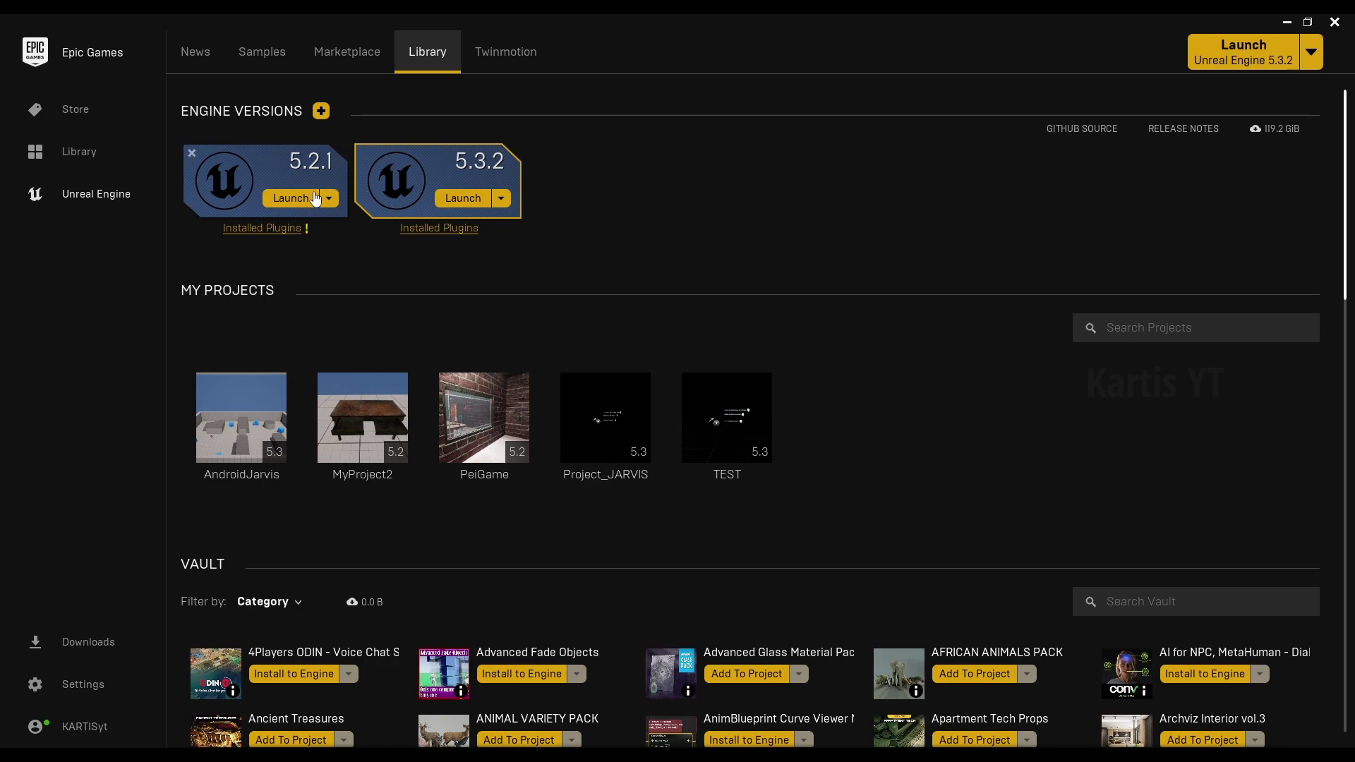
pyautogui.click(450, 195)
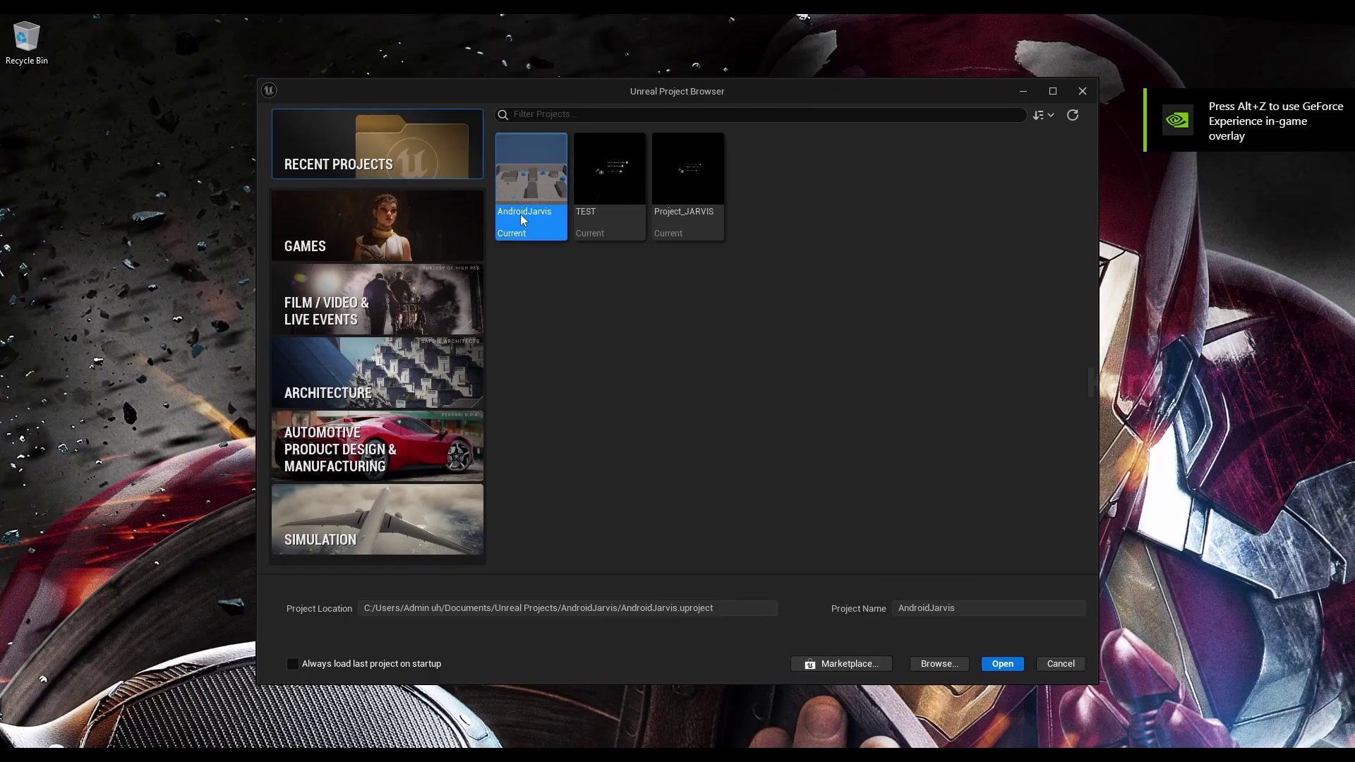
# Create a Games > Handheld AR project named Kartis_AR_Tutorial and open it
pyautogui.click(358, 218)
pyautogui.click(522, 282)
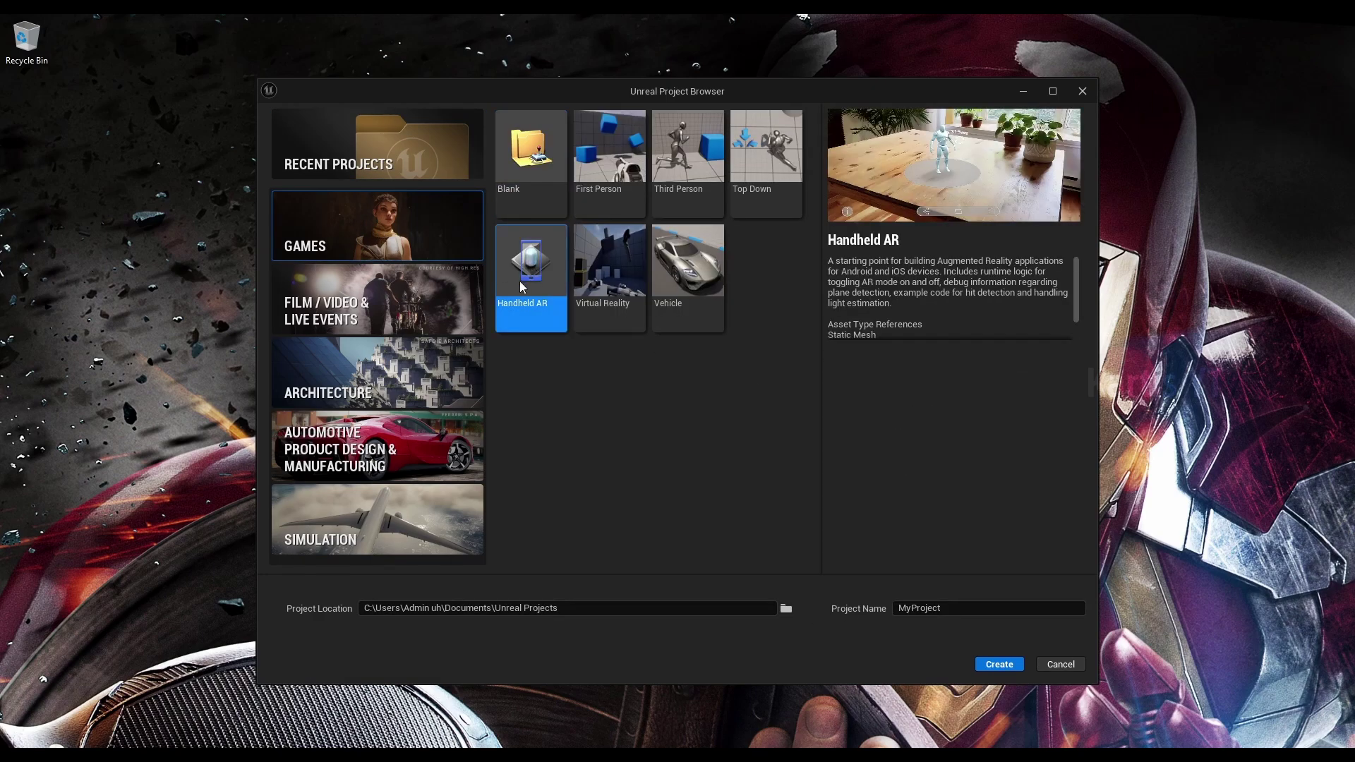
pyautogui.doubleClick(942, 605)
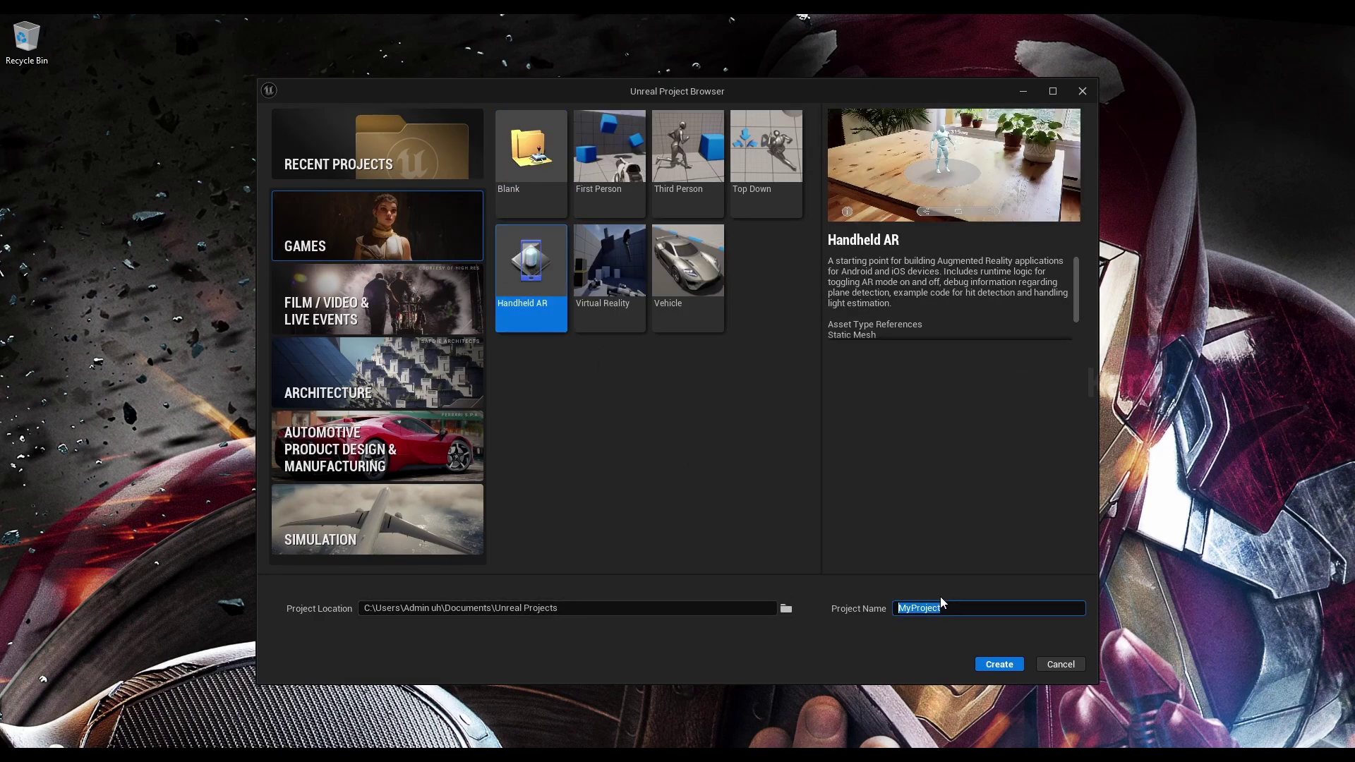
pyautogui.write('Kartis_AR_Tutorial')
pyautogui.click(999, 664)
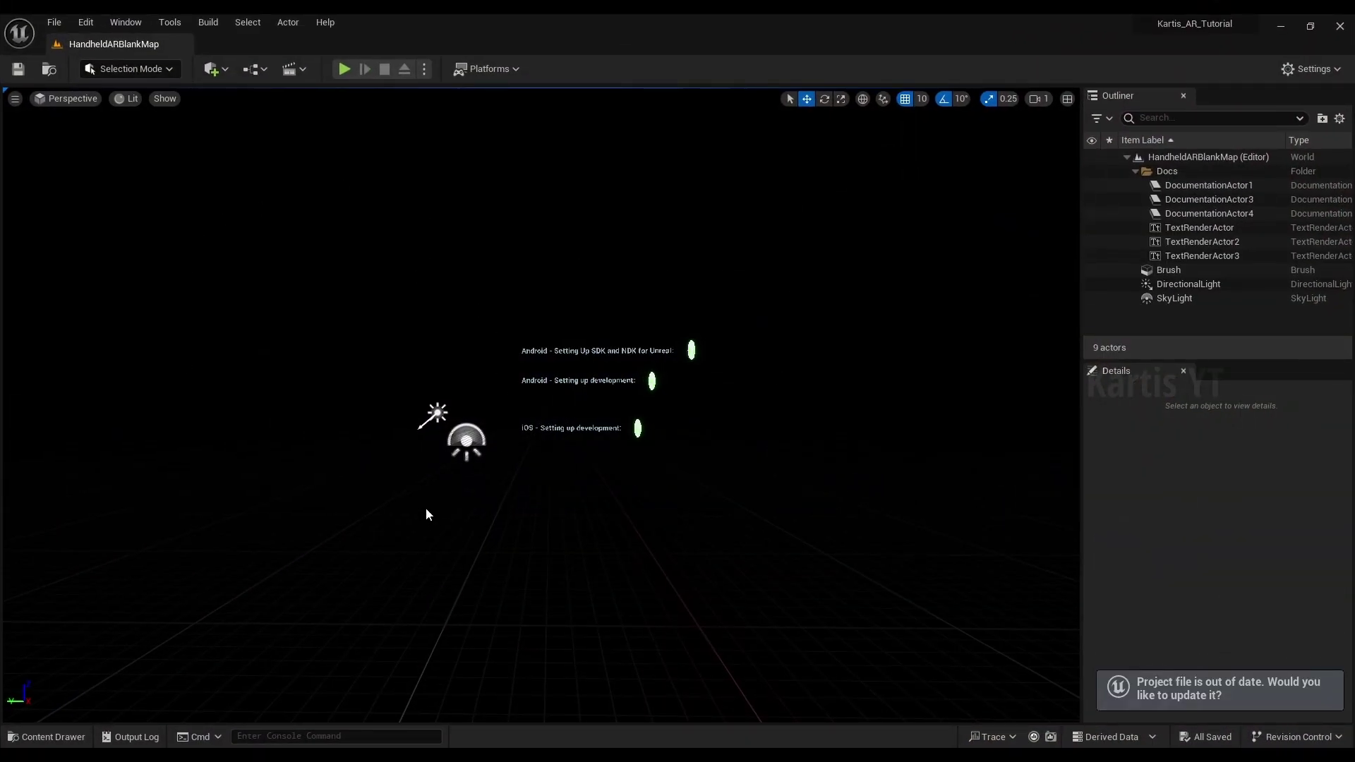
pyautogui.scroll(5, 607, 445)
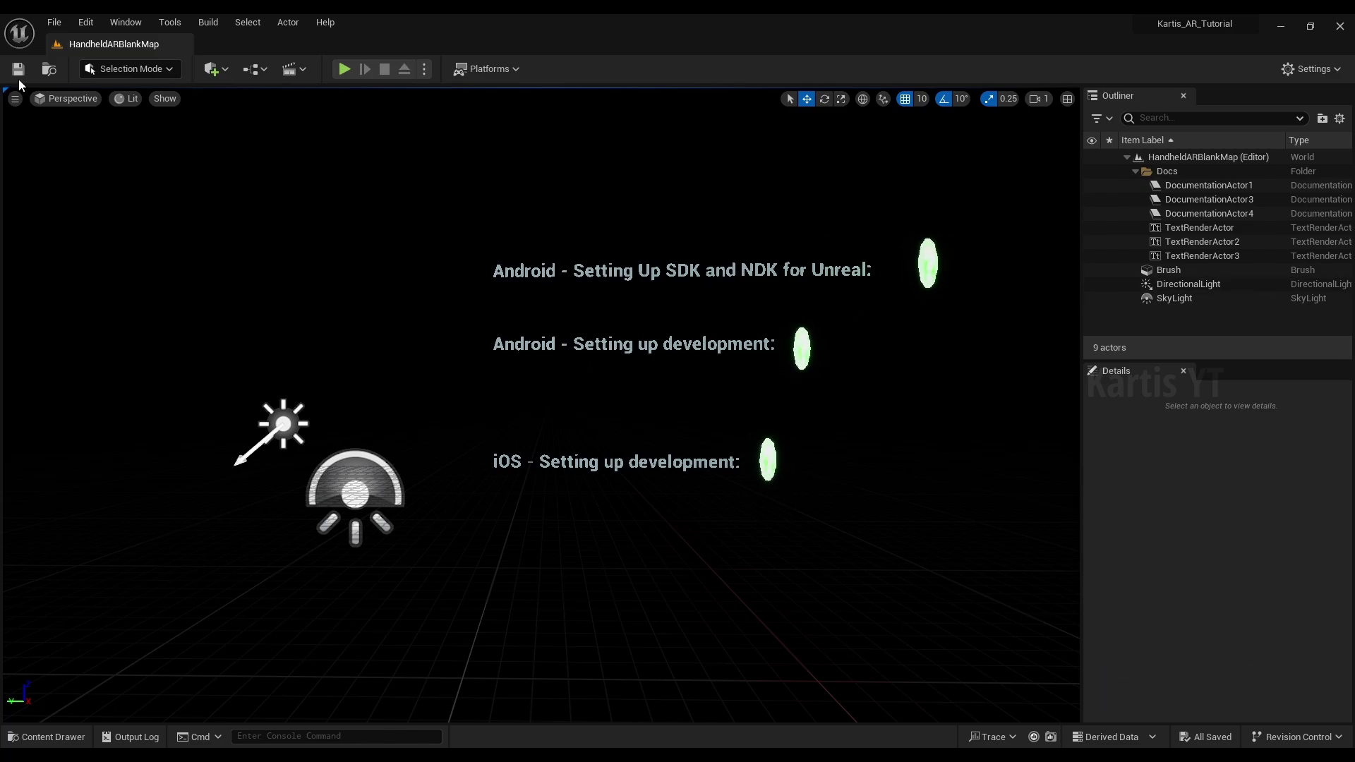
pyautogui.click(83, 25)
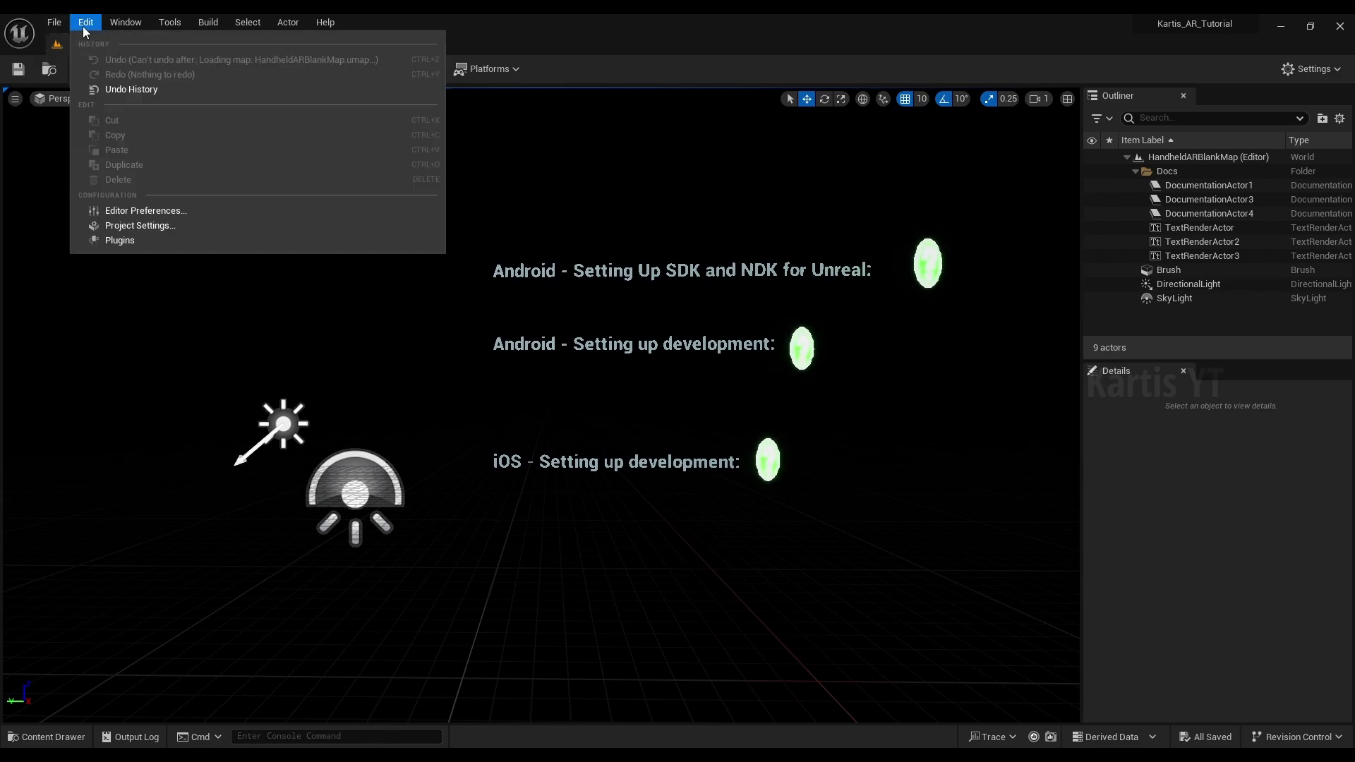
# In Project Settings > Android, configure the project for the Android platform
pyautogui.click(163, 225)
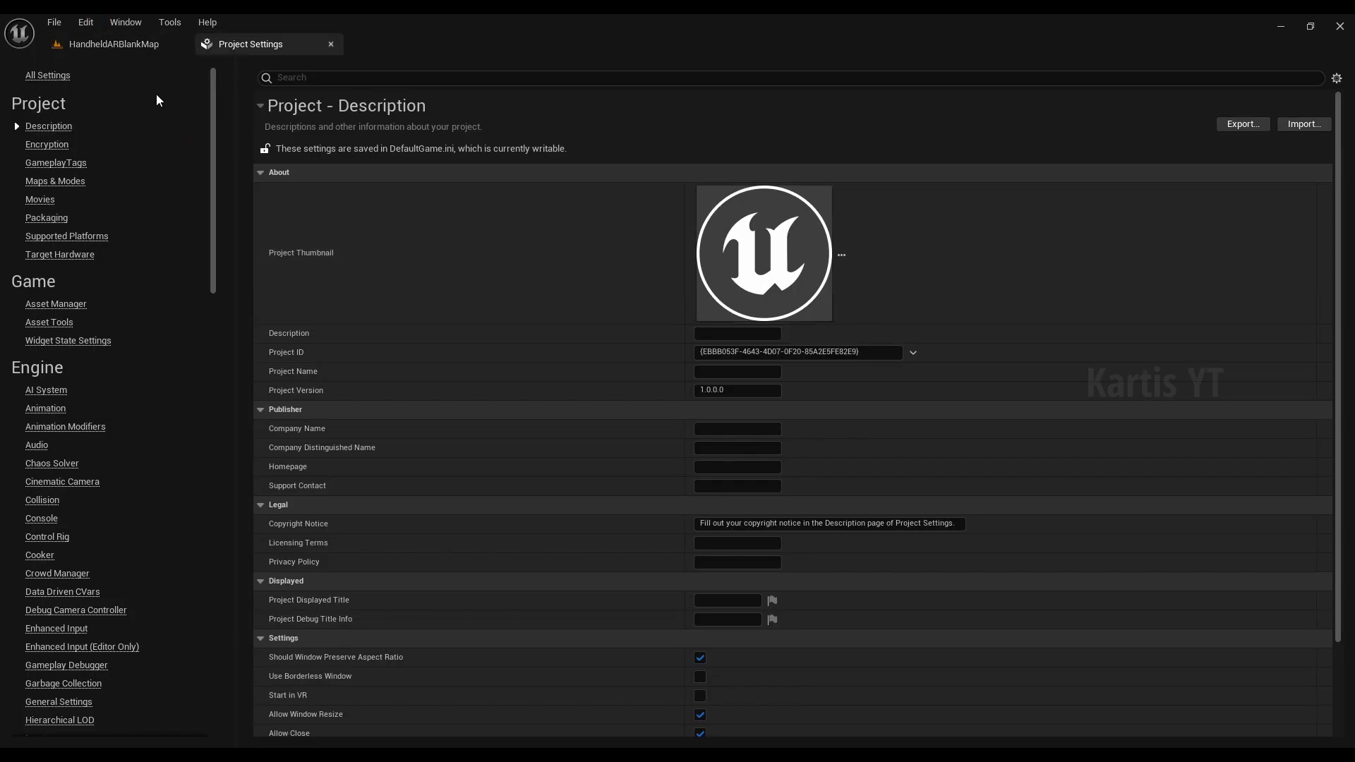
pyautogui.scroll(-18, 43, 395)
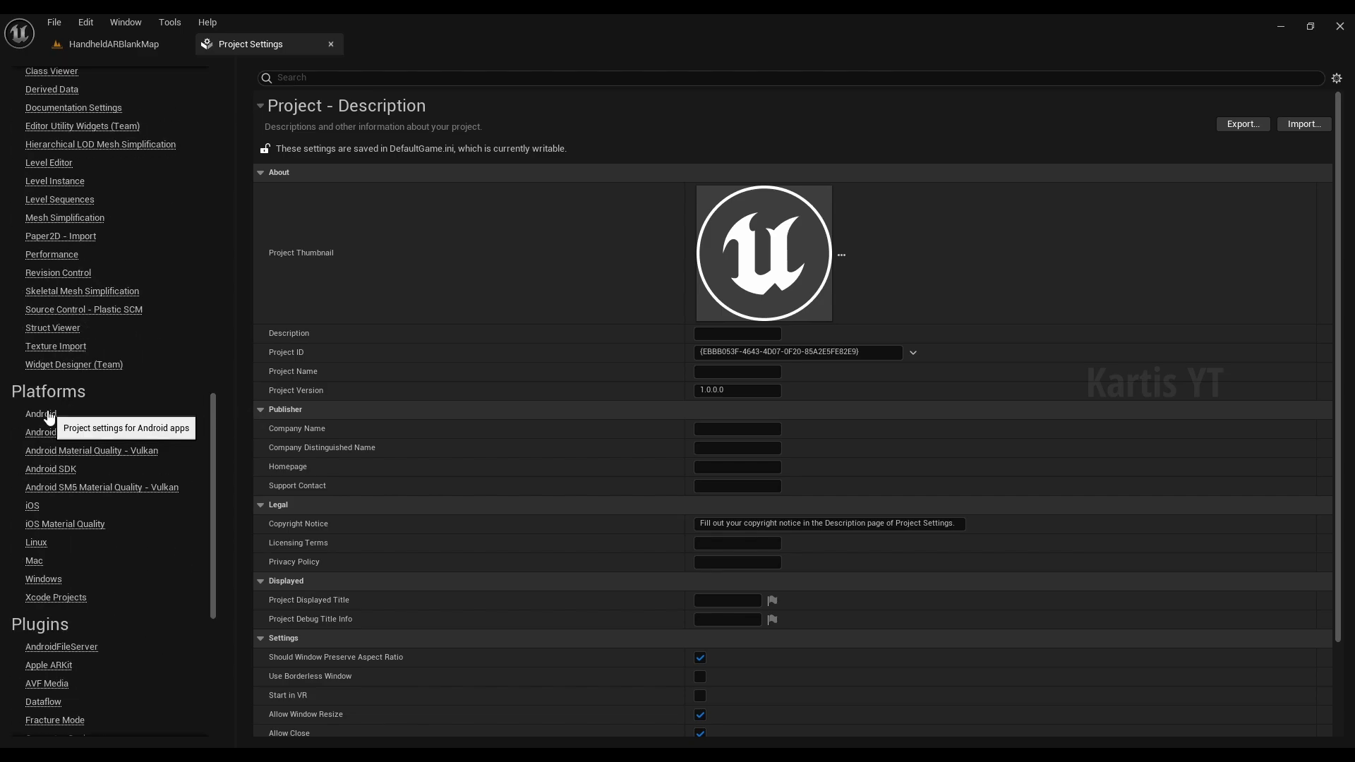
pyautogui.click(49, 415)
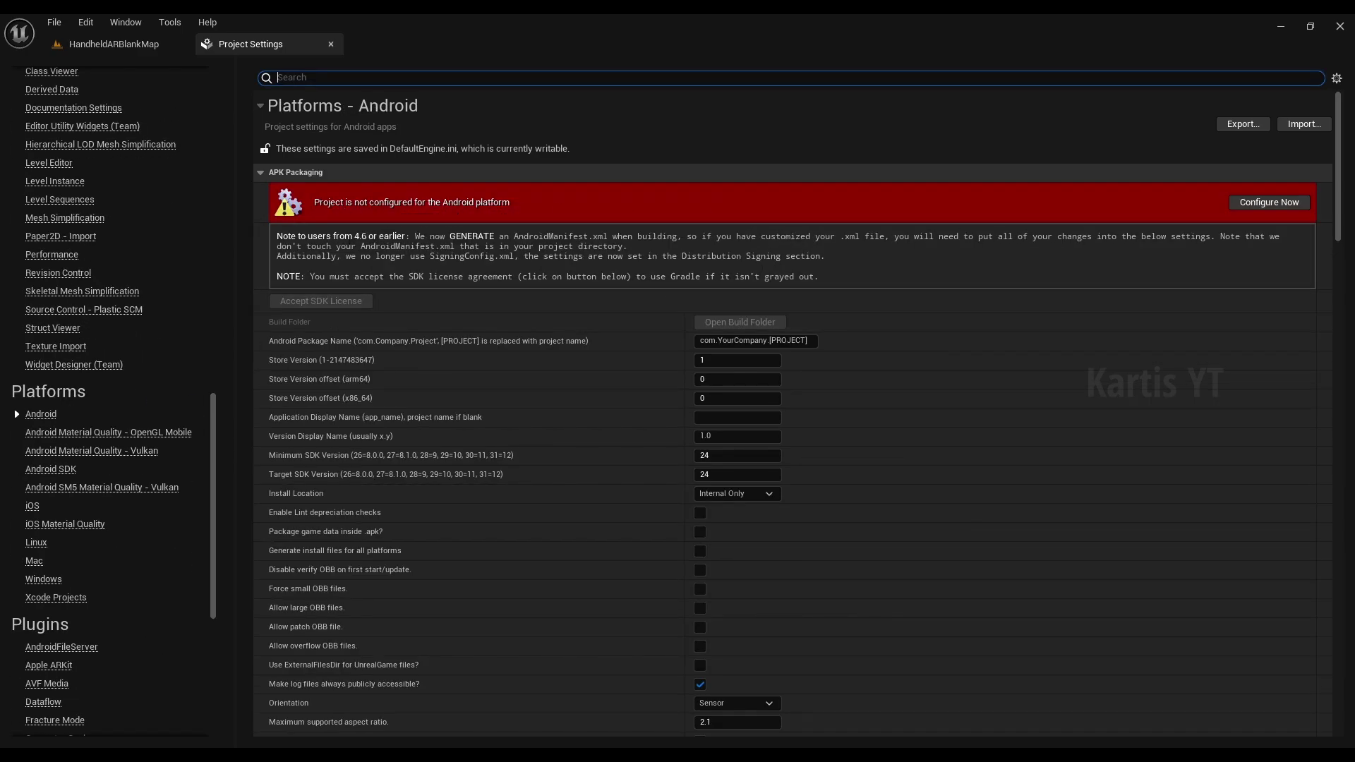
pyautogui.click(1280, 203)
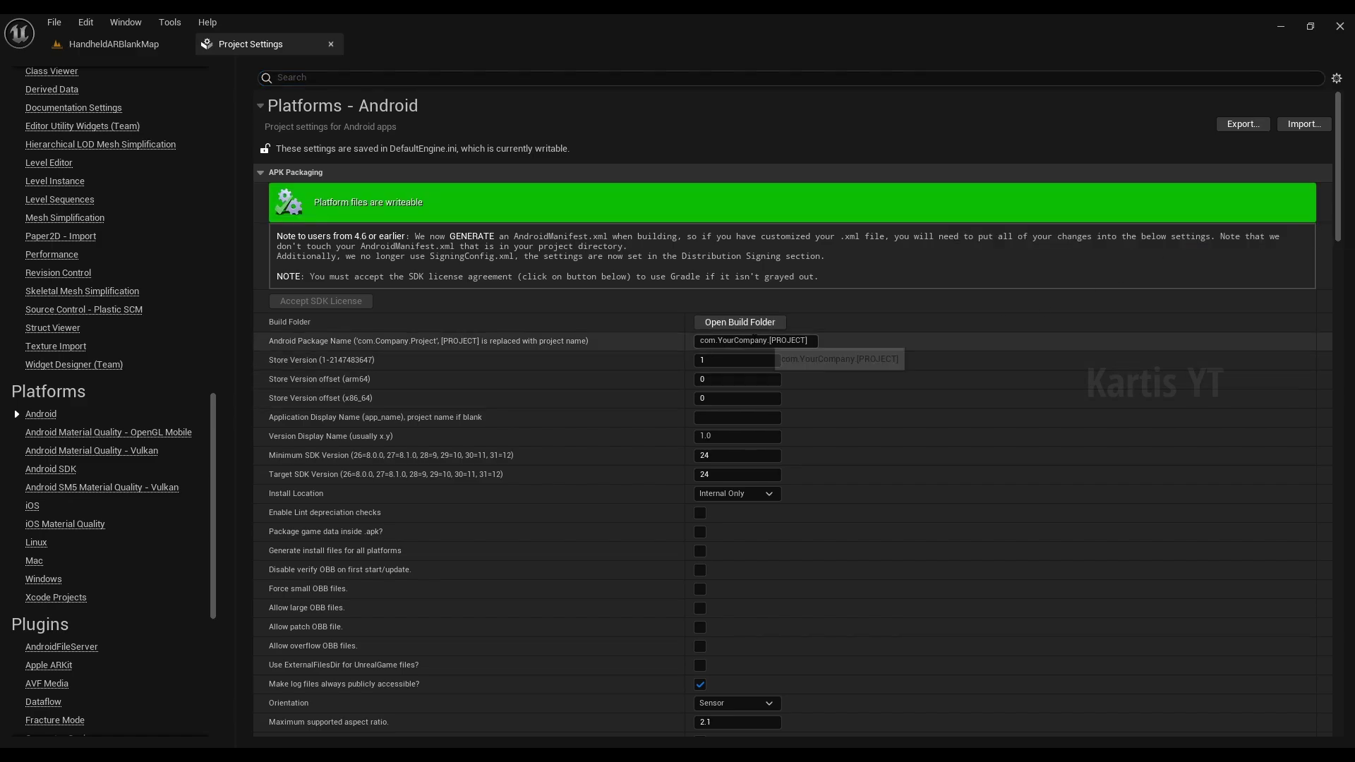
# Set the Android package name to com.kartis.tutorialProject
pyautogui.click(702, 341)
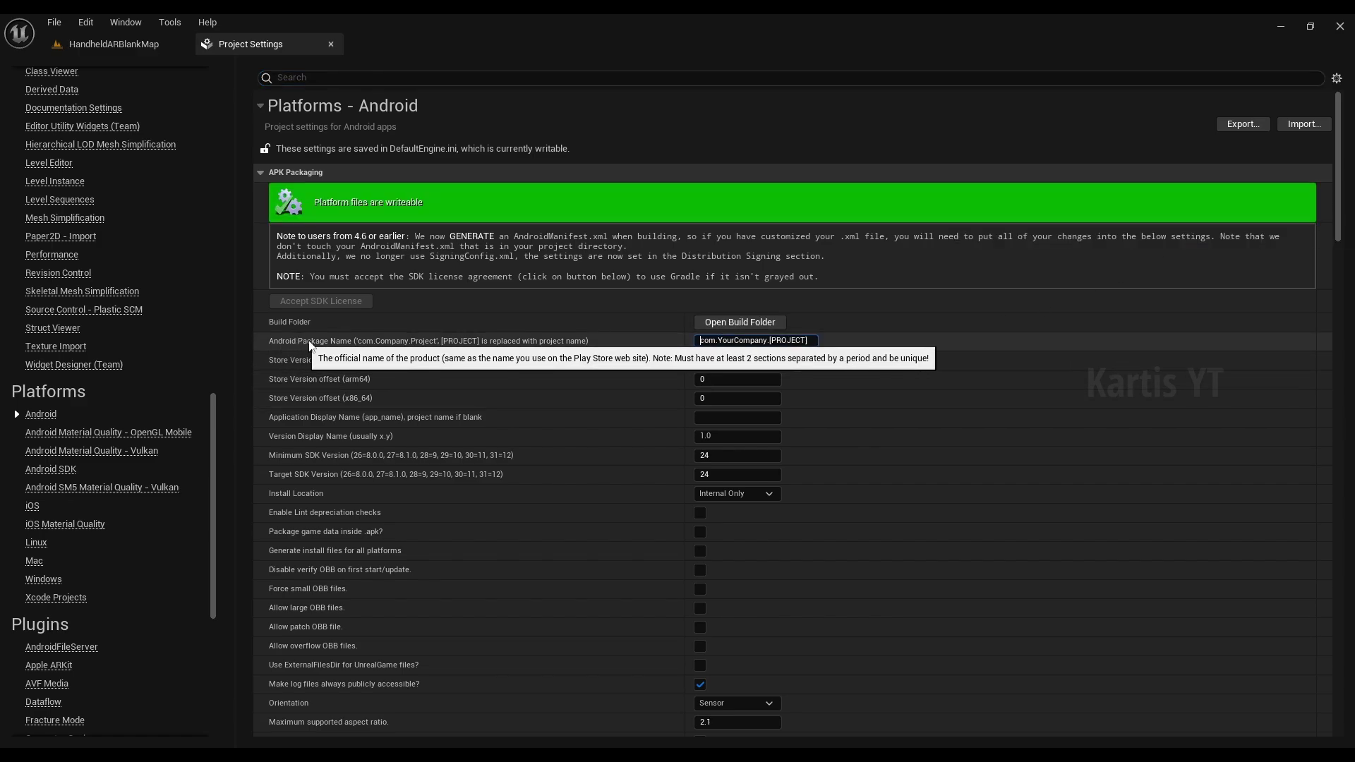
pyautogui.moveTo(721, 342); pyautogui.dragTo(890, 345)
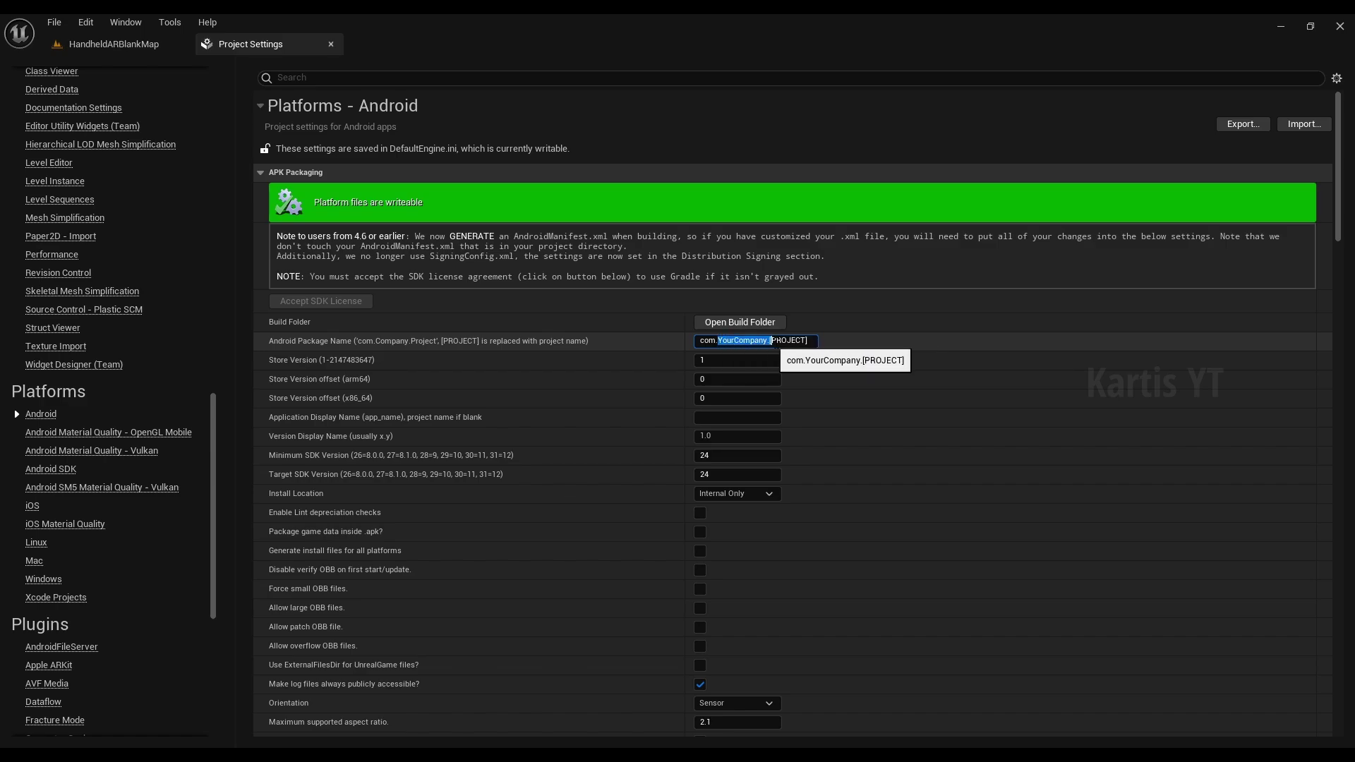
pyautogui.moveTo(770, 341); pyautogui.dragTo(819, 340)
pyautogui.write('KA')
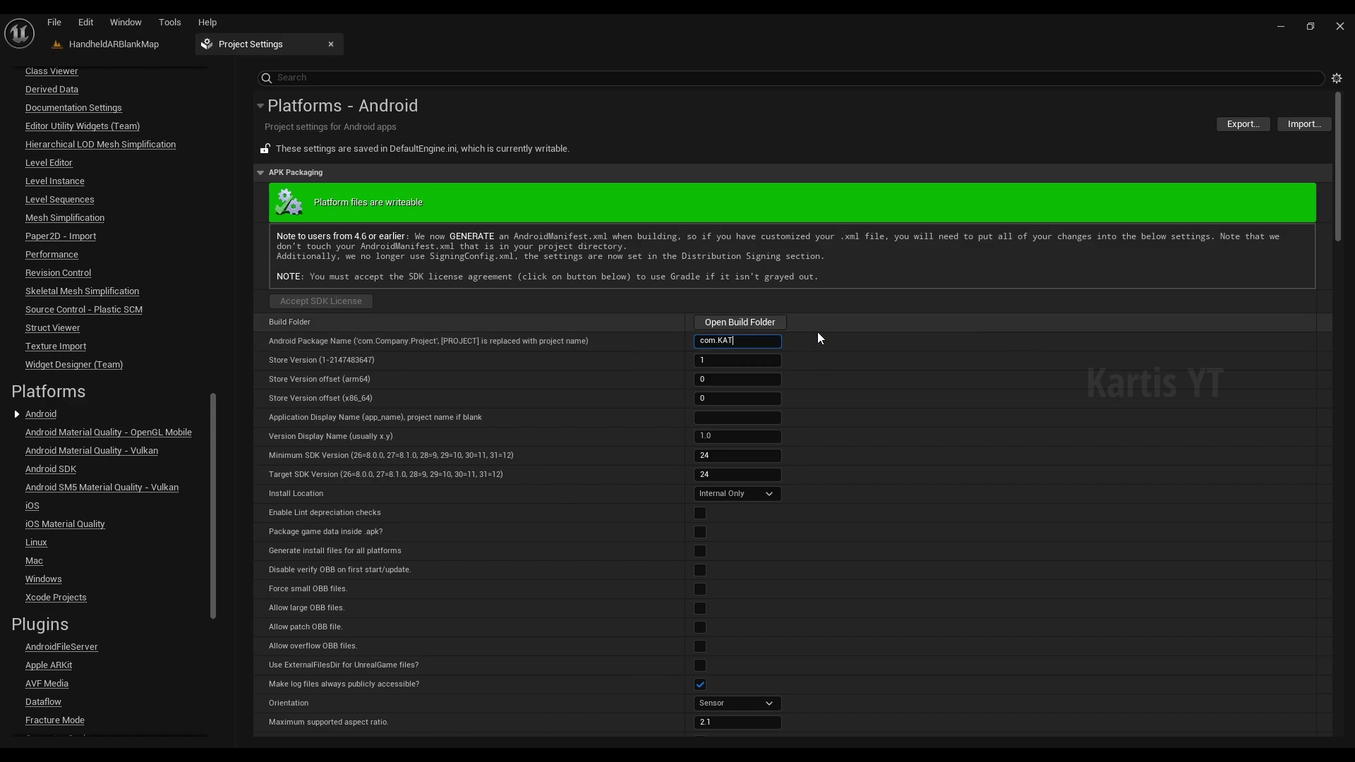
pyautogui.write('T')
pyautogui.hotkey('ctrl', 'a')
pyautogui.write('com.kartis.tutorialProject')
pyautogui.press('Return')
# Enable 'Package game data inside .apk?' and configure Google Play services
pyautogui.scroll(-1, 628, 488)
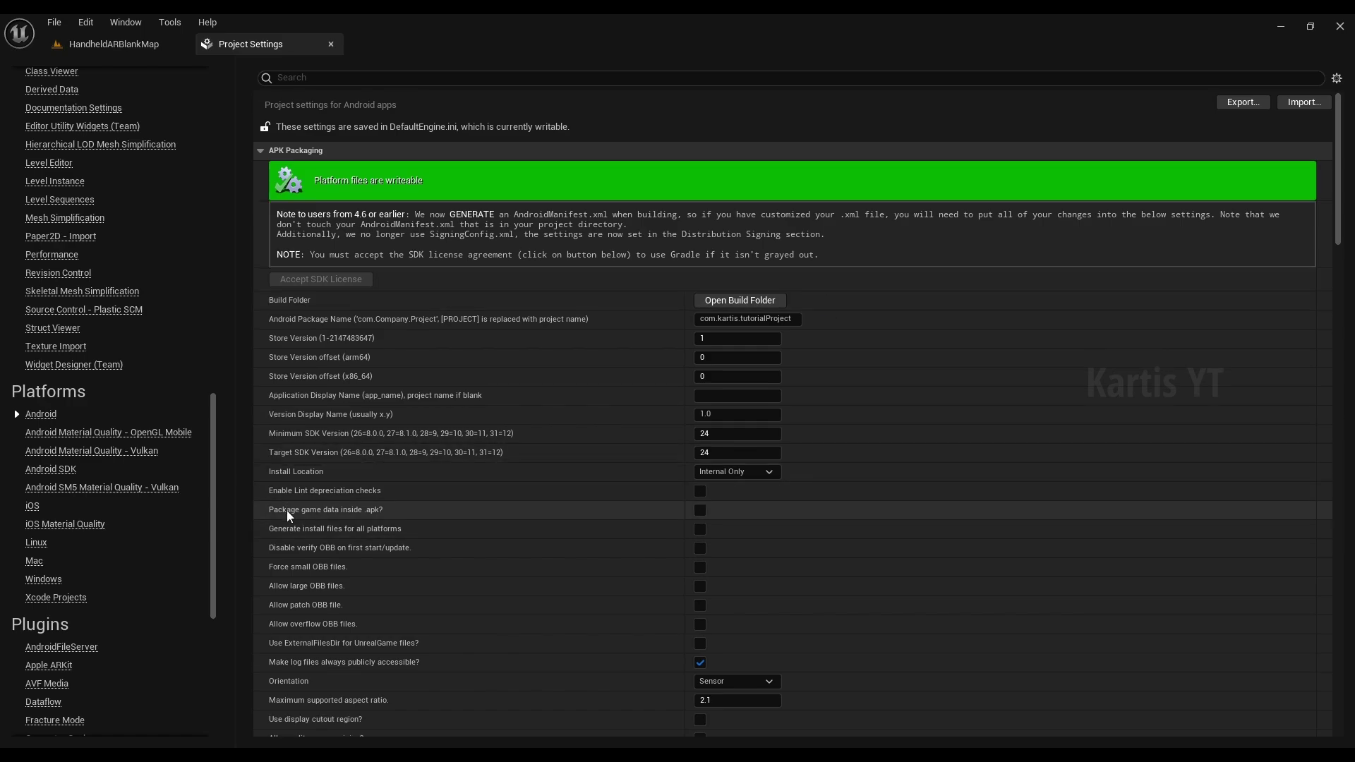
pyautogui.moveTo(286, 513)
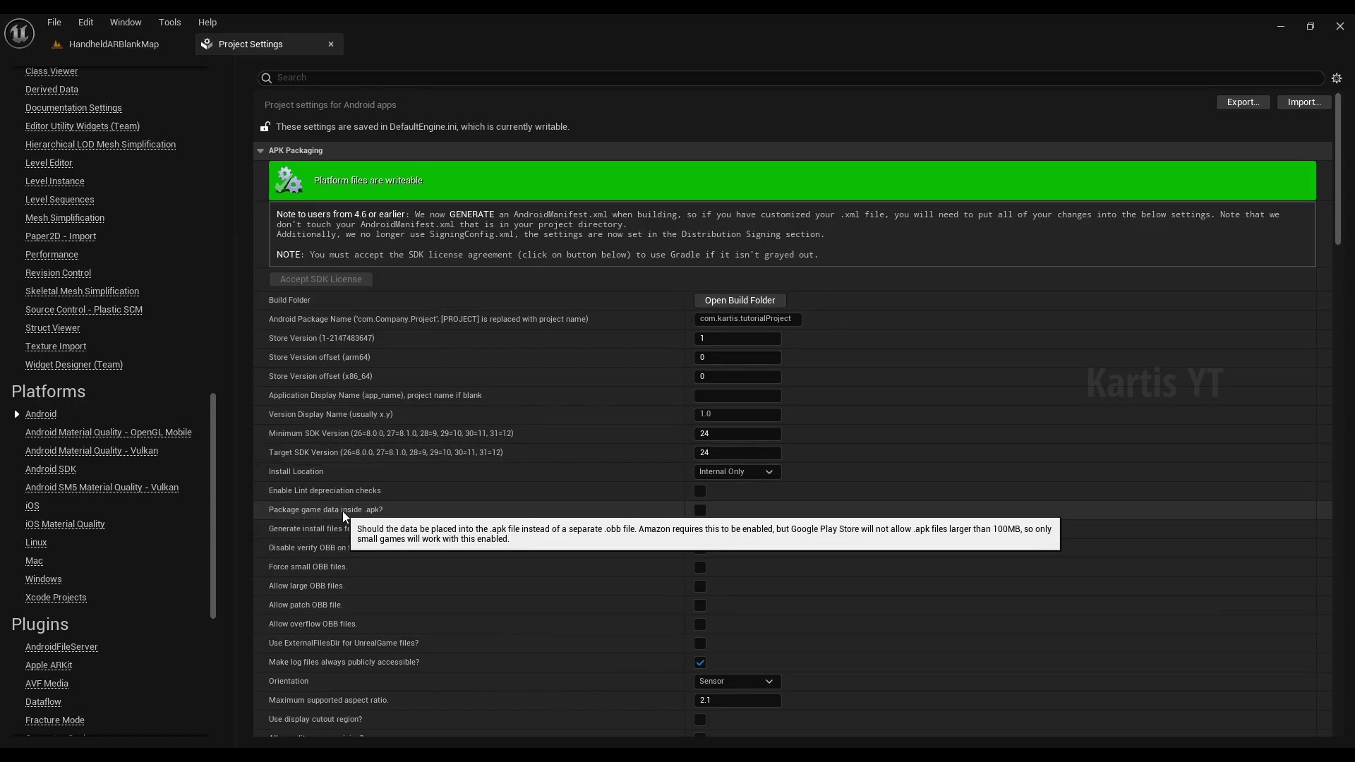
pyautogui.click(700, 510)
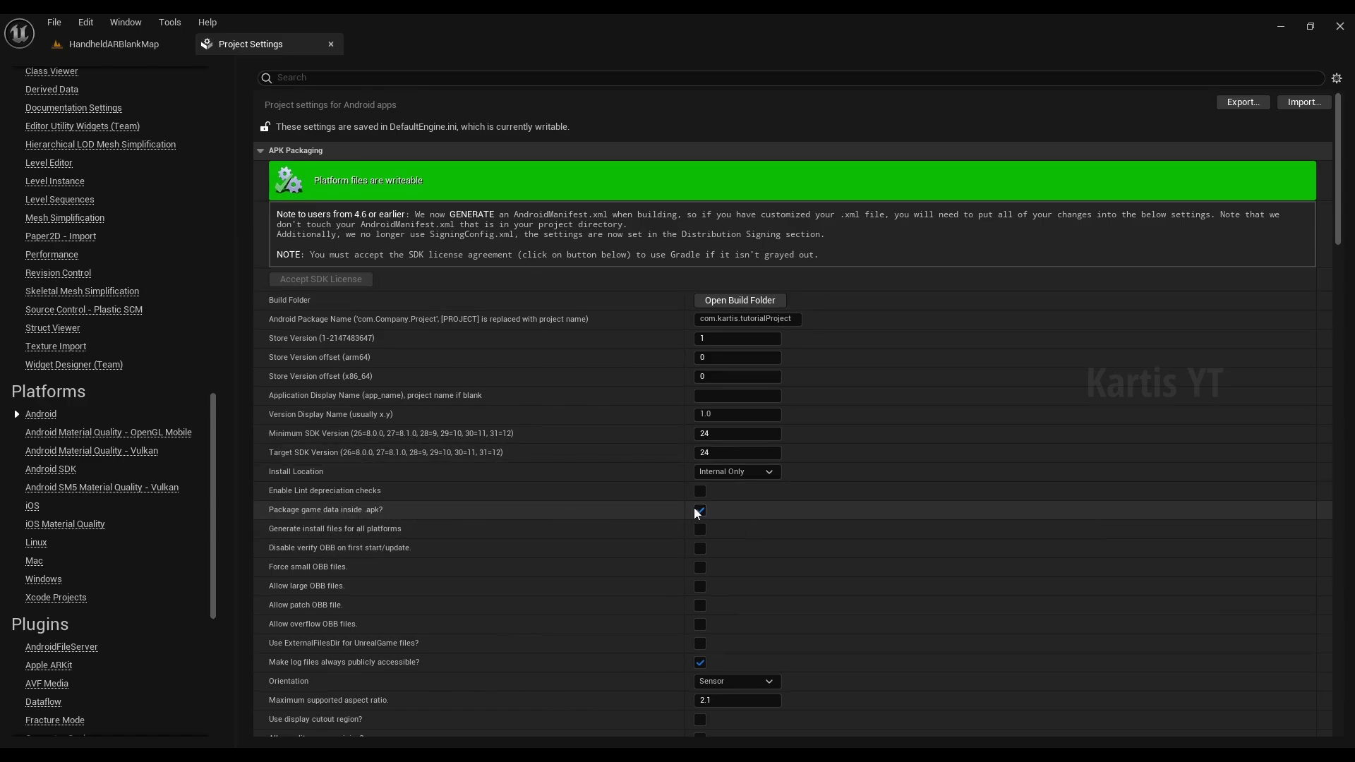
pyautogui.scroll(-10, 896, 522)
pyautogui.scroll(-20, 947, 527)
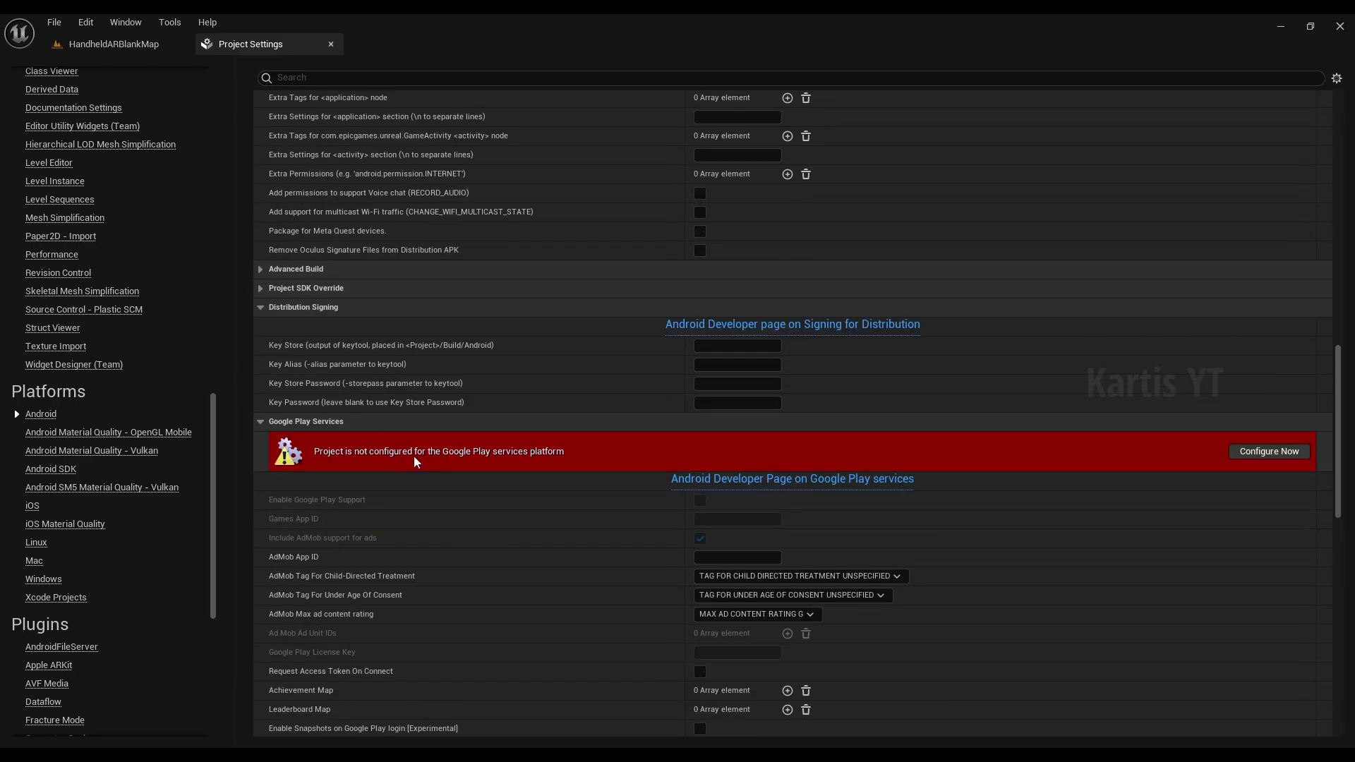
pyautogui.click(1253, 458)
# Review the Launch Images section, keeping the default images after cancelling a custom one
pyautogui.scroll(-20, 1057, 498)
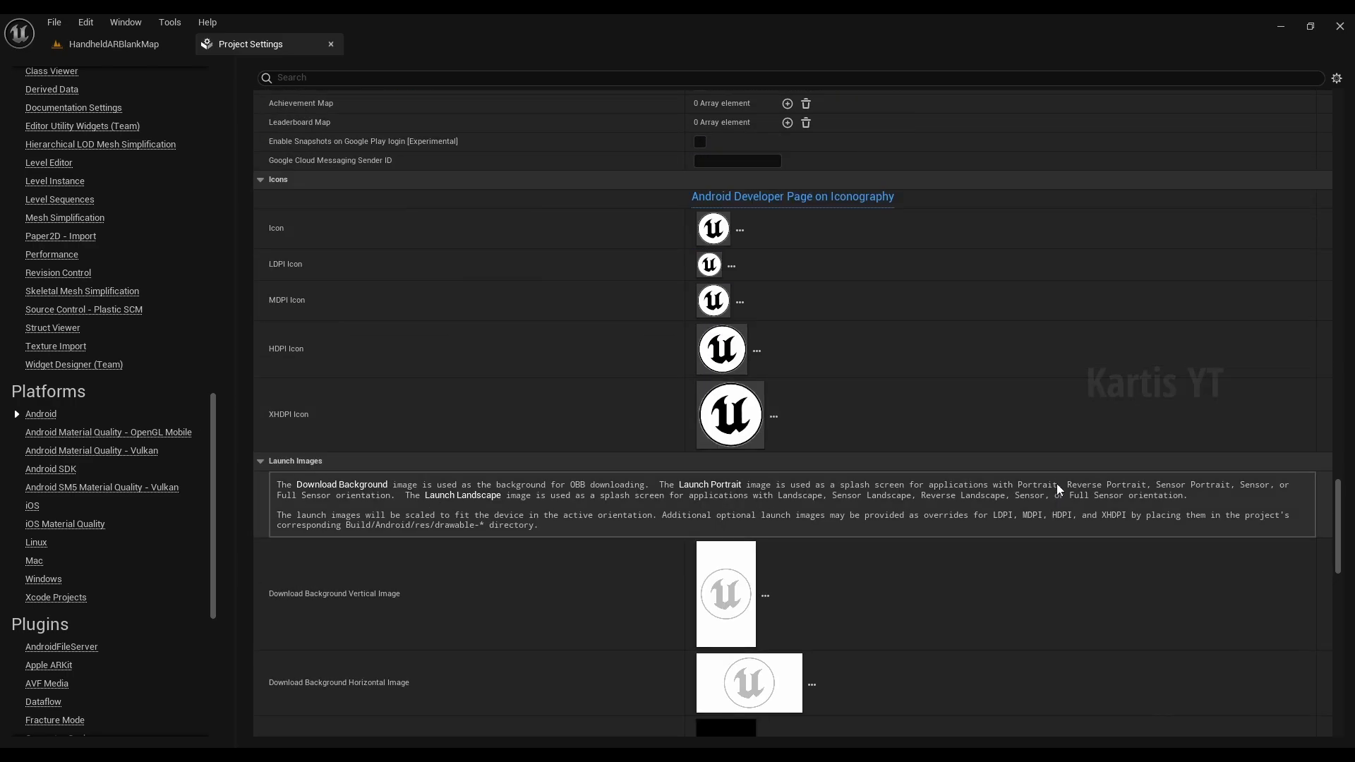
pyautogui.scroll(10, 1057, 487)
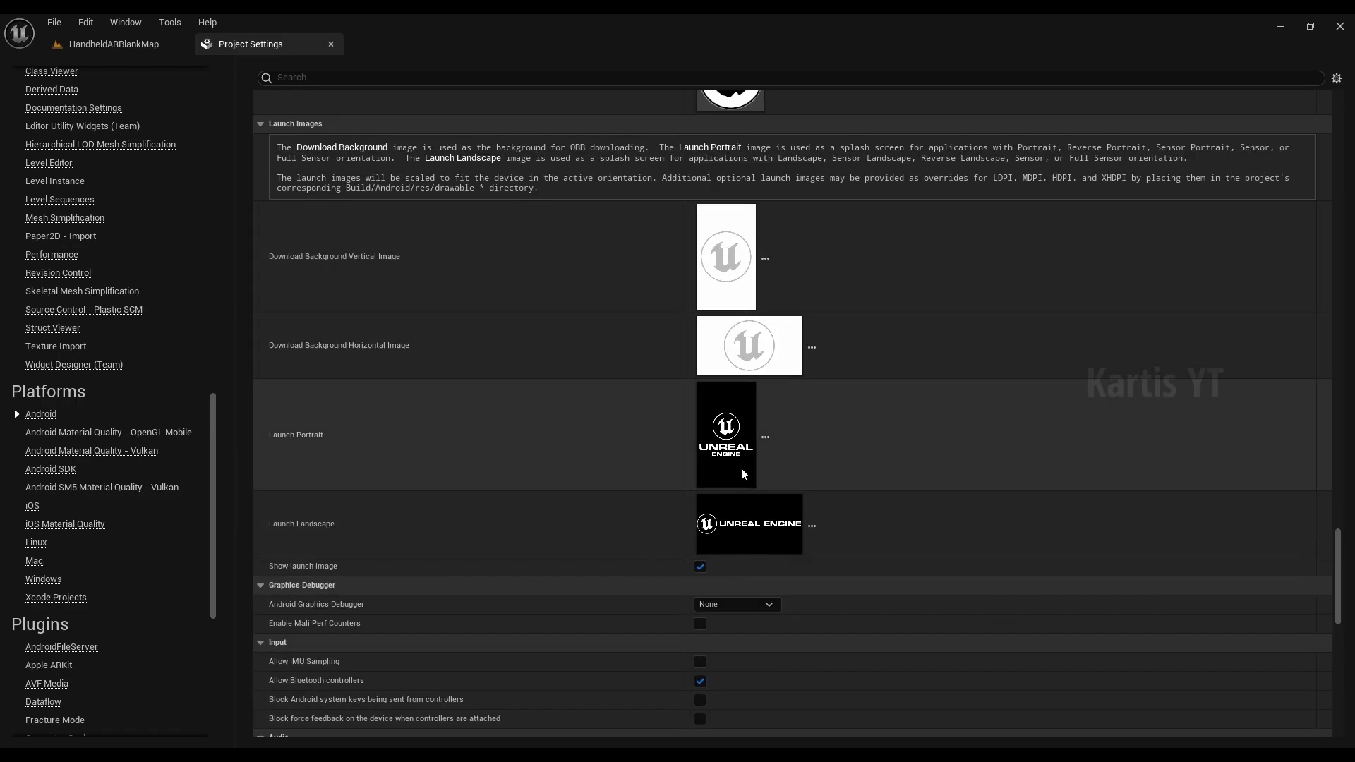
pyautogui.scroll(-5, 575, 455)
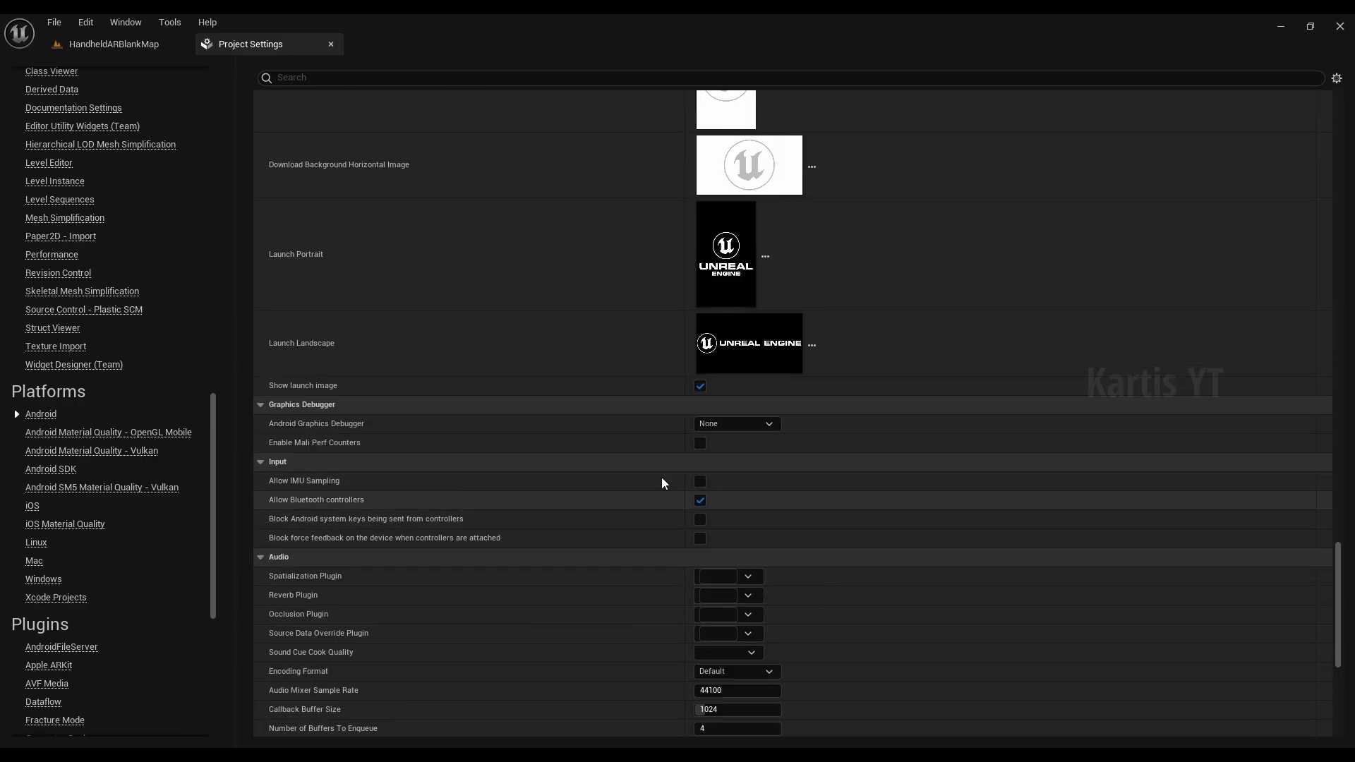
pyautogui.click(811, 345)
pyautogui.click(662, 25)
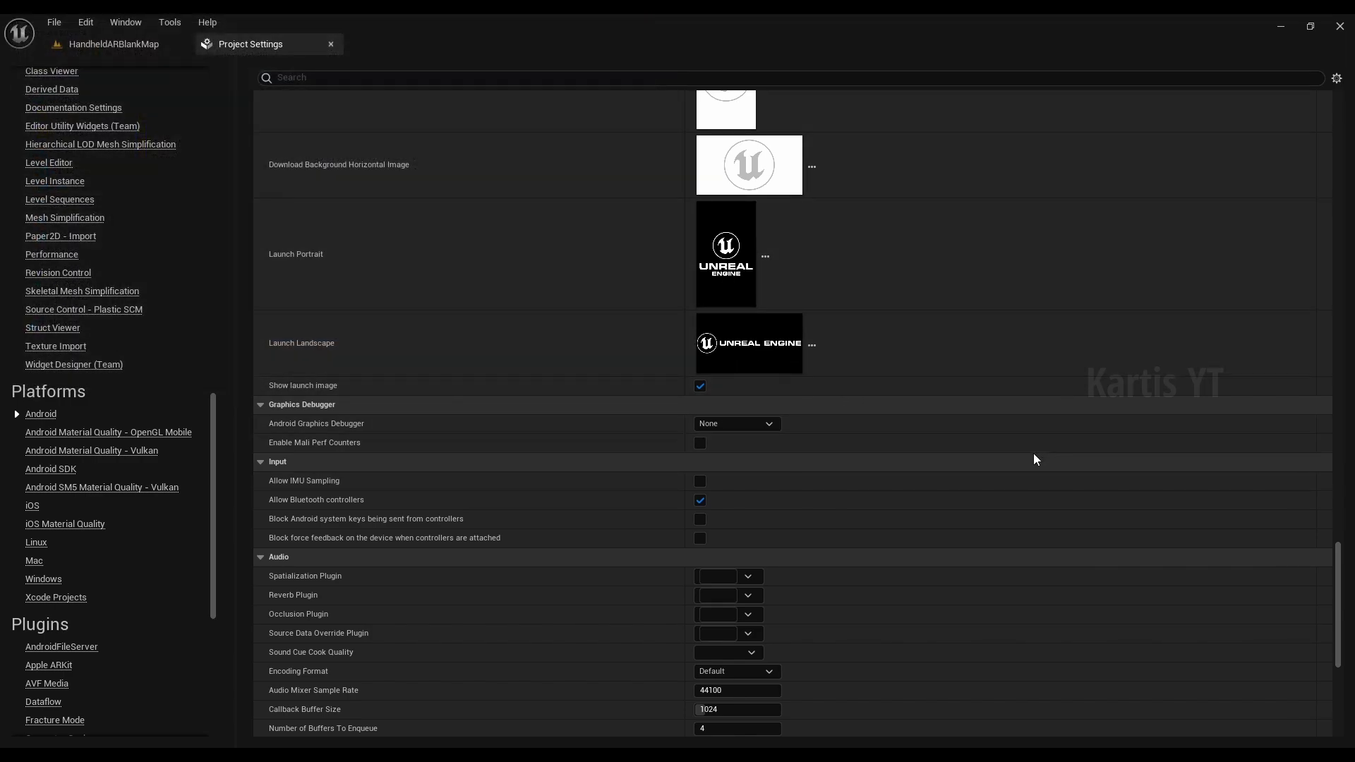
pyautogui.scroll(-2, 1025, 461)
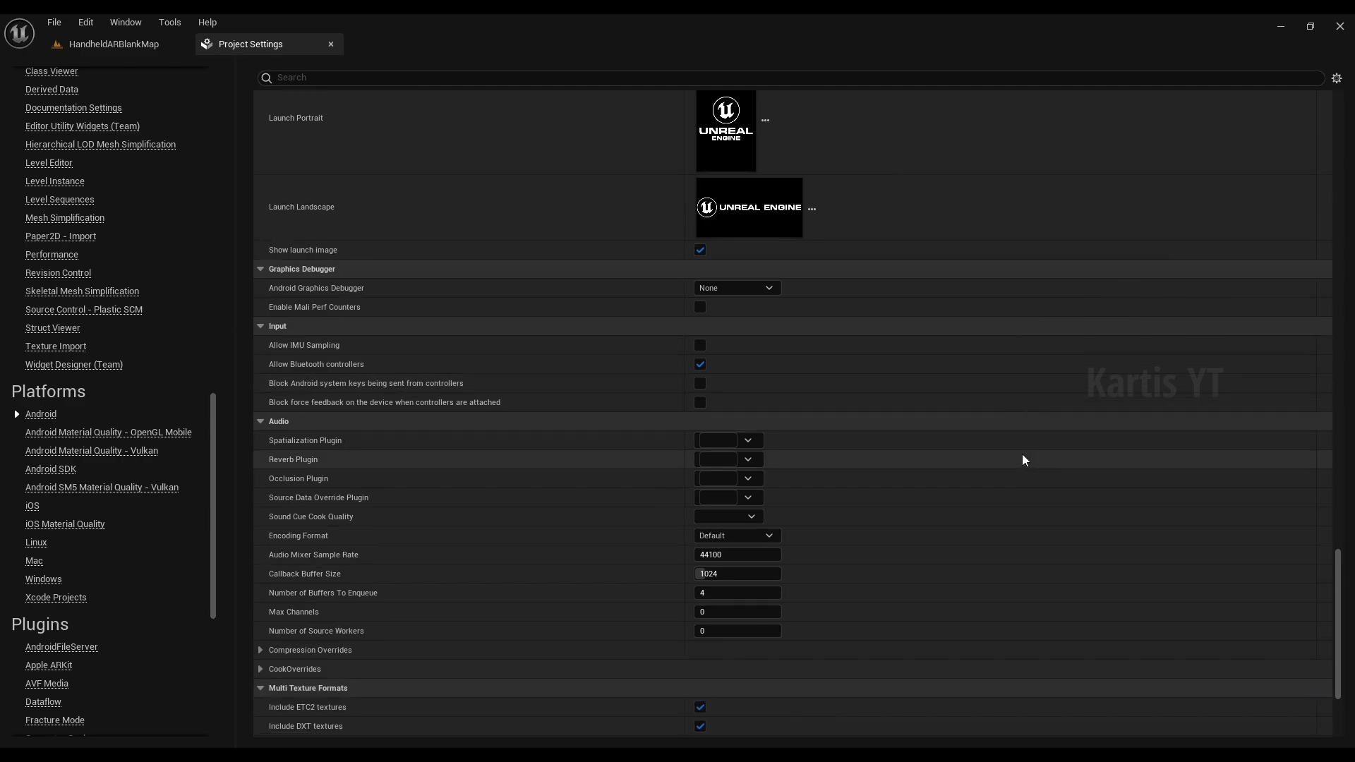
pyautogui.scroll(2, 1021, 461)
pyautogui.scroll(1, 764, 341)
pyautogui.scroll(2, 763, 341)
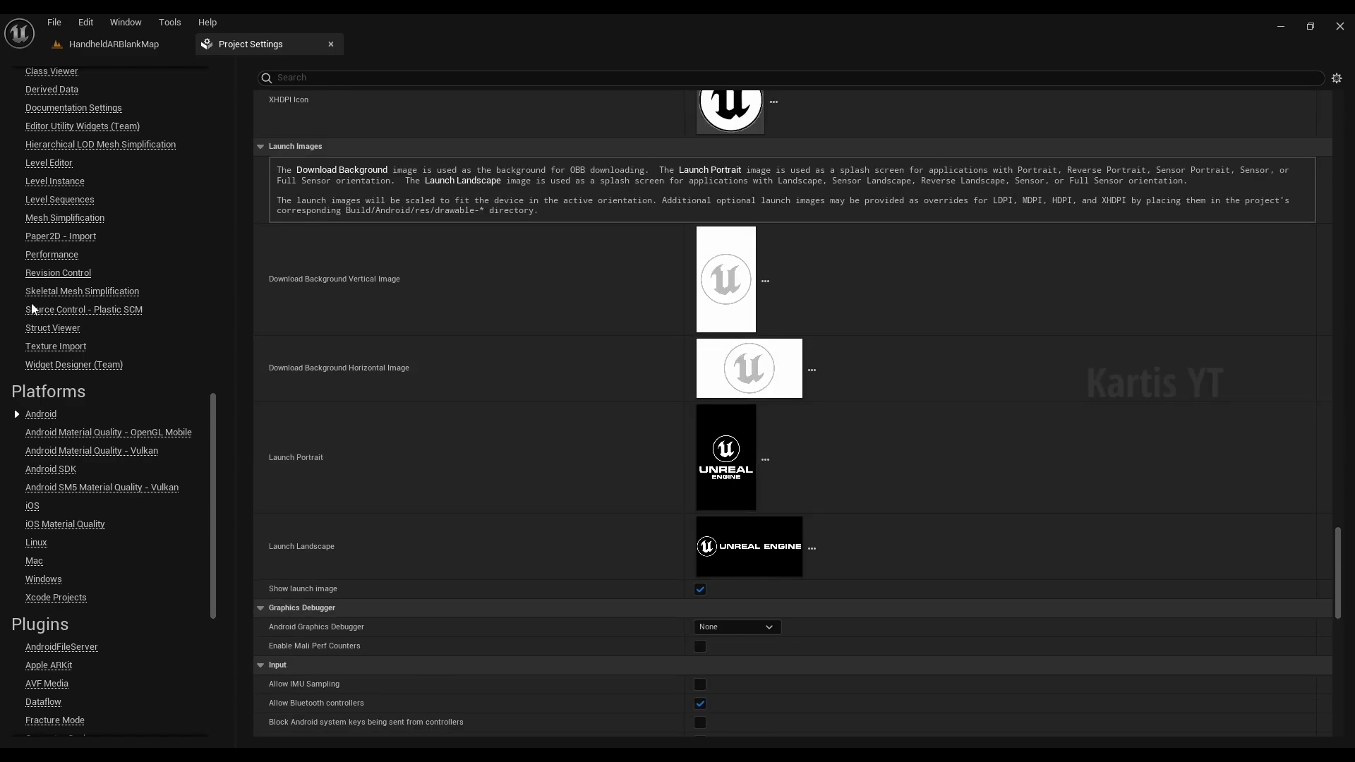
pyautogui.scroll(-5, 92, 377)
pyautogui.scroll(3, 93, 376)
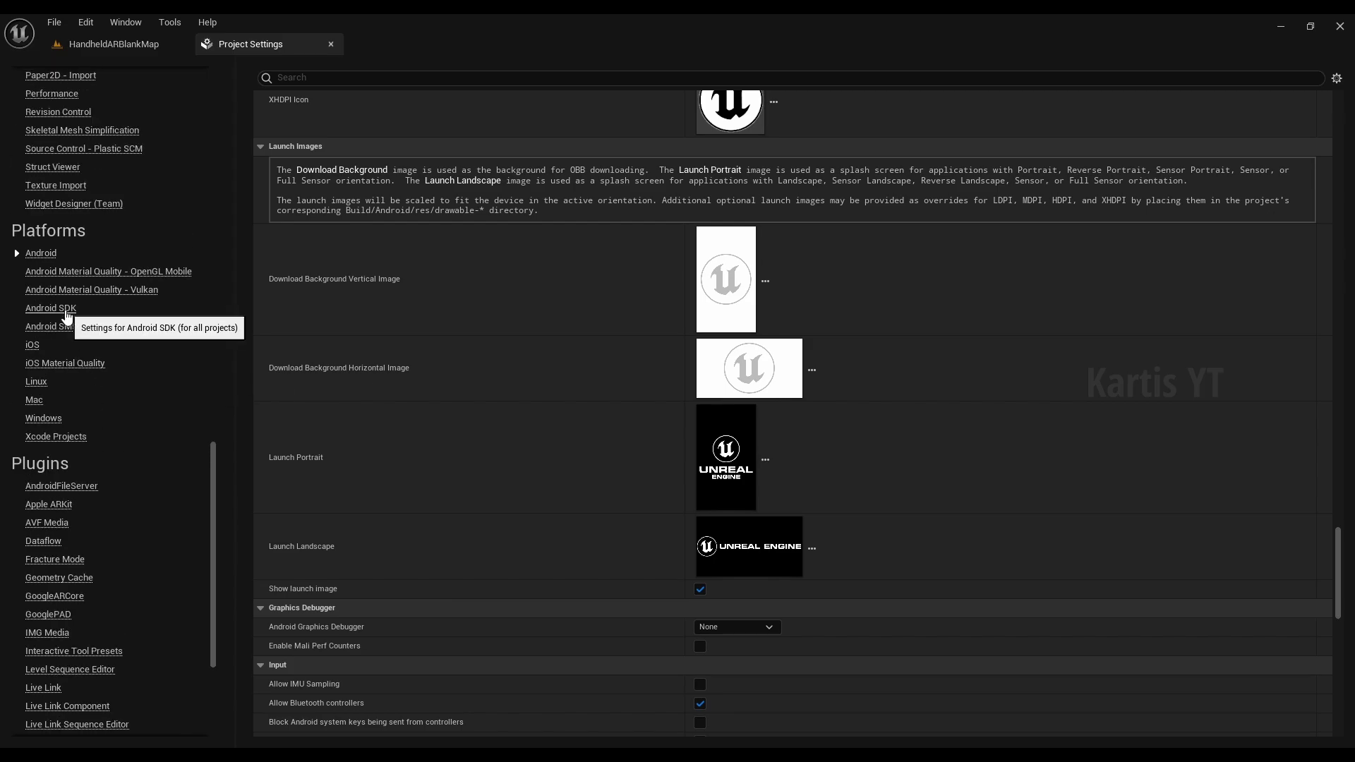
# Replace the Android SDK location with the pasted AppData\Local\Android\Sdk path
pyautogui.click(67, 315)
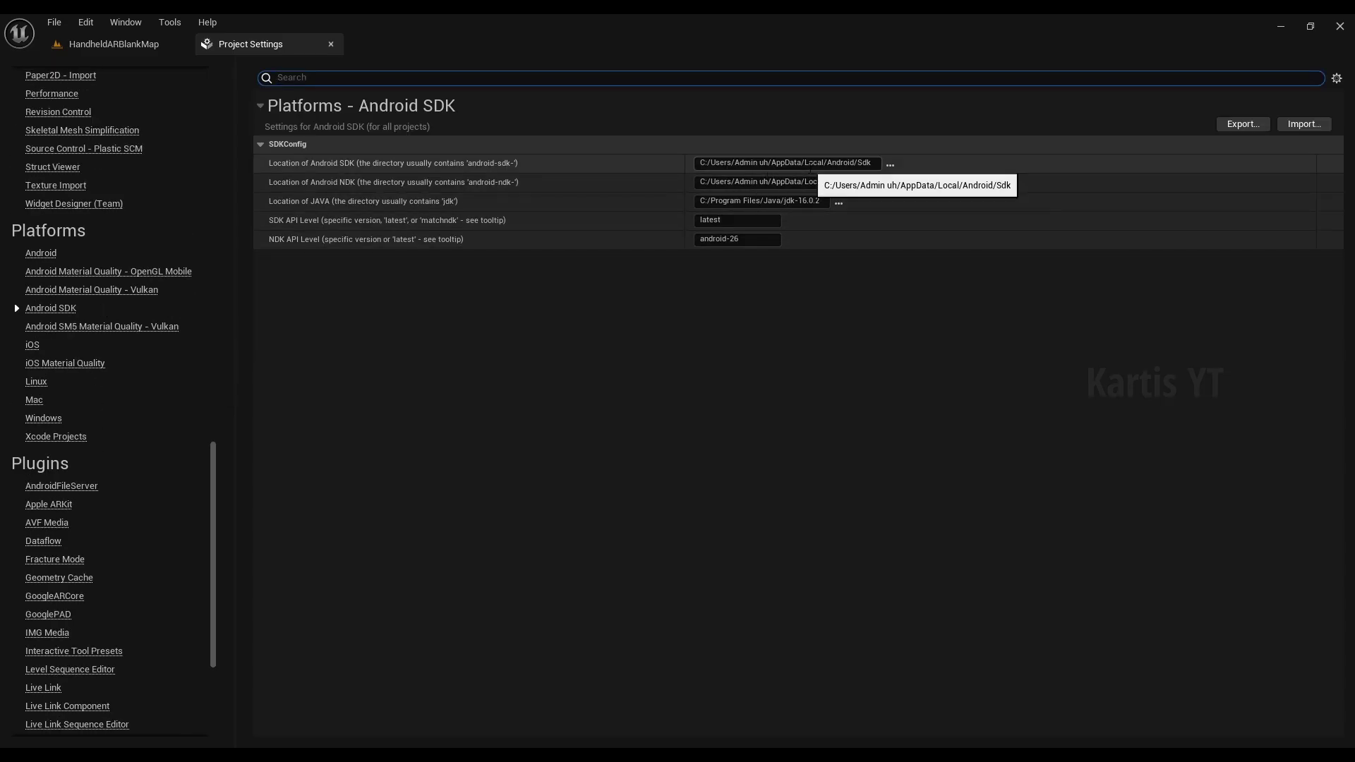
pyautogui.doubleClick(812, 163)
pyautogui.hotkey('ctrl', 'a')
pyautogui.press('BackSpace')
pyautogui.write('C:/Users/Admin uh/AppData/Local/Android/Sdk')
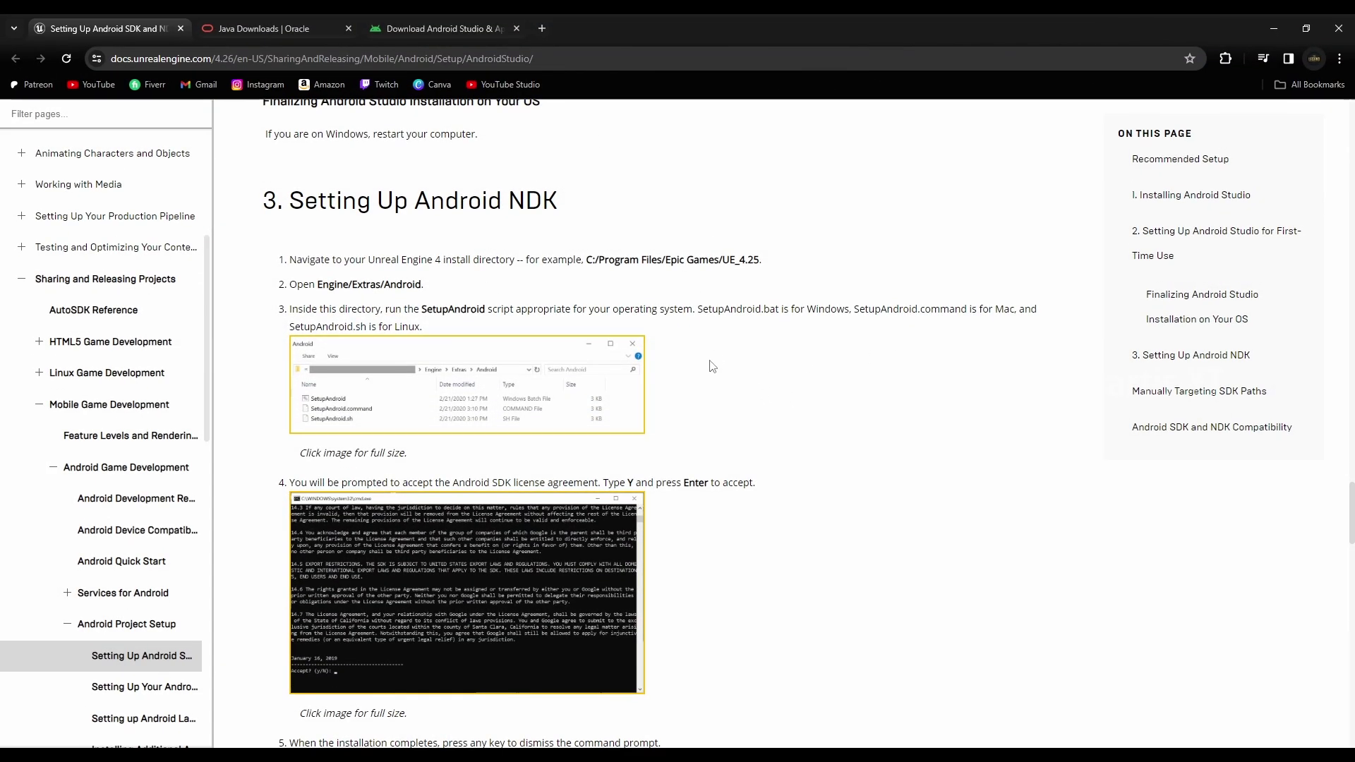
pyautogui.scroll(2, 598, 309)
pyautogui.moveTo(394, 342); pyautogui.dragTo(557, 342)
pyautogui.click(359, 397)
pyautogui.moveTo(359, 397); pyautogui.dragTo(775, 407)
pyautogui.click(770, 408)
pyautogui.moveTo(586, 400); pyautogui.dragTo(776, 407)
pyautogui.click(726, 406)
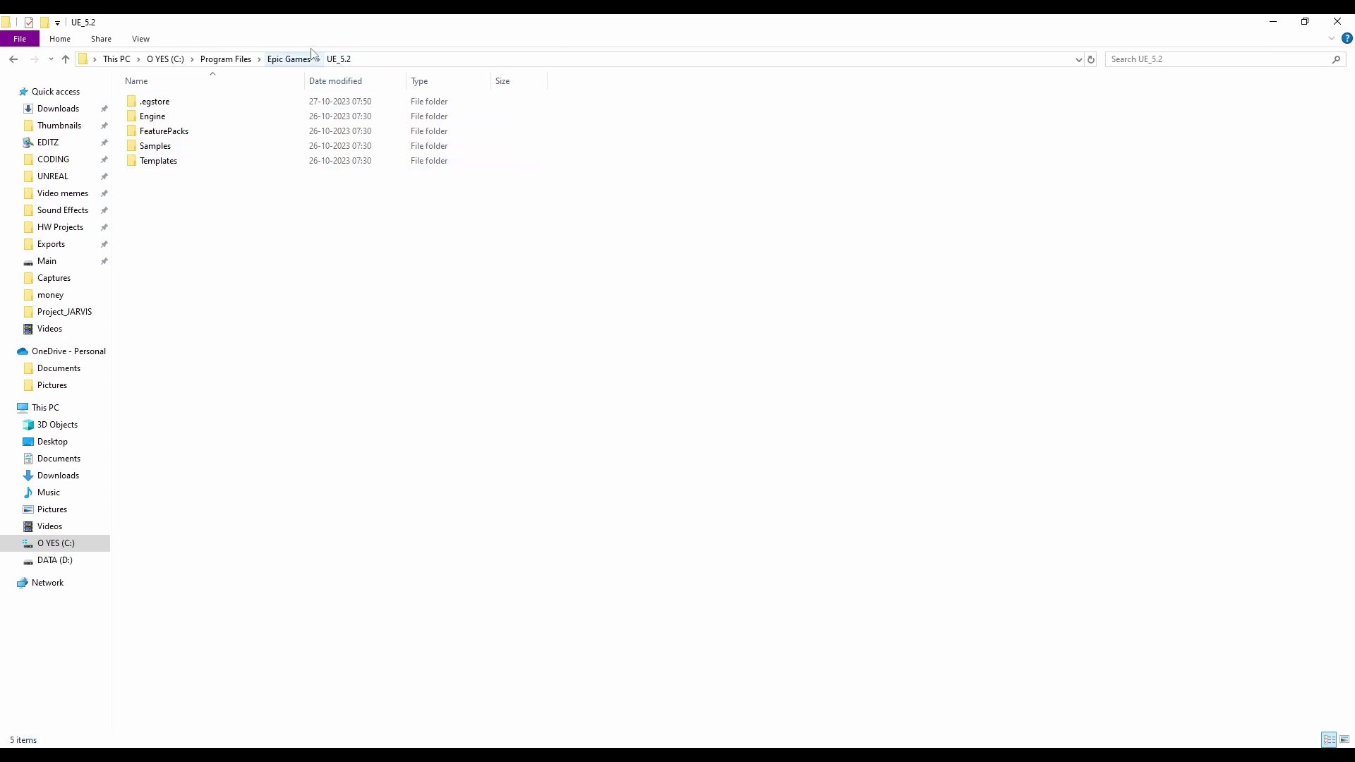
# Navigate from Epic Games to UE_5.2\Engine\Extras\Android
pyautogui.click(288, 59)
pyautogui.doubleClick(181, 110)
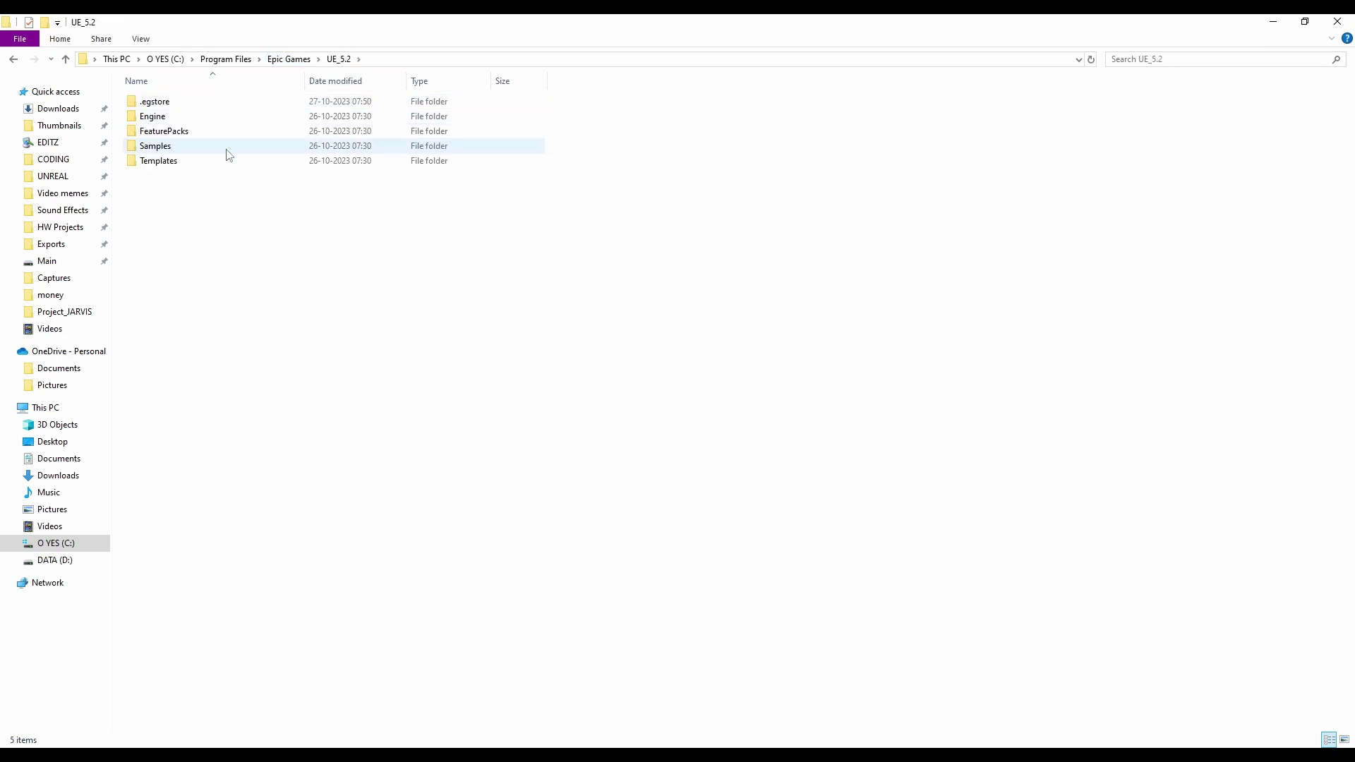
pyautogui.doubleClick(217, 120)
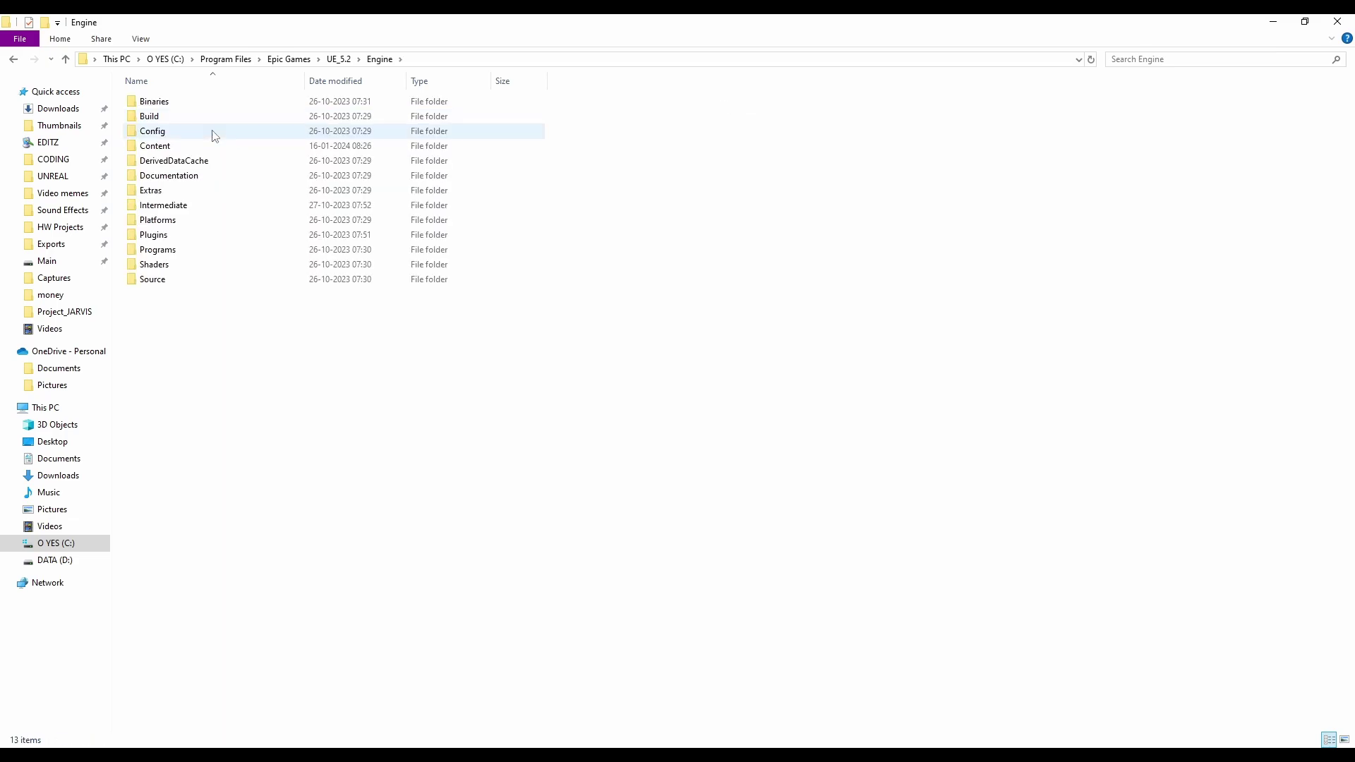
pyautogui.doubleClick(175, 190)
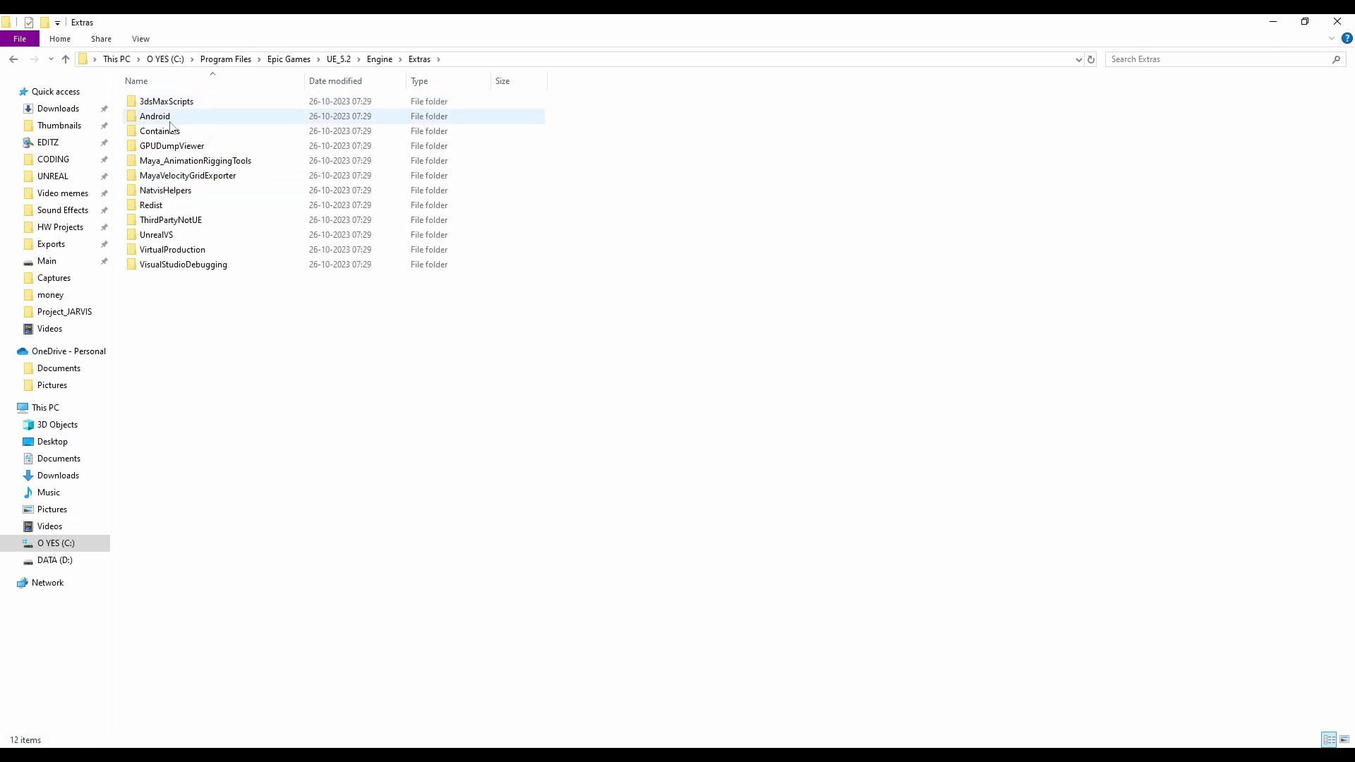
pyautogui.doubleClick(163, 118)
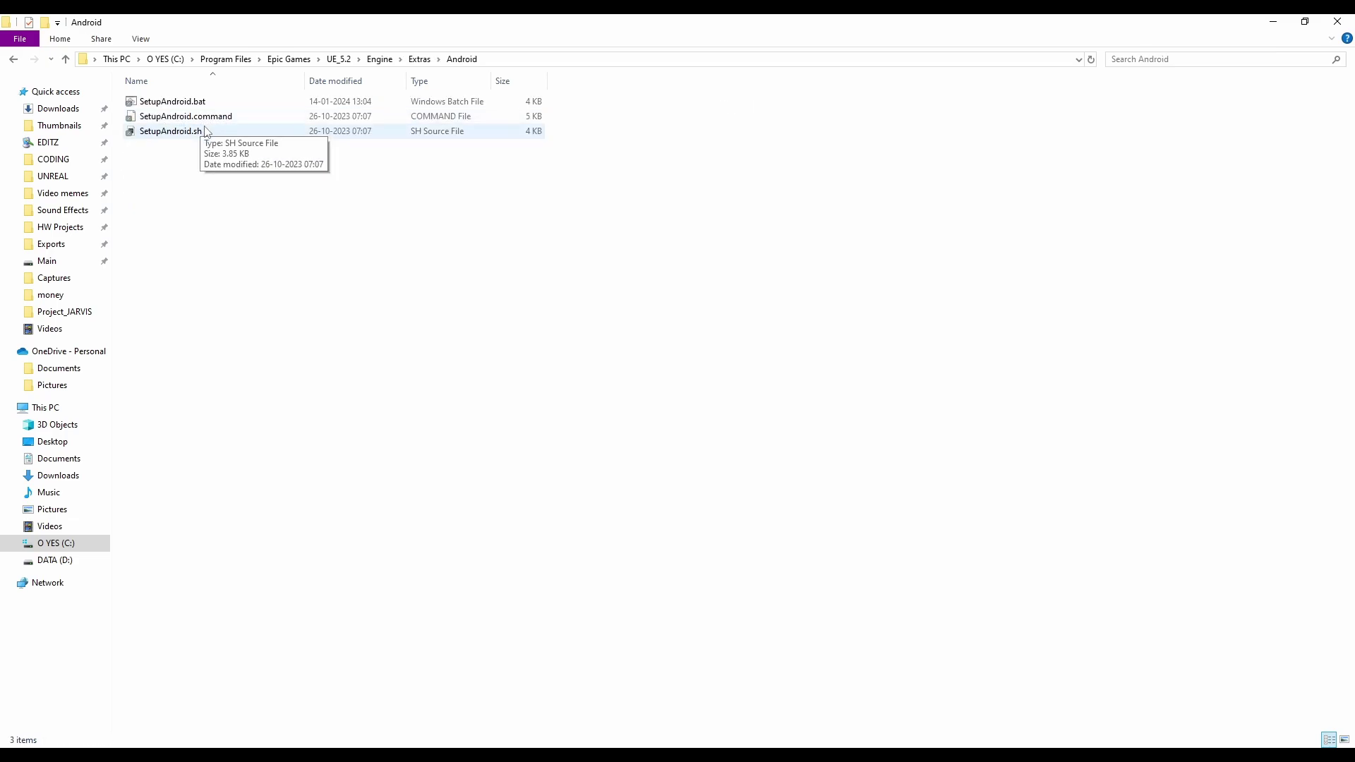
# Look over the three SetupAndroid scripts and enlarge the Explorer window
pyautogui.moveTo(216, 181); pyautogui.dragTo(244, 154)
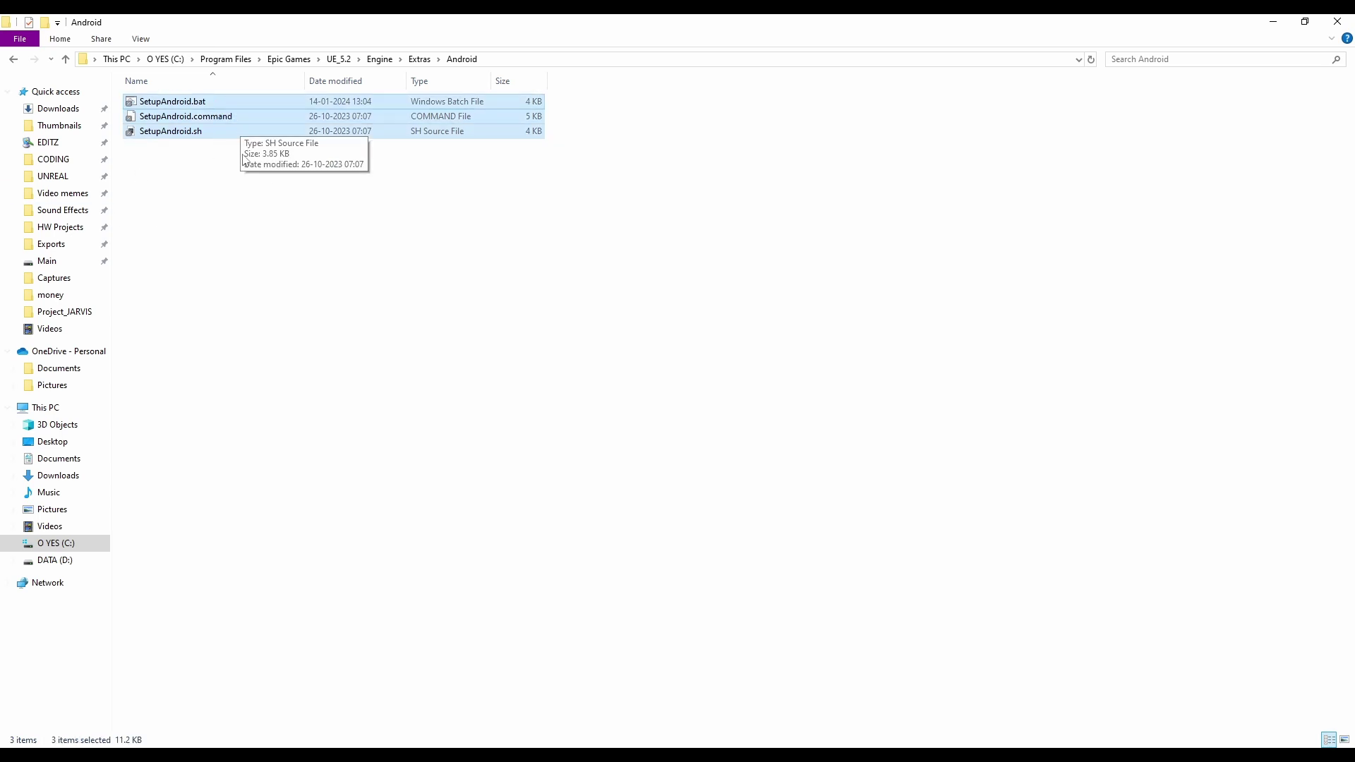
pyautogui.click(305, 175)
pyautogui.click(182, 104)
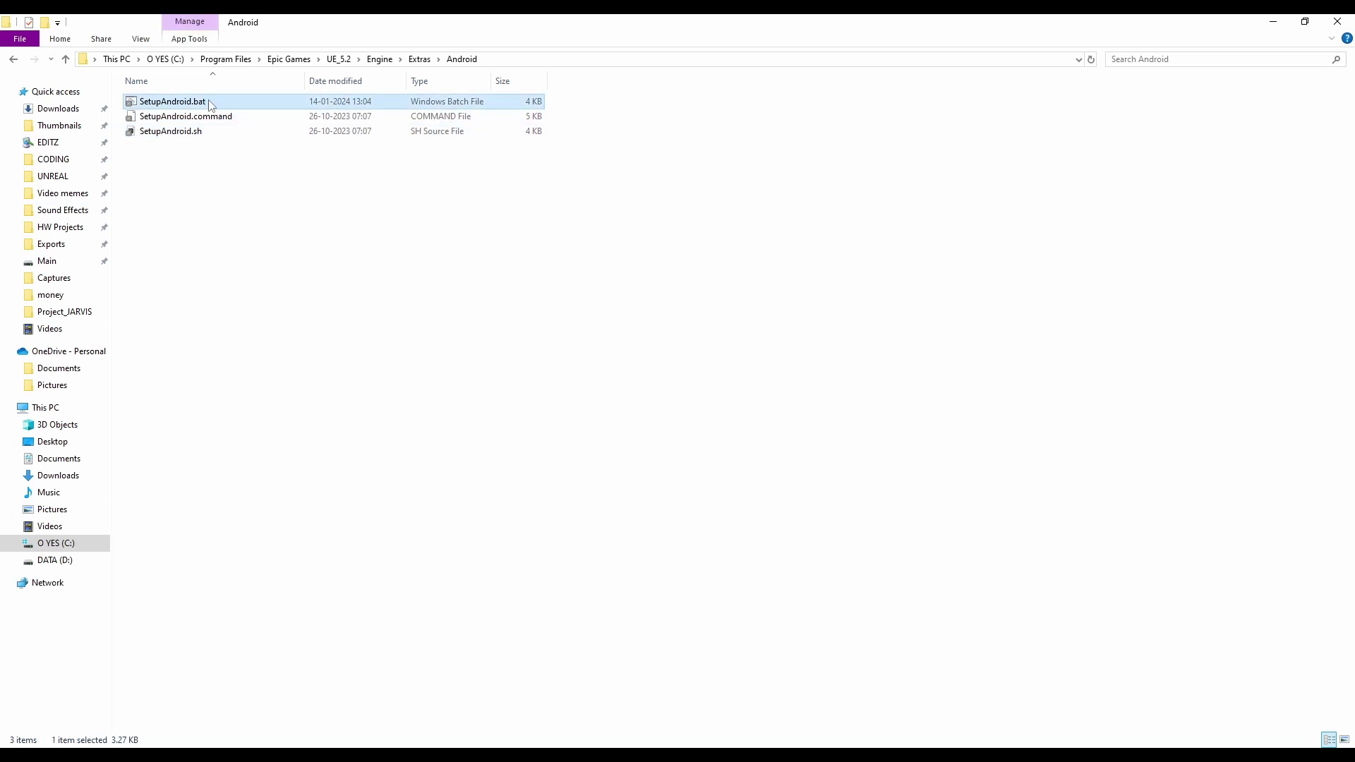
pyautogui.click(199, 119)
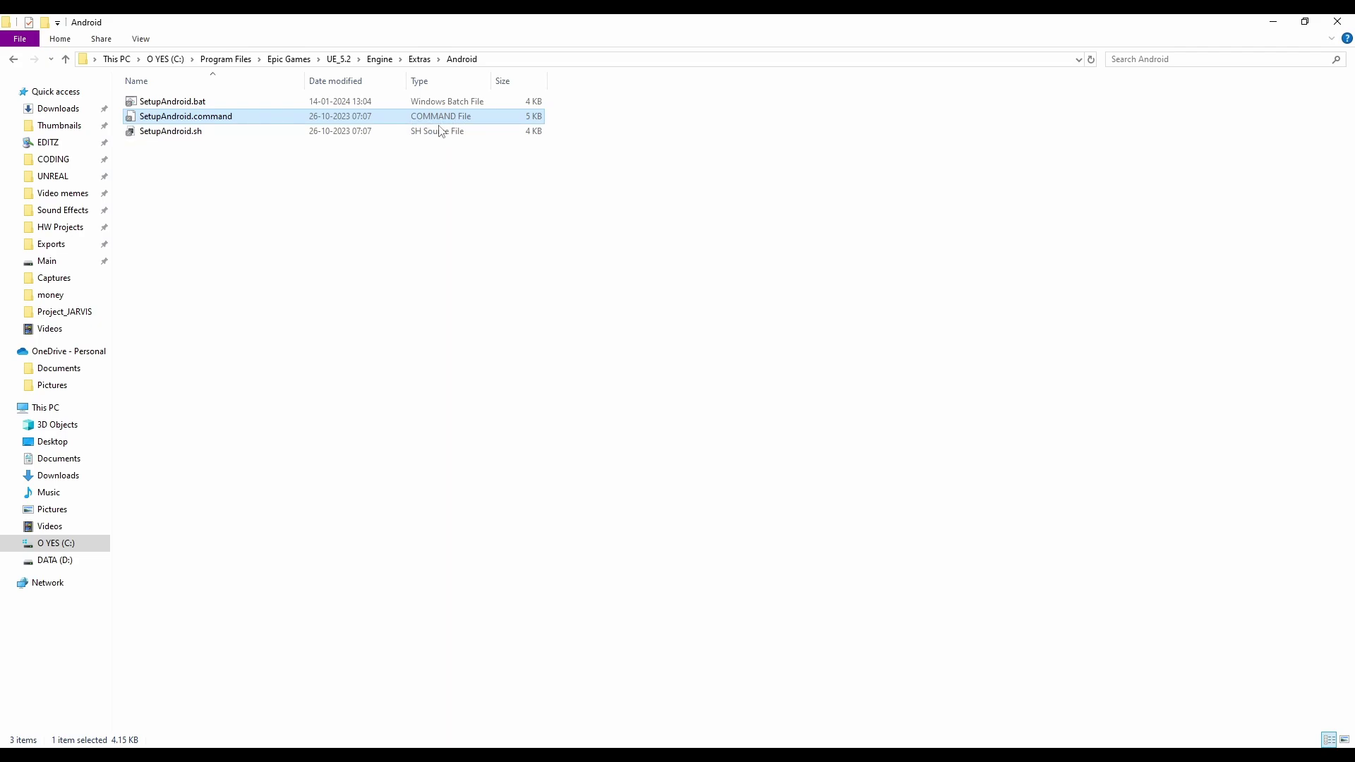
pyautogui.click(229, 130)
pyautogui.doubleClick(705, 20)
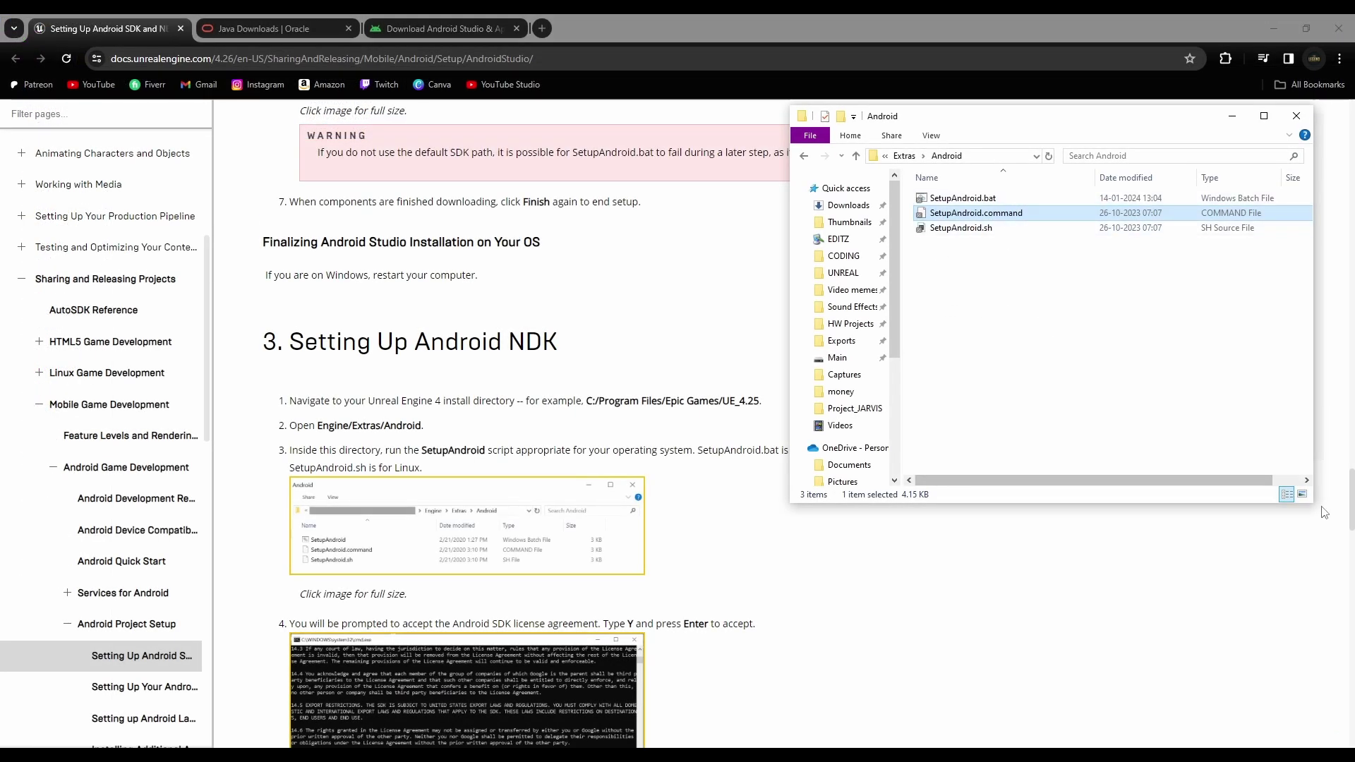
pyautogui.moveTo(1311, 501); pyautogui.dragTo(1353, 537)
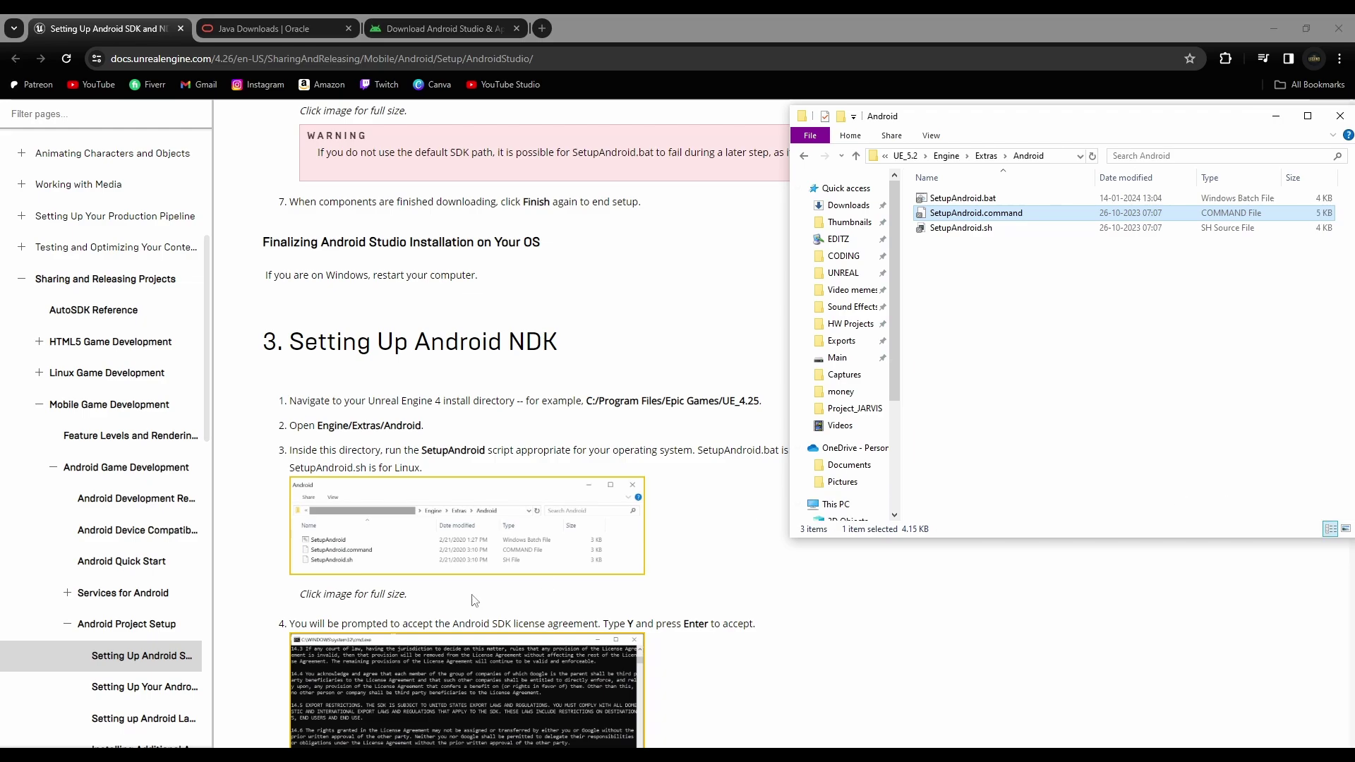
# Run SetupAndroid.bat until it reports Success, then close the console
pyautogui.rightClick(967, 198)
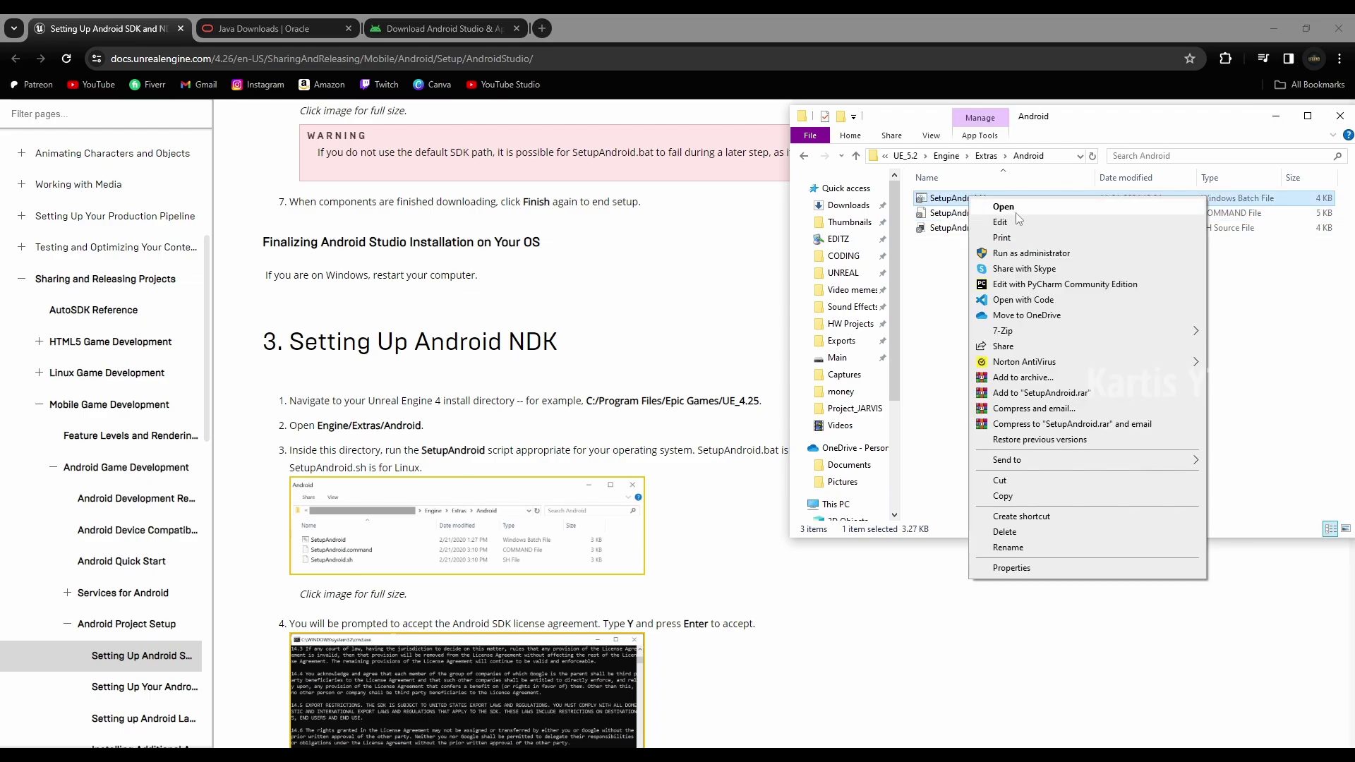
pyautogui.click(1005, 207)
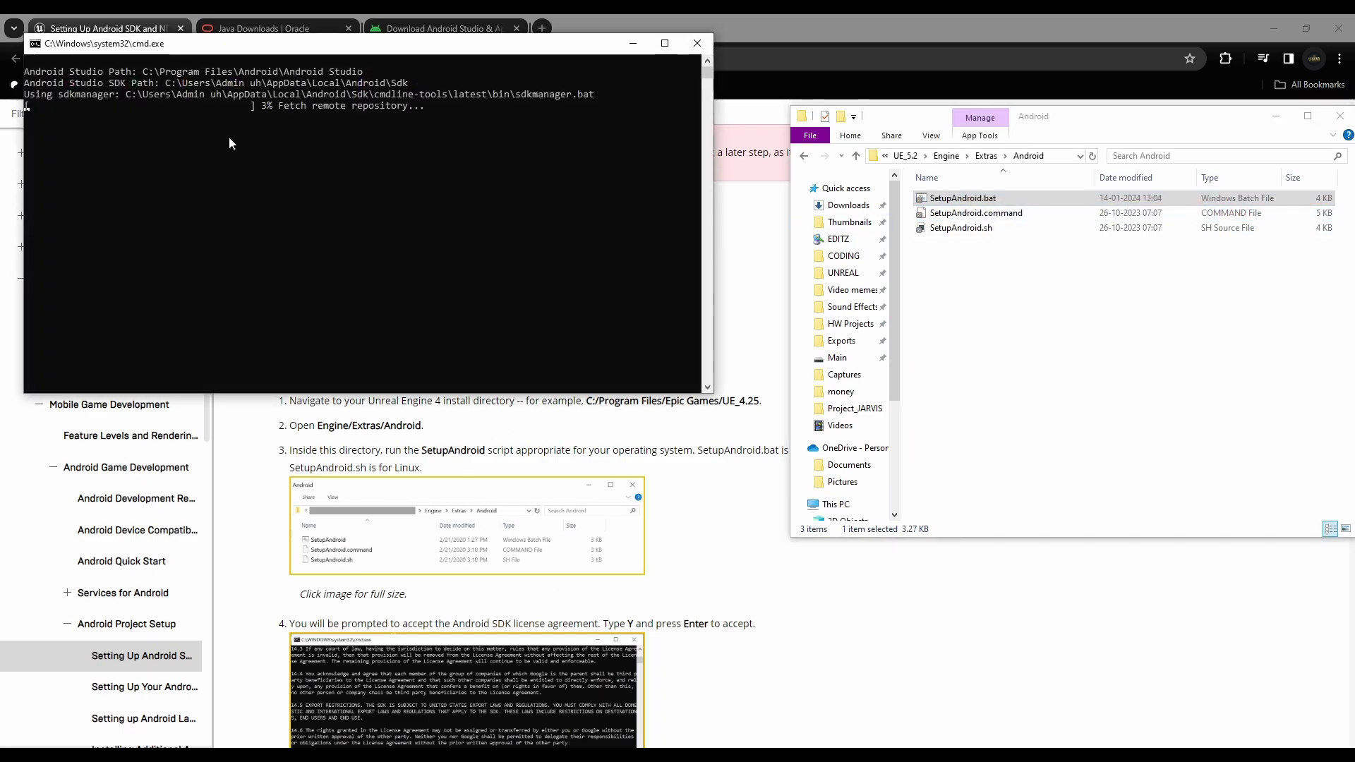
pyautogui.click(102, 141)
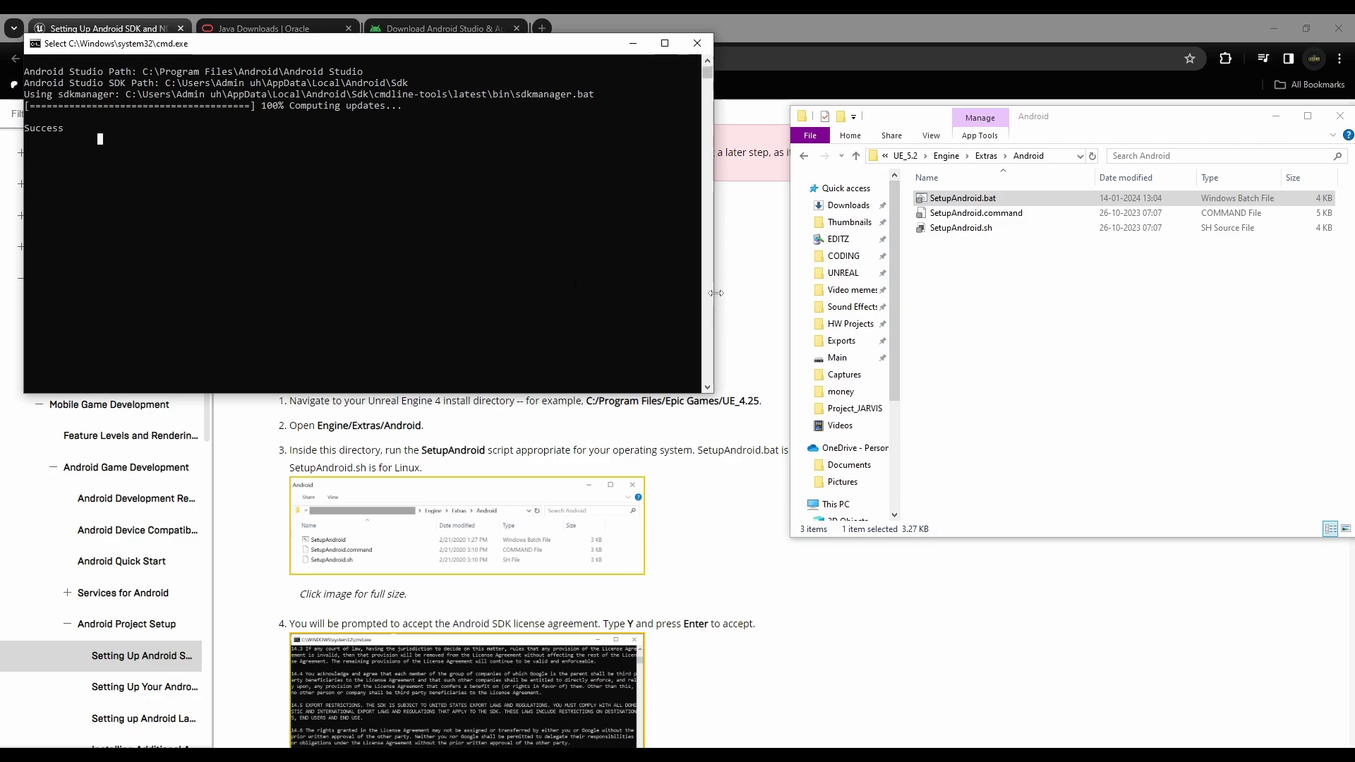
pyautogui.moveTo(715, 299); pyautogui.dragTo(639, 299)
pyautogui.click(623, 43)
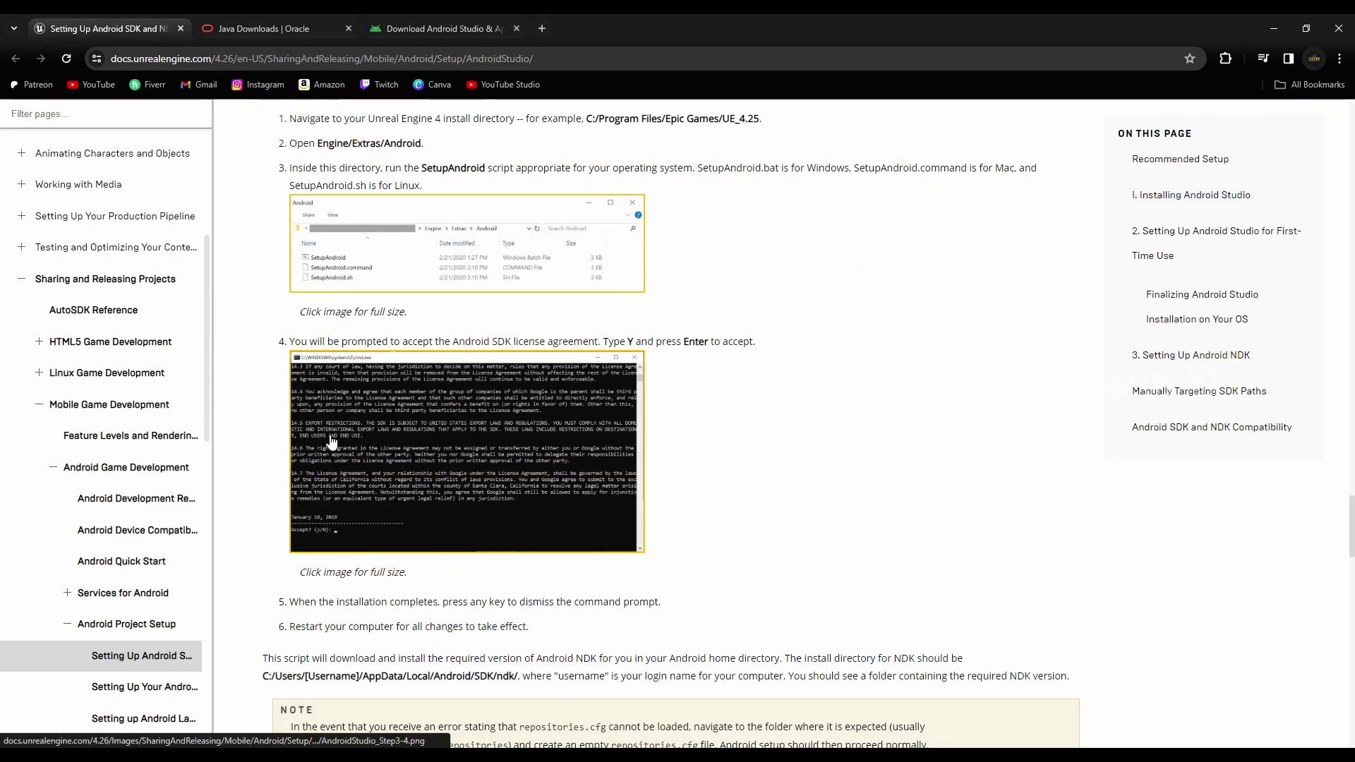
# View the license-prompt screenshot and read steps 5–6 about the prompt and restarting
pyautogui.click(379, 451)
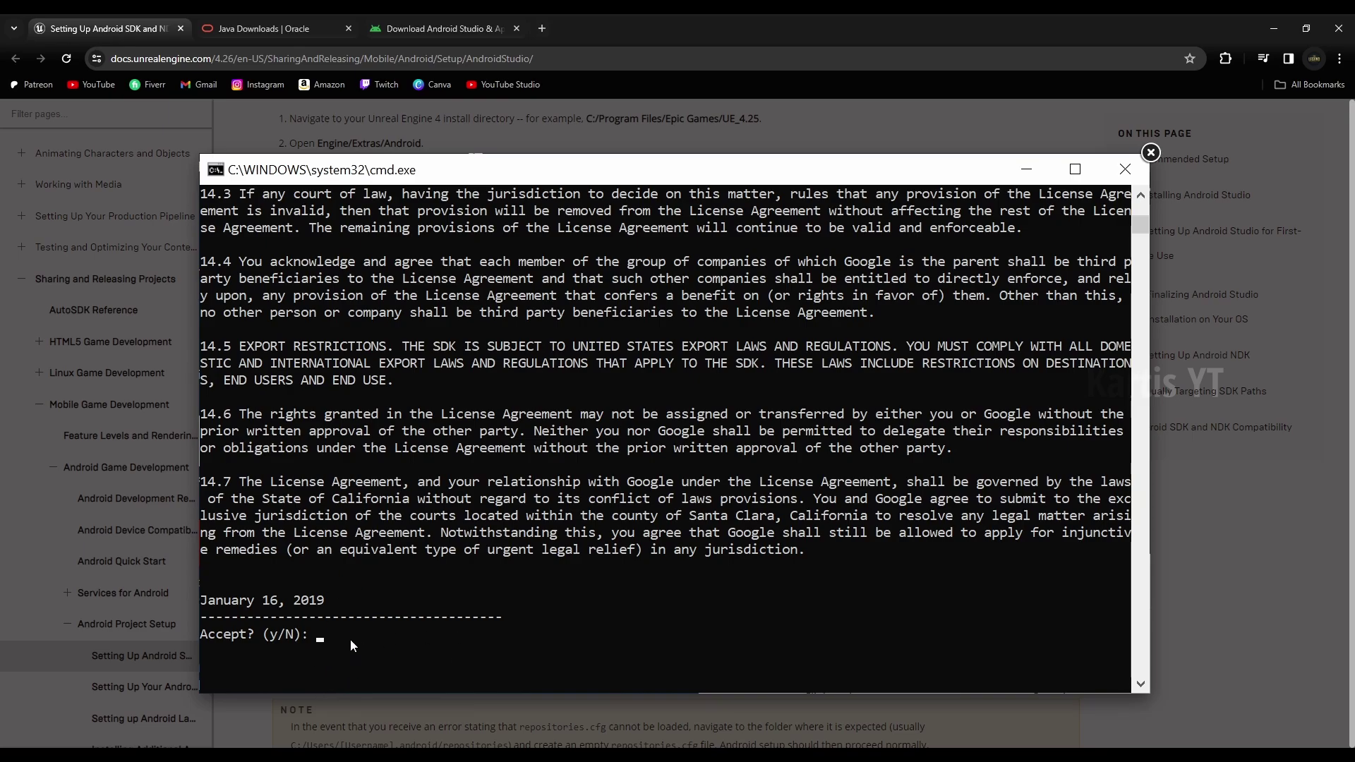
pyautogui.click(1150, 152)
pyautogui.scroll(-3, 333, 337)
pyautogui.moveTo(321, 319); pyautogui.dragTo(596, 326)
pyautogui.moveTo(309, 344); pyautogui.dragTo(518, 362)
pyautogui.click(464, 348)
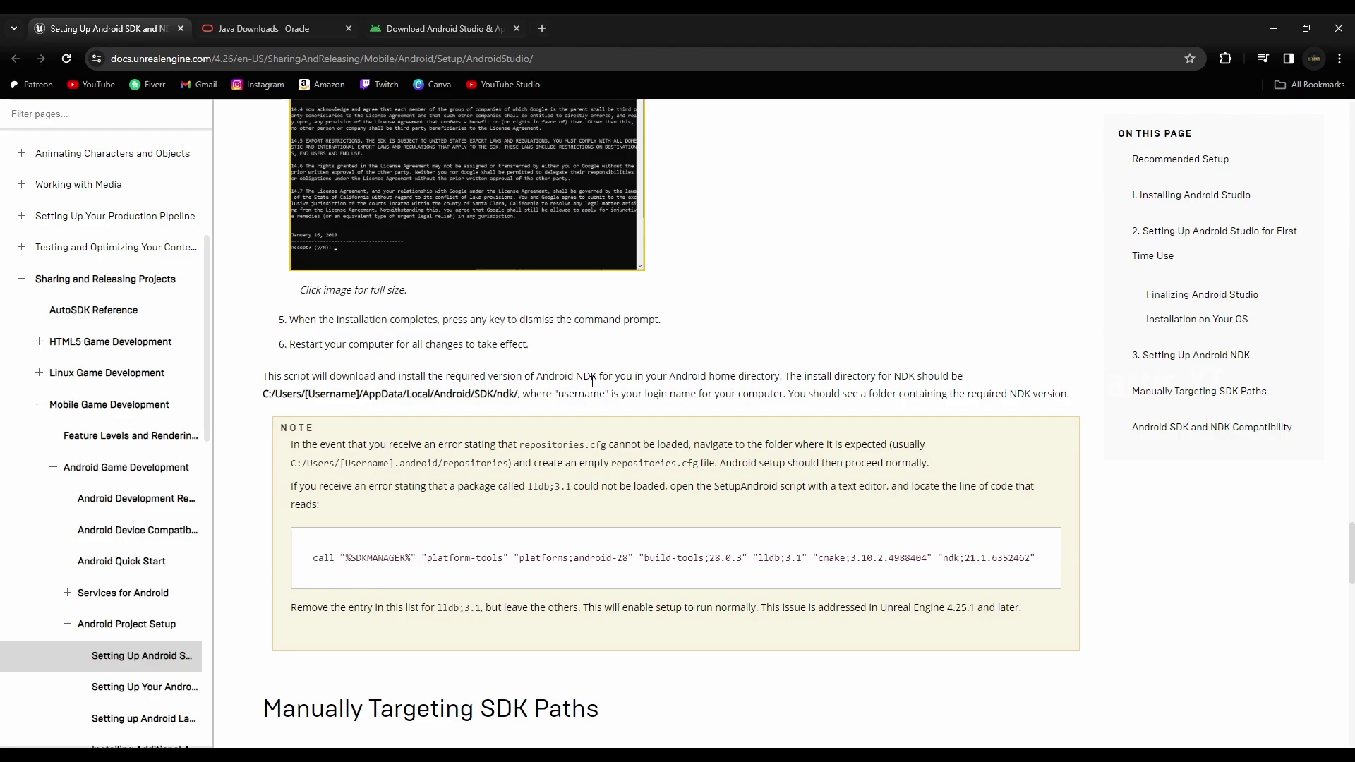
# Scroll to the Manually Targeting SDK Paths heading
pyautogui.scroll(-1, 432, 340)
pyautogui.scroll(2, 560, 390)
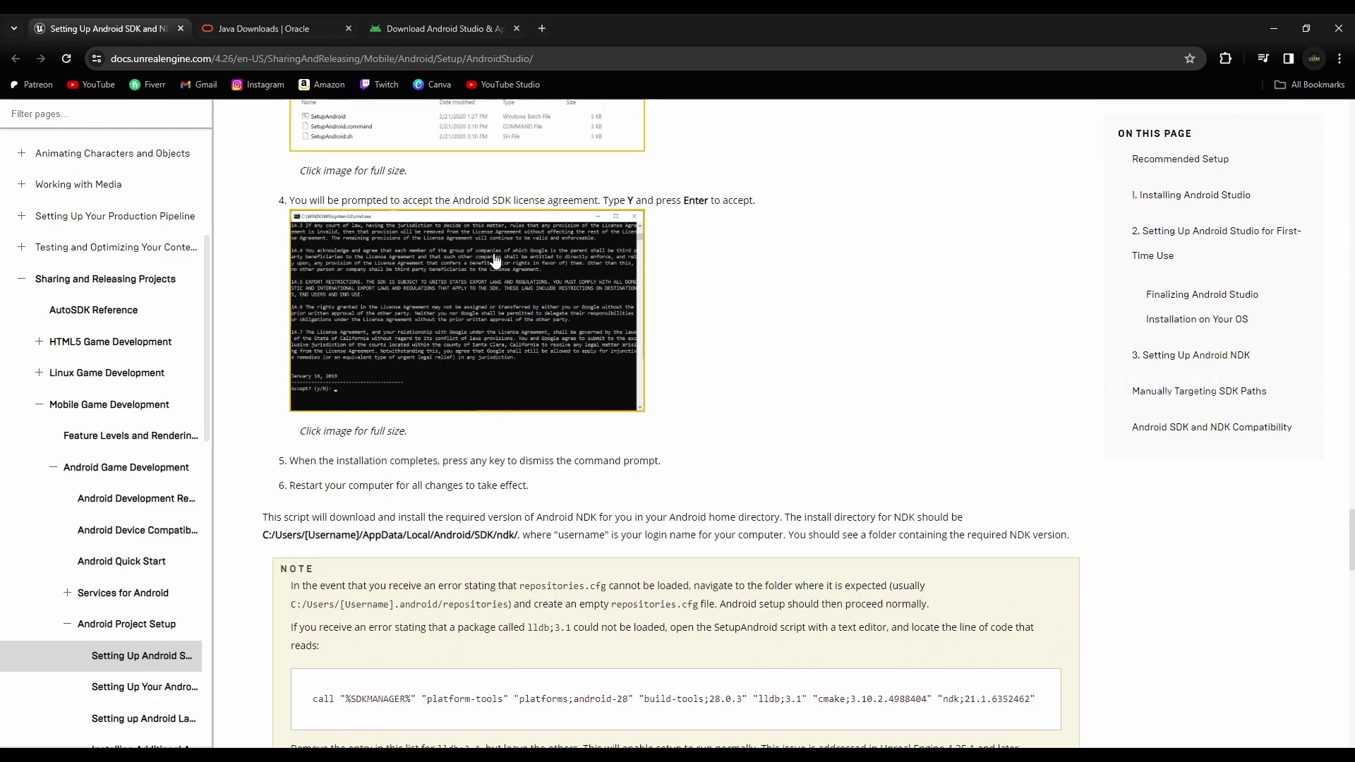
pyautogui.scroll(-9, 683, 417)
pyautogui.moveTo(305, 150); pyautogui.dragTo(689, 180)
pyautogui.click(602, 141)
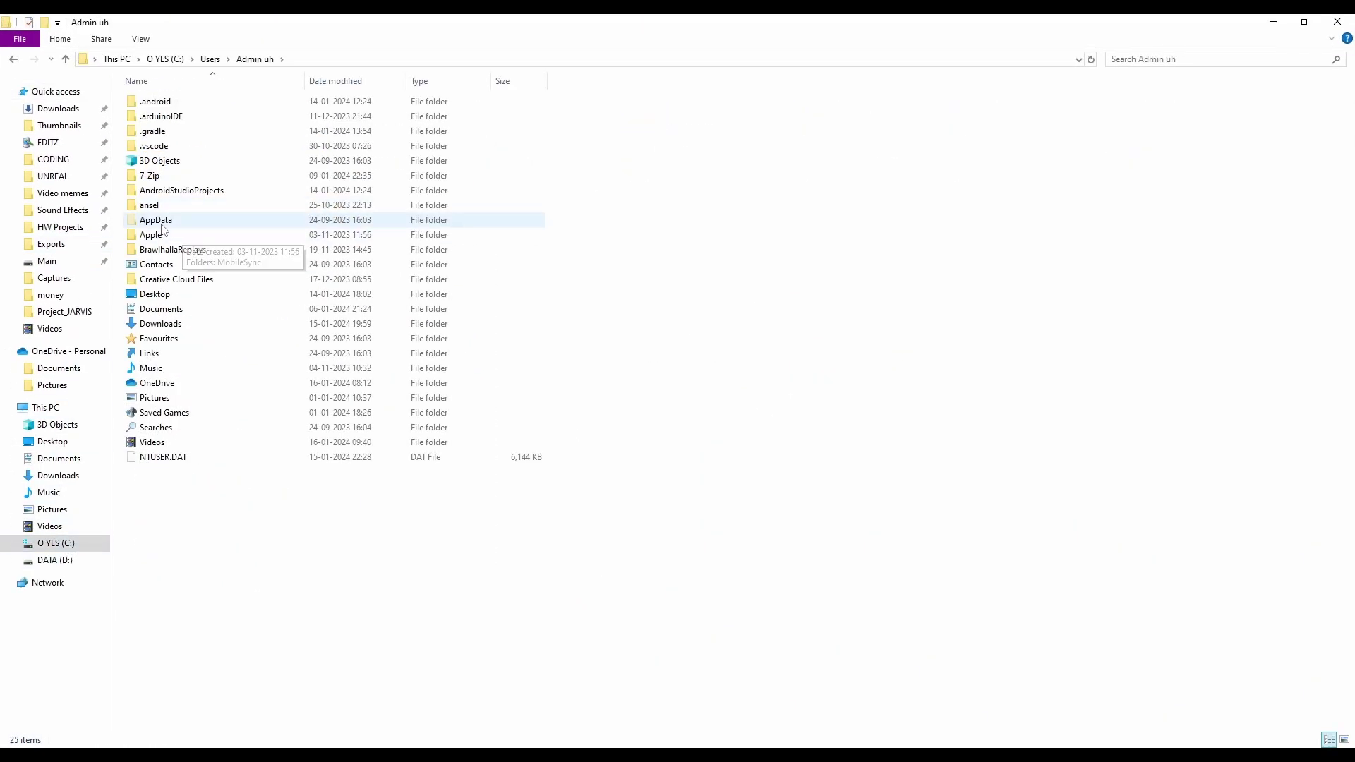
# Make hidden items visible in File Explorer so AppData shows
pyautogui.click(157, 221)
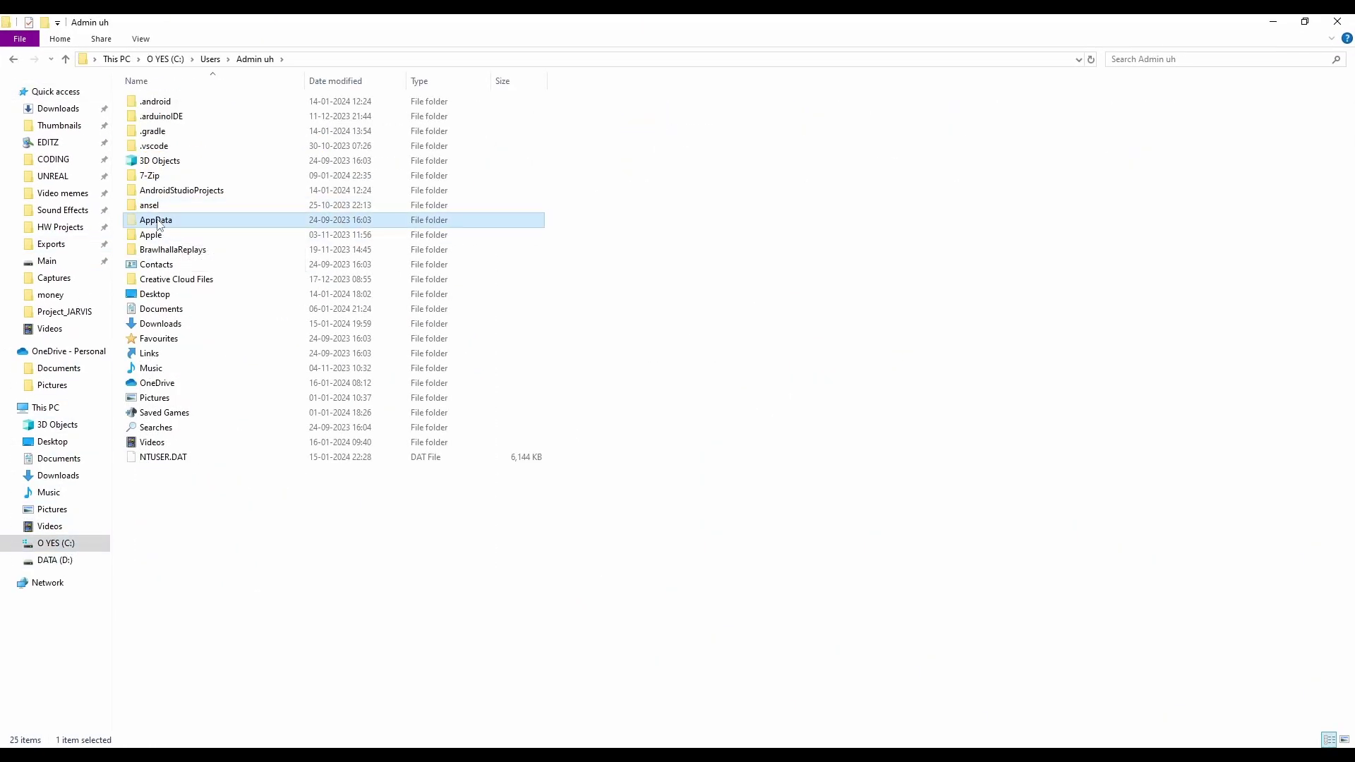
pyautogui.click(1329, 43)
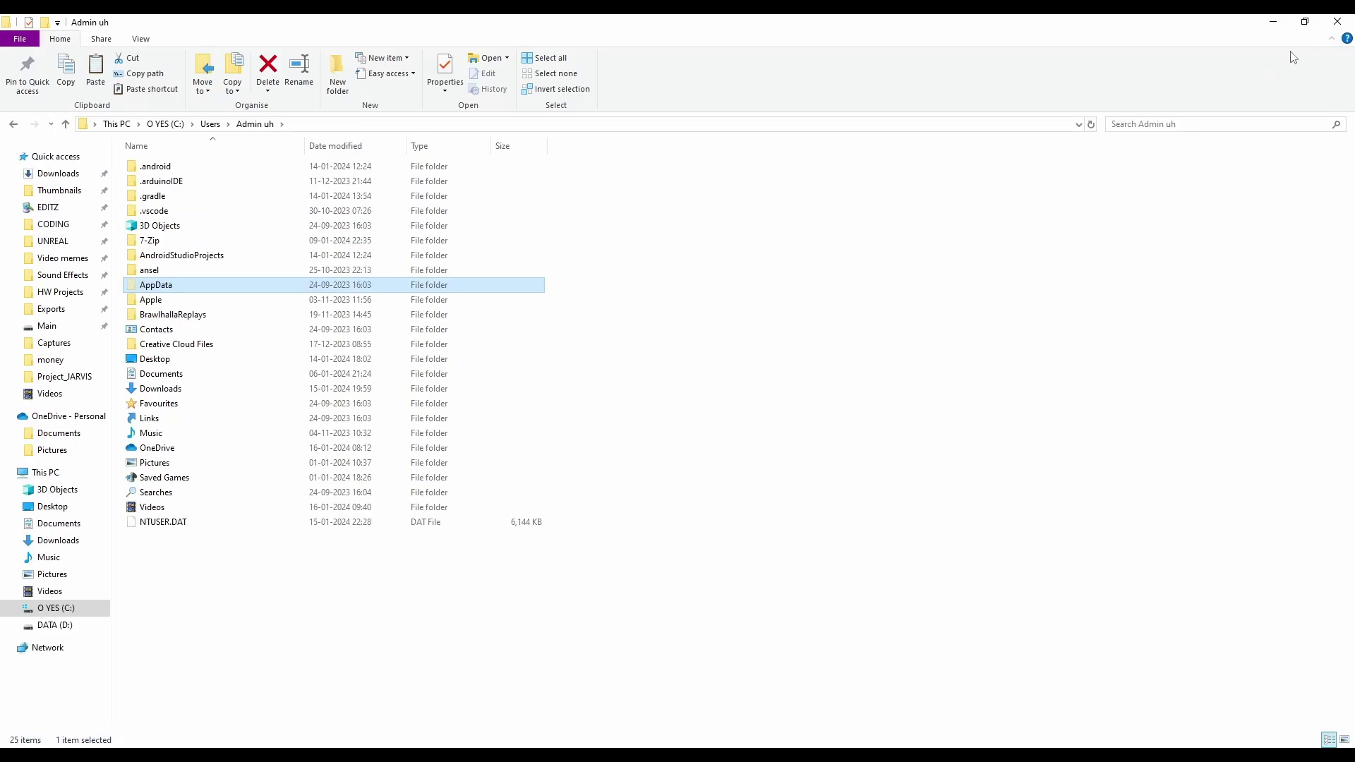
pyautogui.click(143, 44)
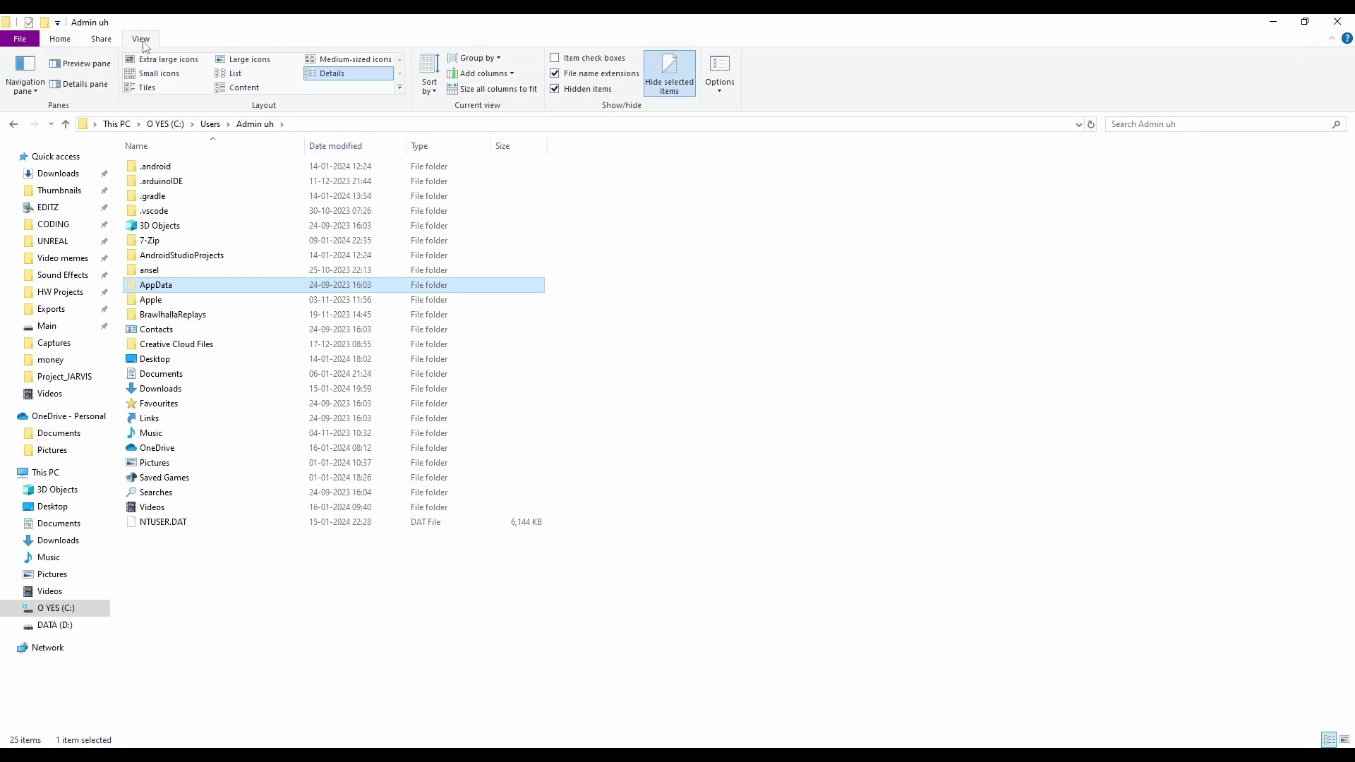
pyautogui.click(556, 90)
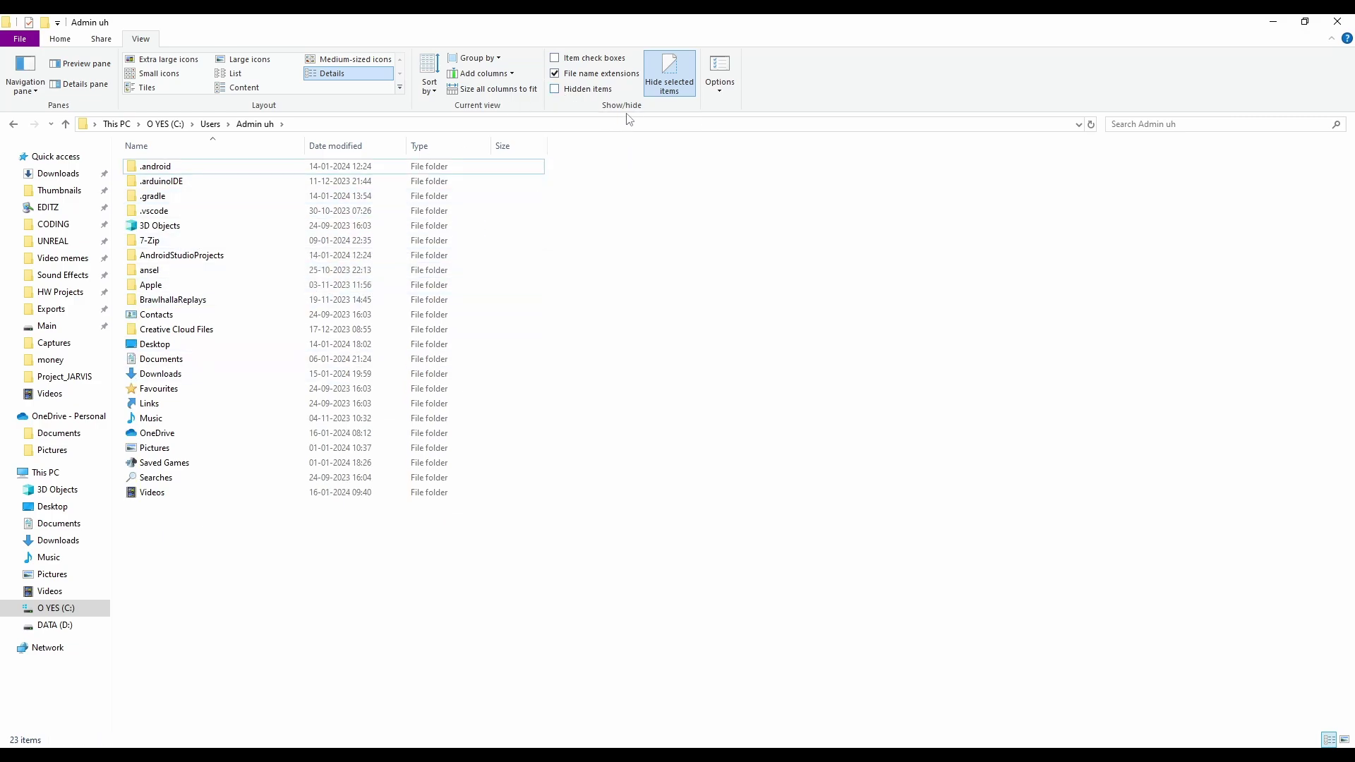
pyautogui.click(557, 91)
pyautogui.click(1332, 38)
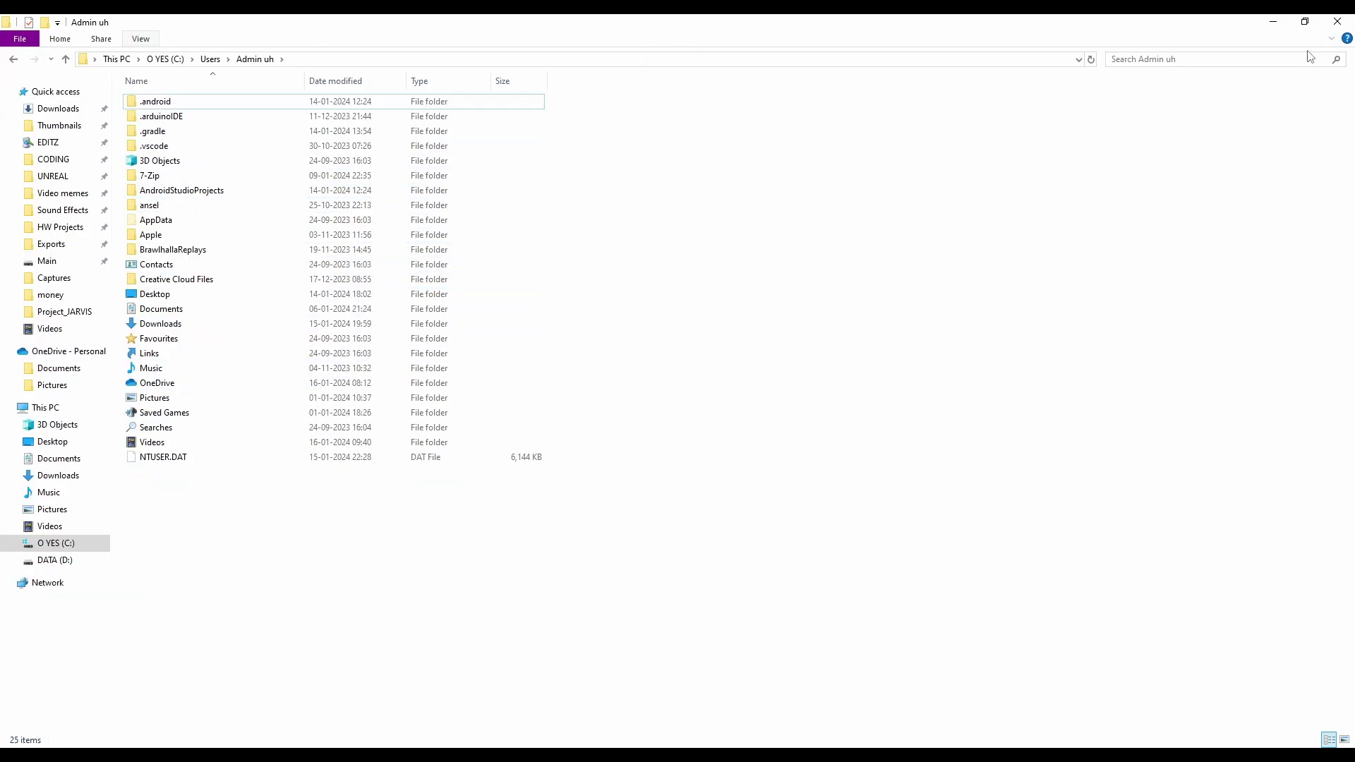
# Open AppData\Local\Android\Sdk and select its full path in the address bar
pyautogui.doubleClick(198, 219)
pyautogui.doubleClick(210, 103)
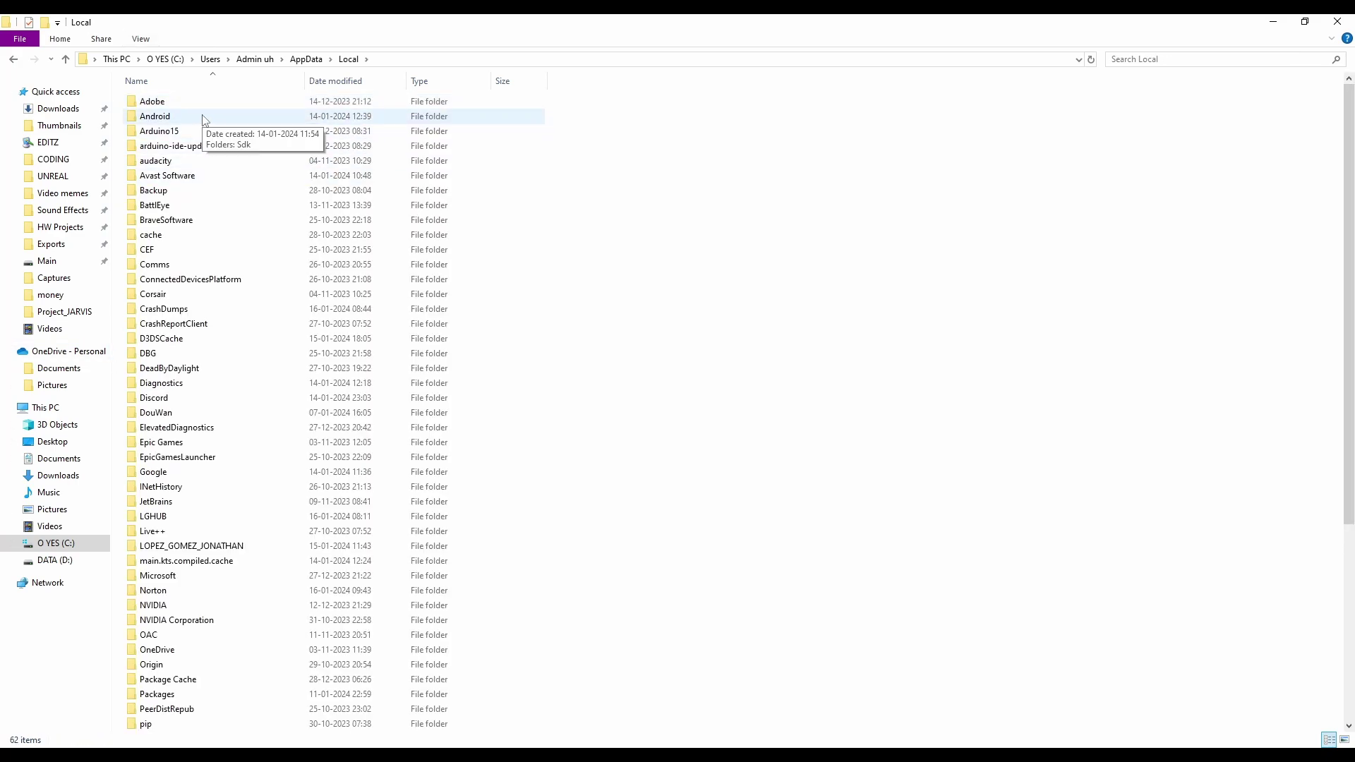
pyautogui.doubleClick(205, 119)
pyautogui.doubleClick(194, 103)
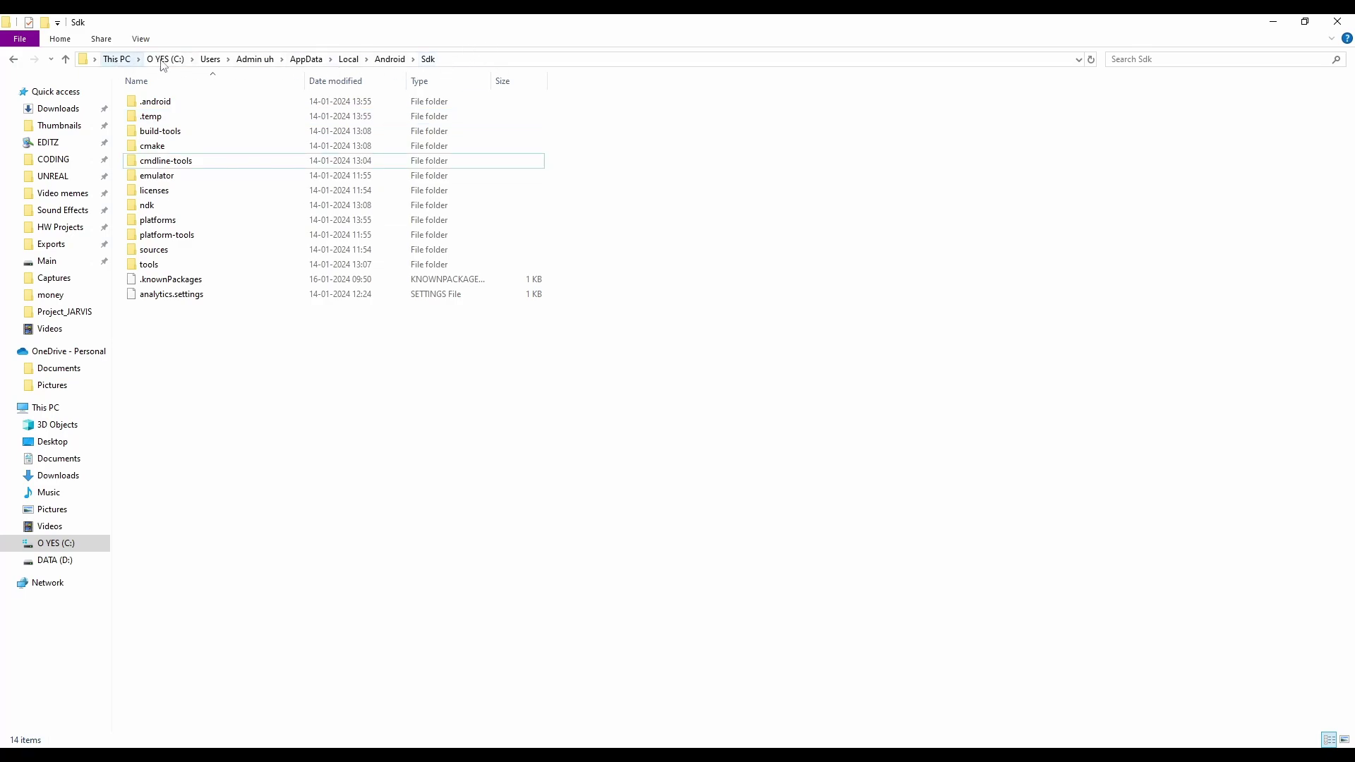
pyautogui.click(447, 57)
pyautogui.hotkey('ctrl', 'c')
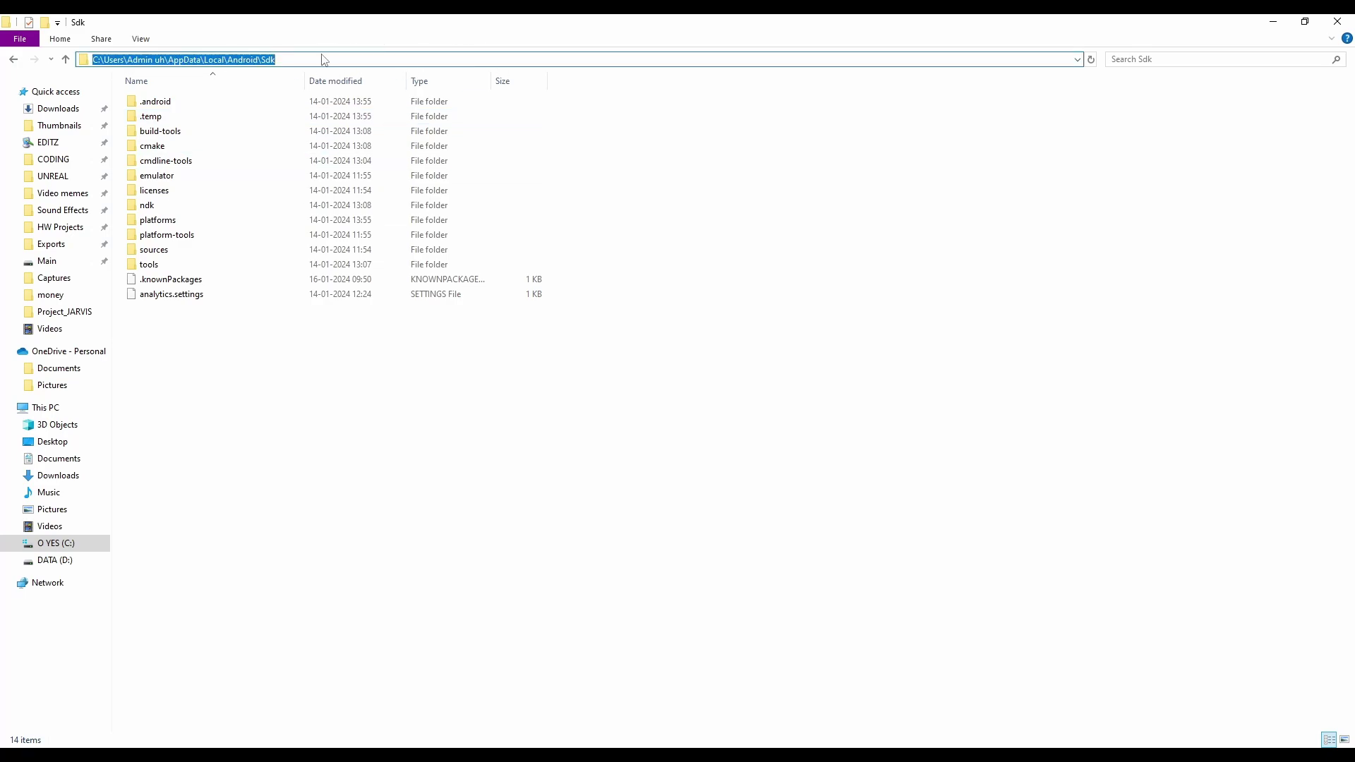
# Paste the copied Sdk folder path into Location of Android SDK
pyautogui.doubleClick(493, 21)
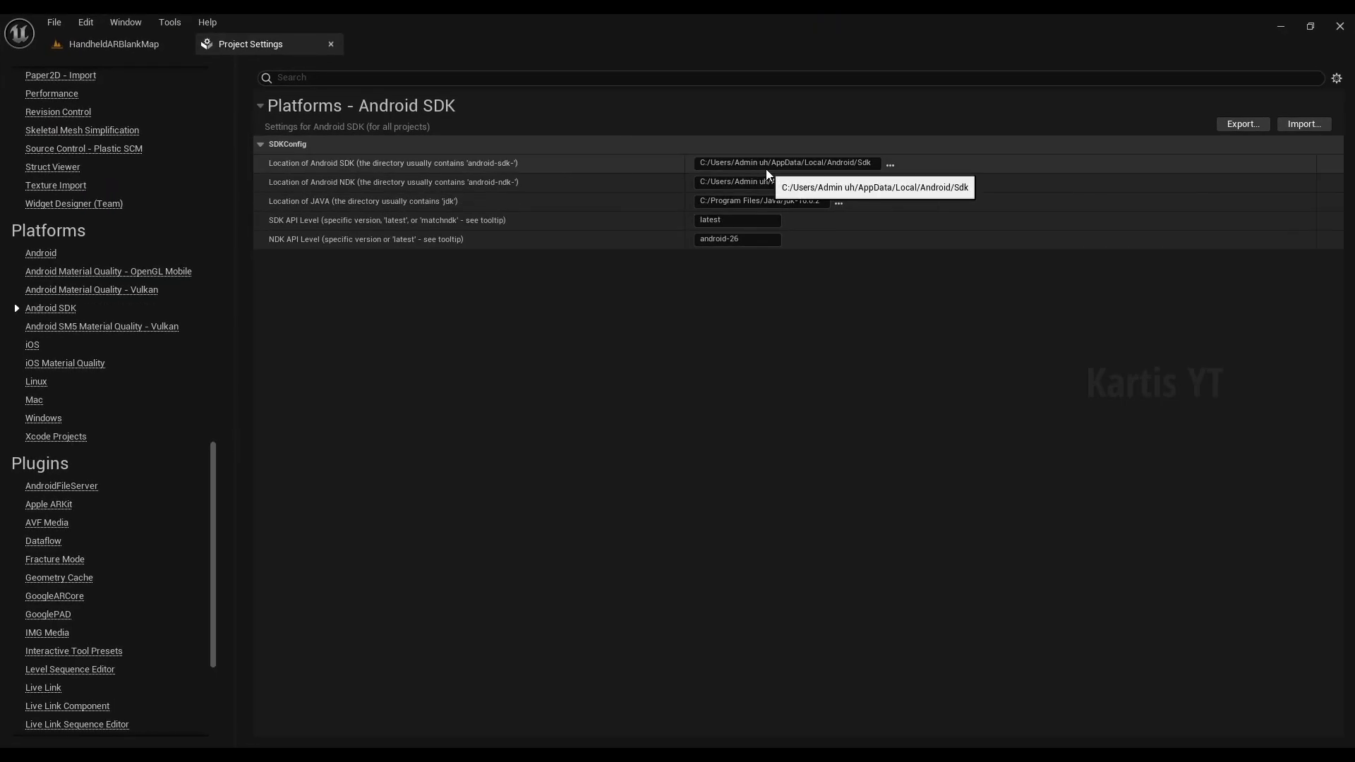
pyautogui.doubleClick(785, 163)
pyautogui.press('Right')
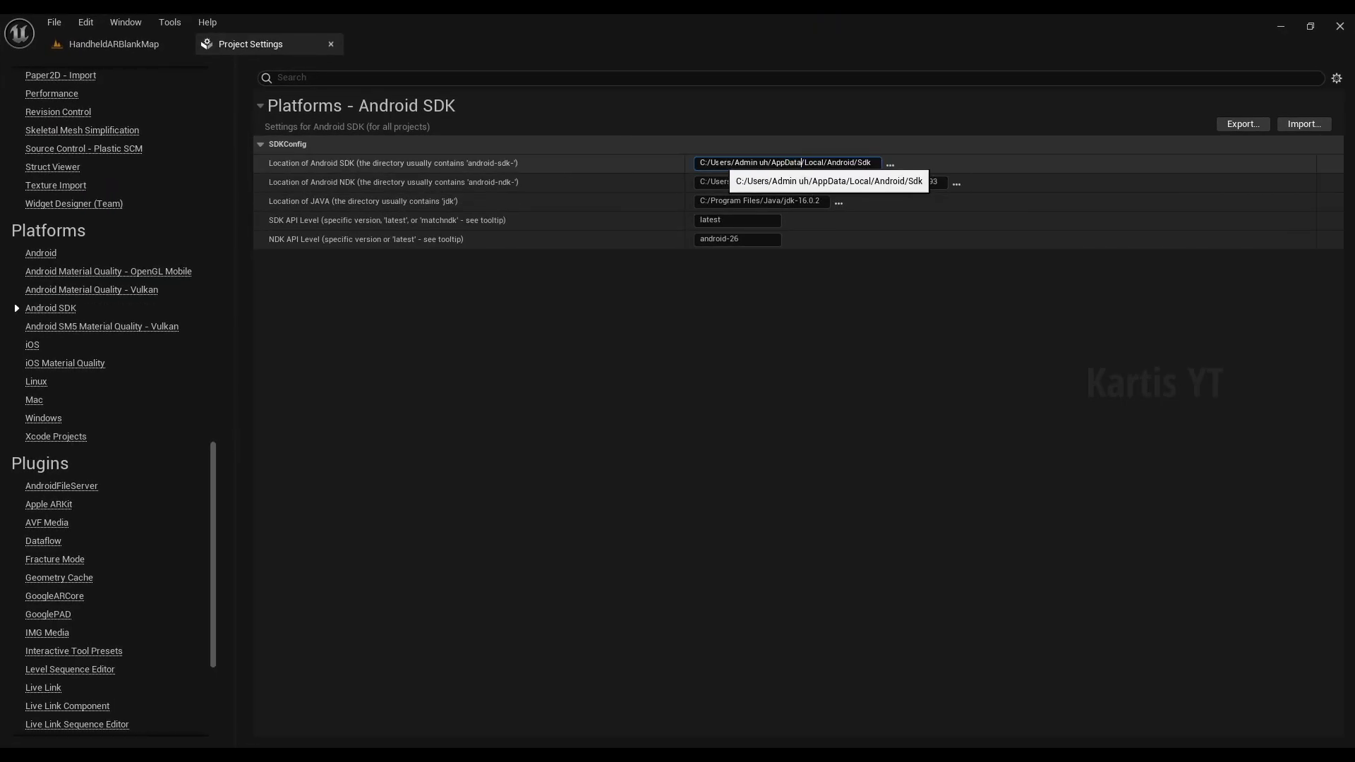
pyautogui.hotkey('ctrl', 'a')
pyautogui.hotkey('ctrl', 'v')
pyautogui.press('Return')
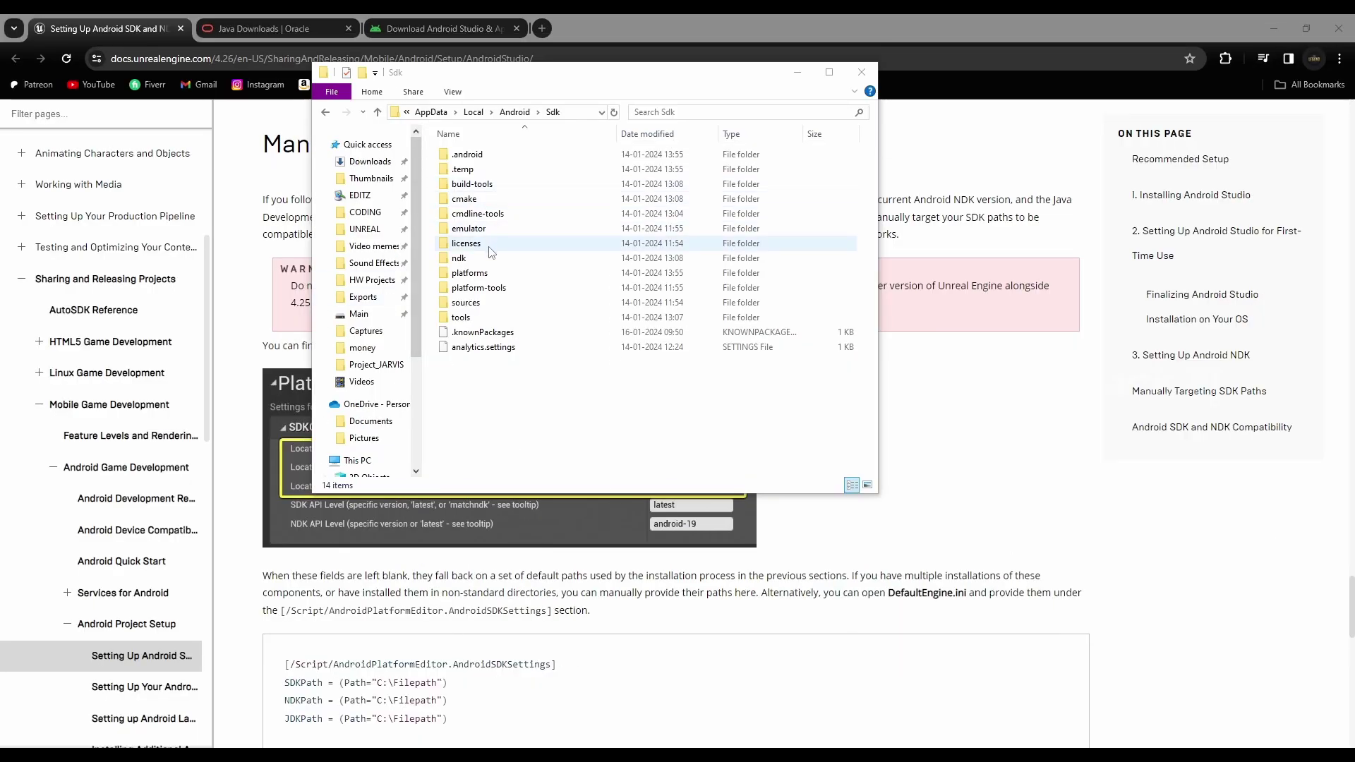
# Get the Sdk\ndk\25.1.8937393 folder path and start editing Location of Android NDK
pyautogui.click(558, 119)
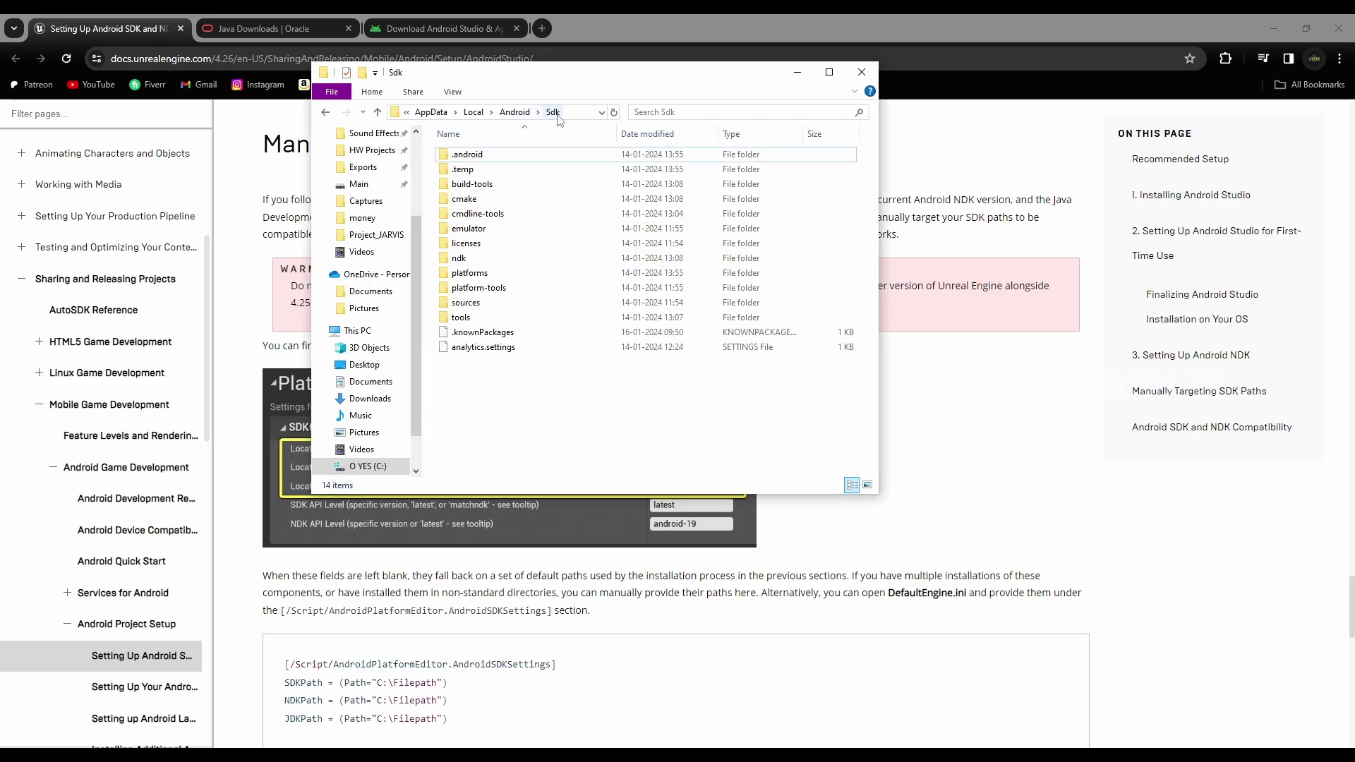
pyautogui.doubleClick(460, 258)
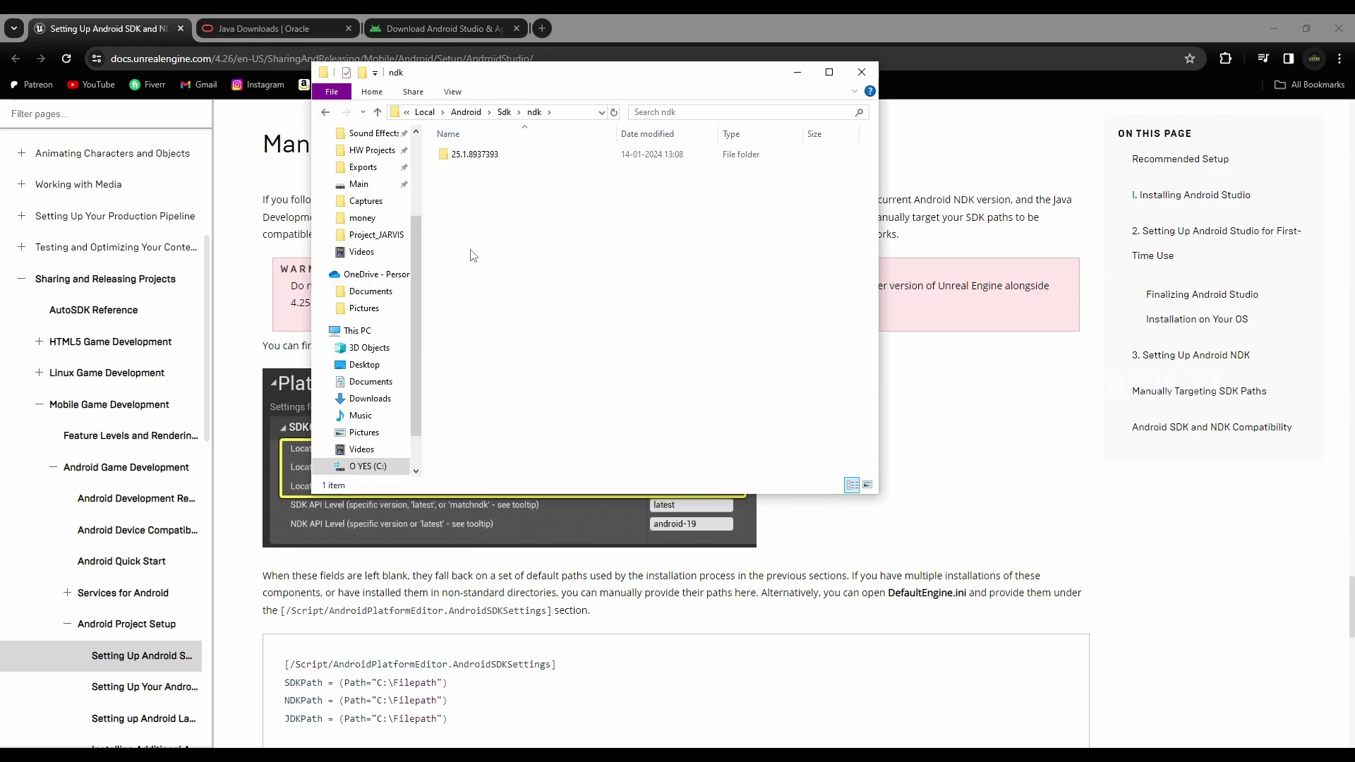
pyautogui.doubleClick(478, 155)
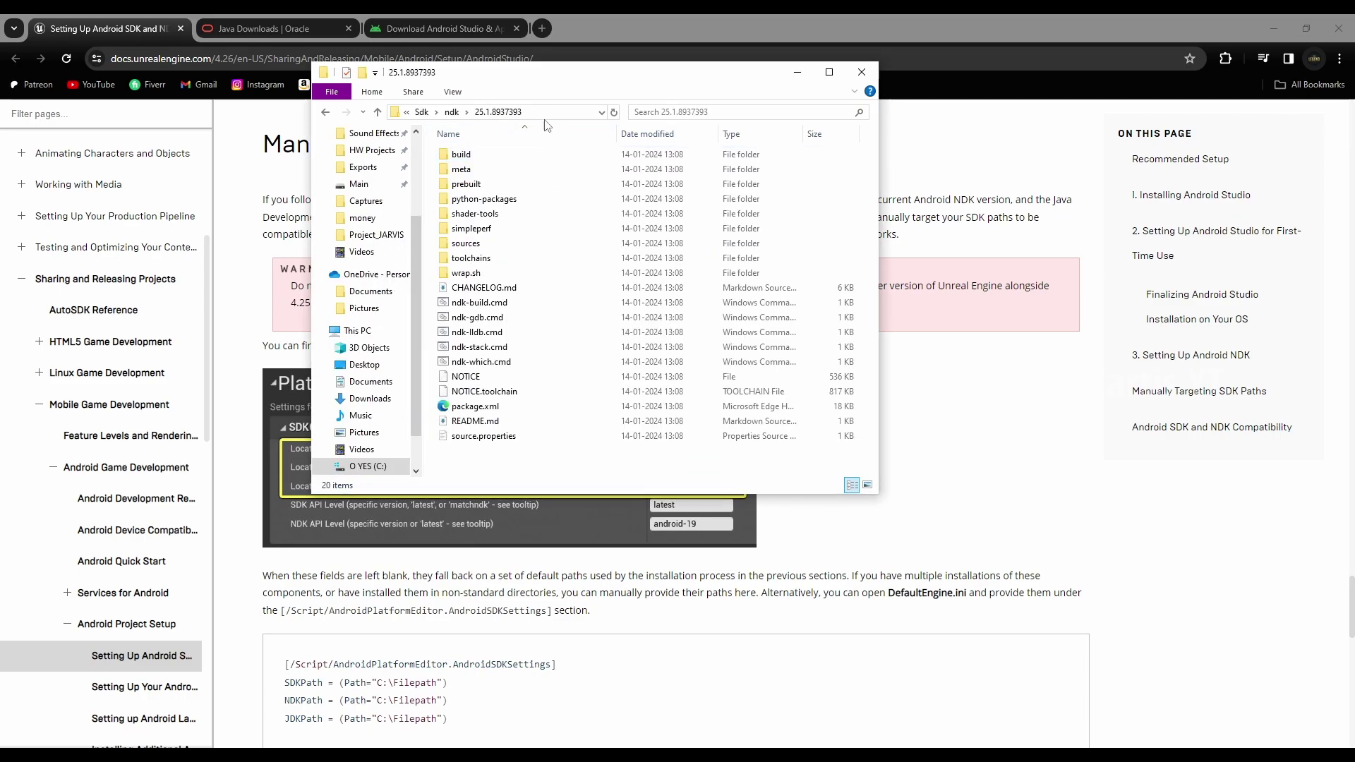
pyautogui.click(519, 113)
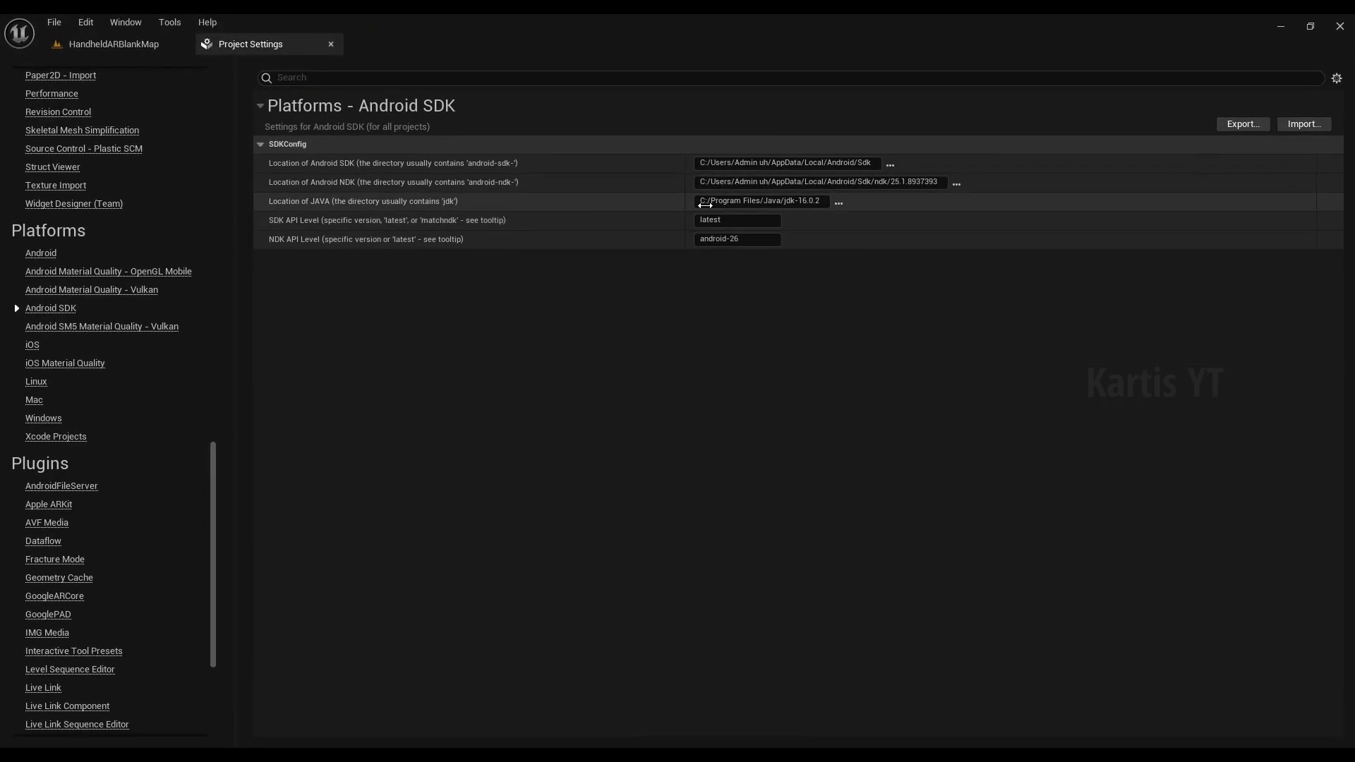
pyautogui.click(709, 185)
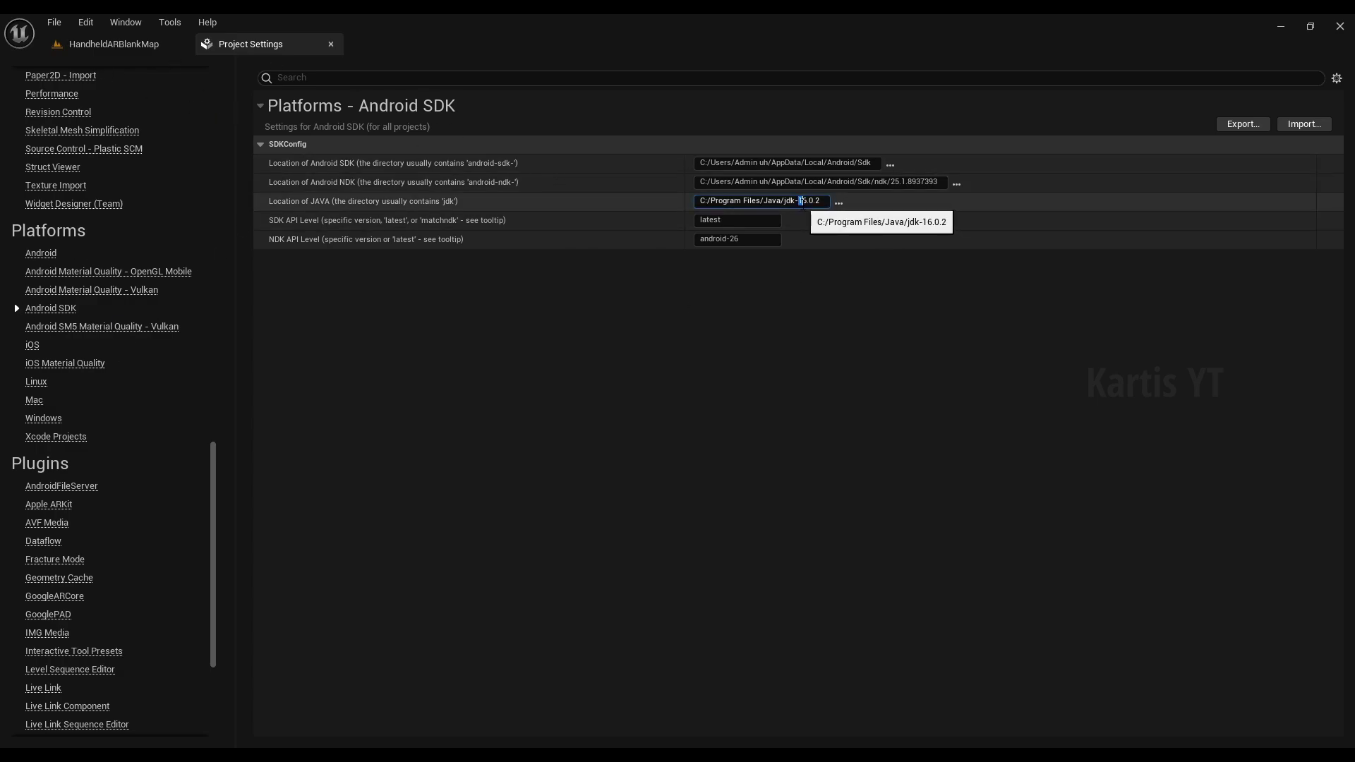
# Leave the Java location unchanged and bring up Chrome's JDK 21 downloads page
pyautogui.click(673, 321)
pyautogui.moveTo(580, 16); pyautogui.dragTo(1354, 21)
pyautogui.click(633, 14)
pyautogui.click(297, 23)
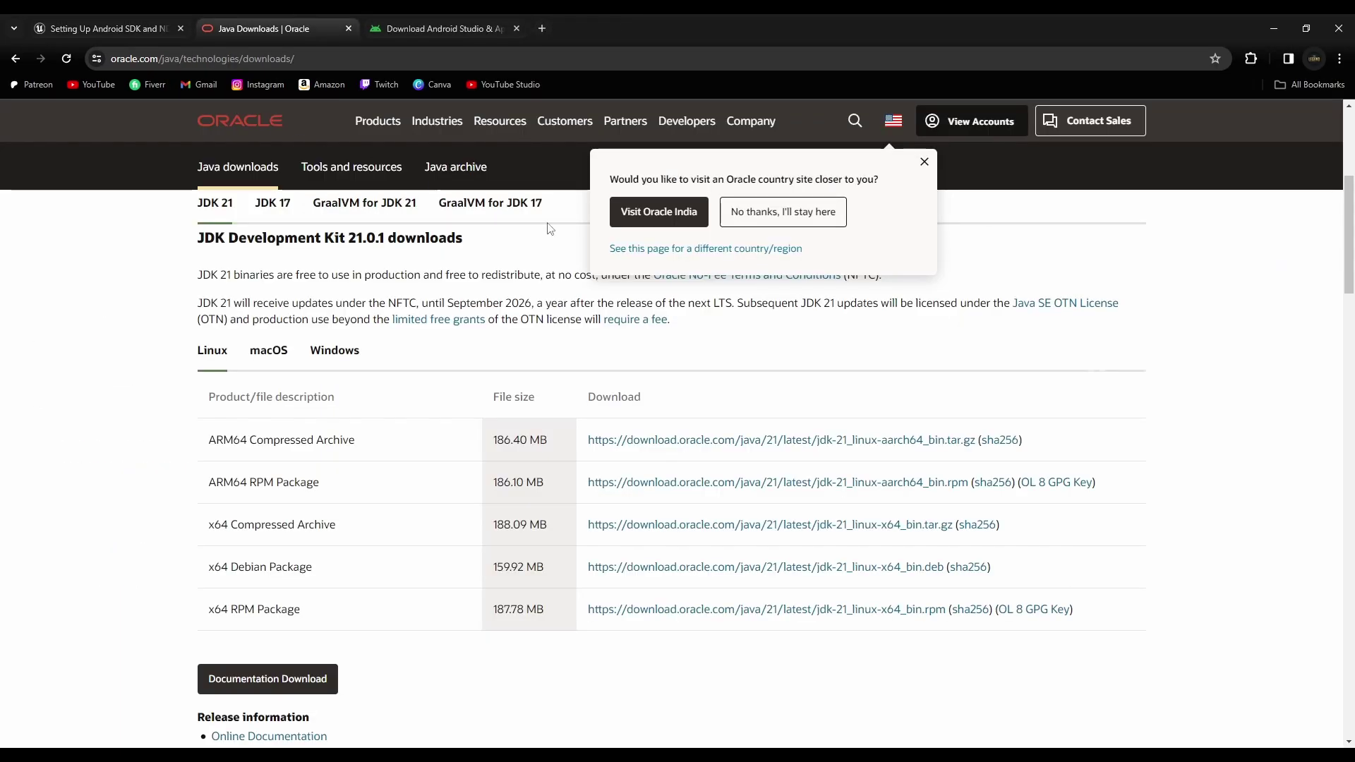
pyautogui.scroll(5, 282, 387)
pyautogui.scroll(-4, 283, 388)
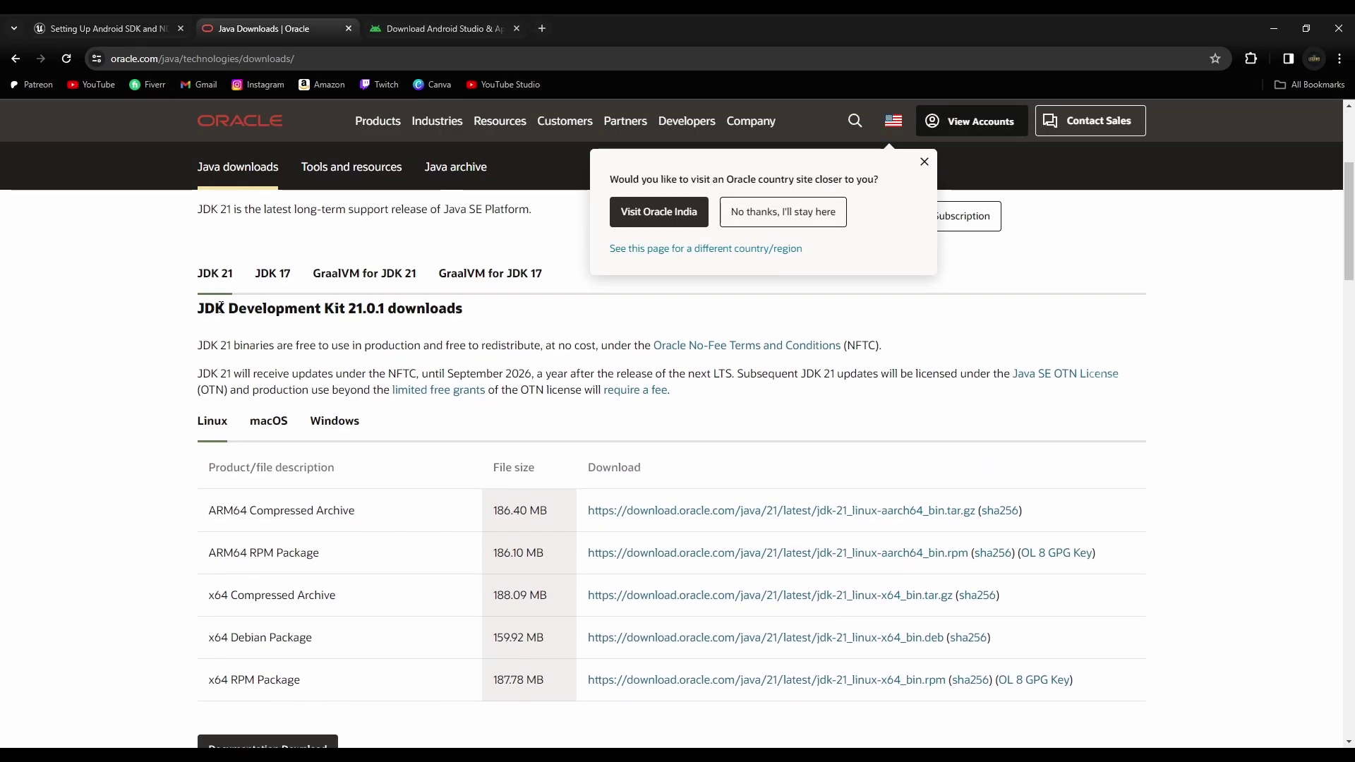
pyautogui.moveTo(342, 315); pyautogui.dragTo(464, 316)
pyautogui.click(466, 315)
pyautogui.click(923, 162)
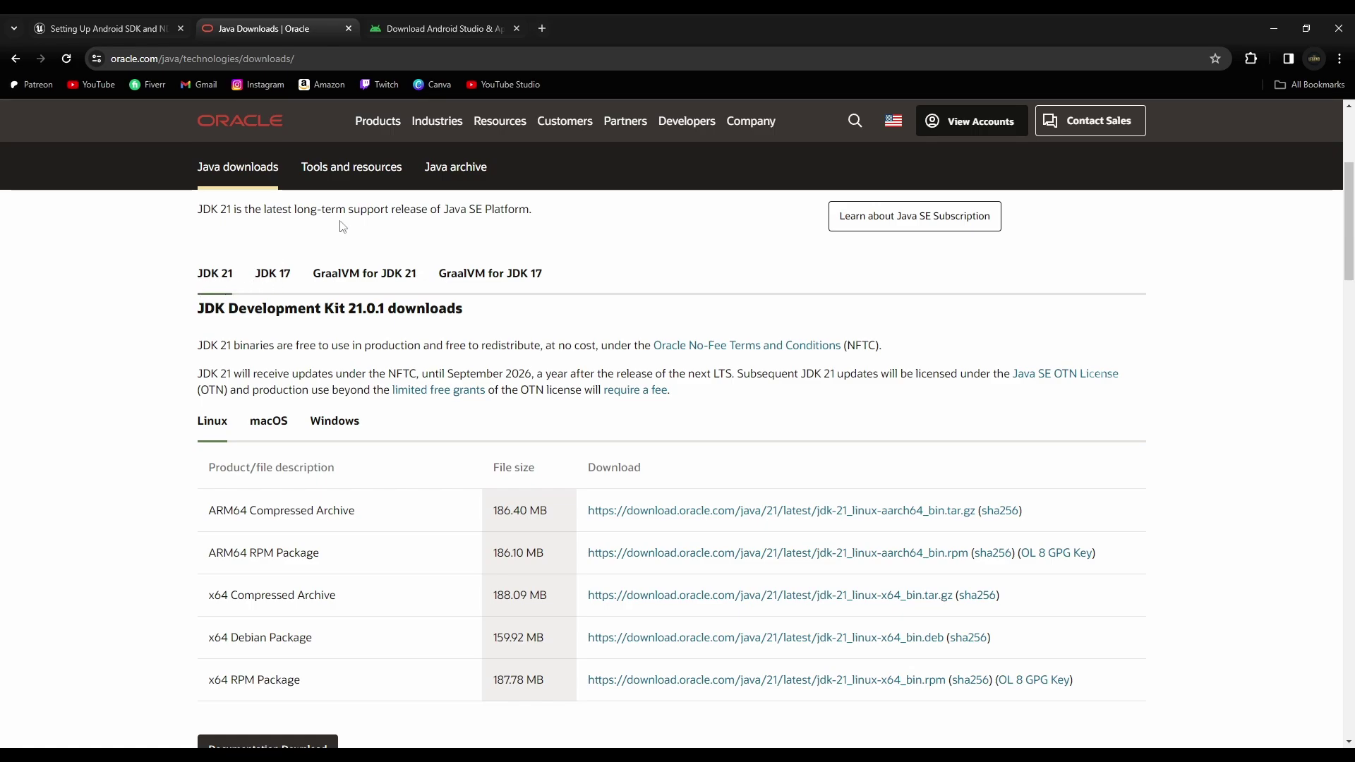
# Close the Android Studio download tab in Chrome
pyautogui.click(505, 21)
pyautogui.click(260, 27)
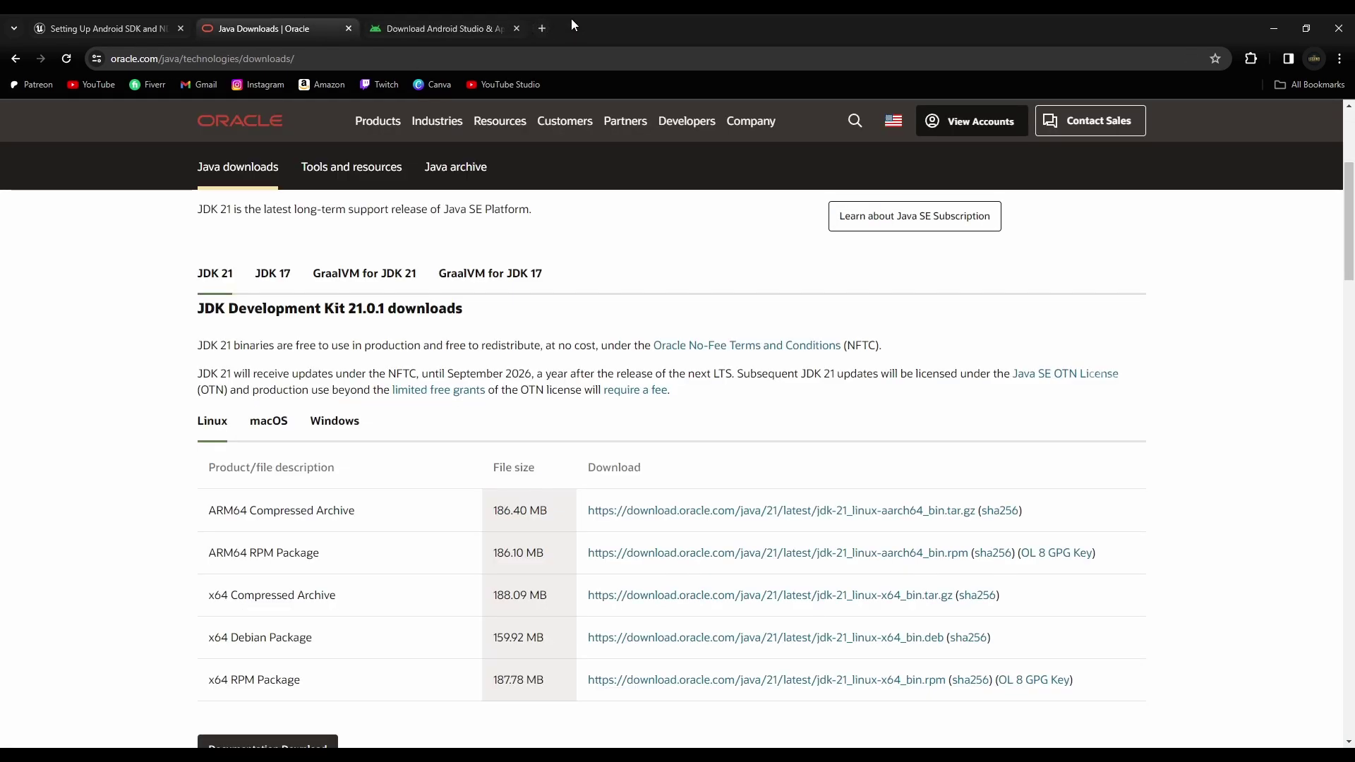
pyautogui.click(498, 31)
pyautogui.click(518, 30)
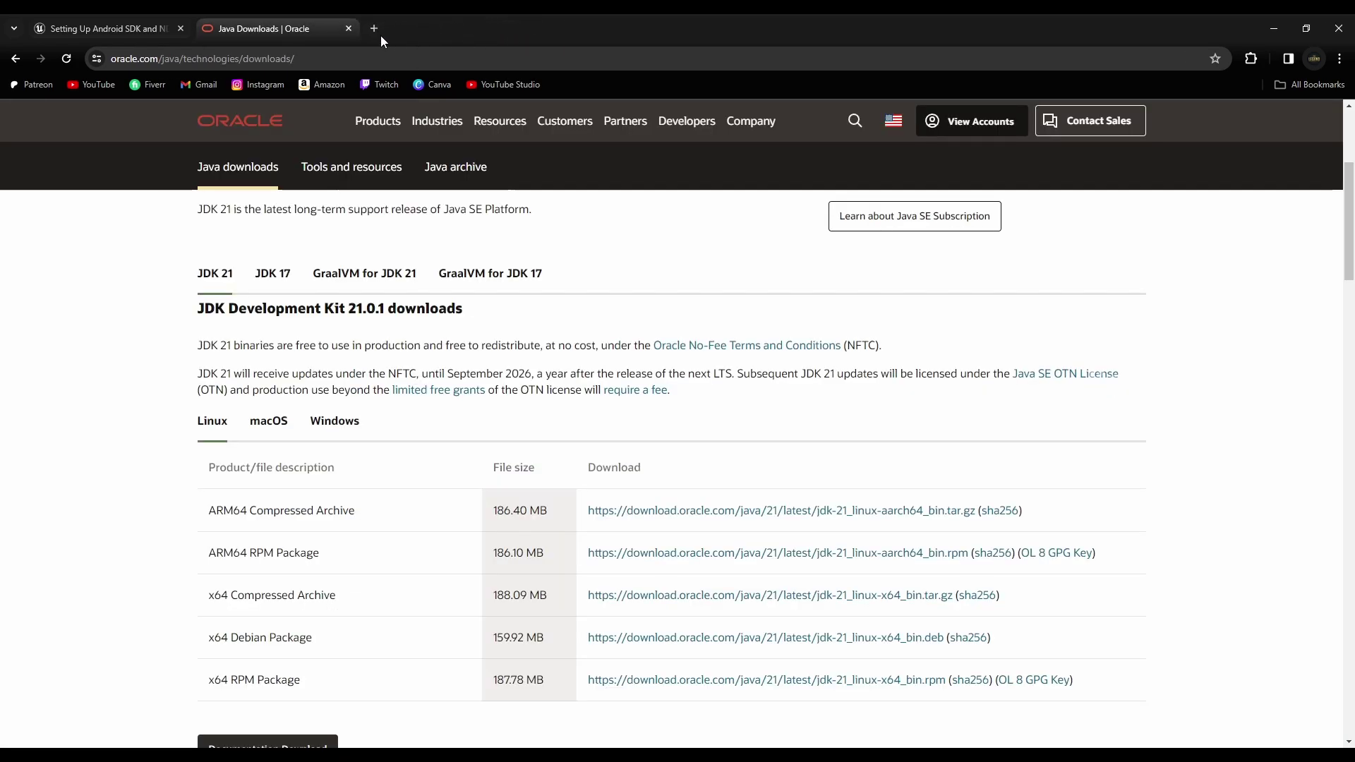
# Search 'java jdk 16 download' and open the Java SE 16 Archive Downloads result
pyautogui.click(380, 28)
pyautogui.write('java jdk 16 download')
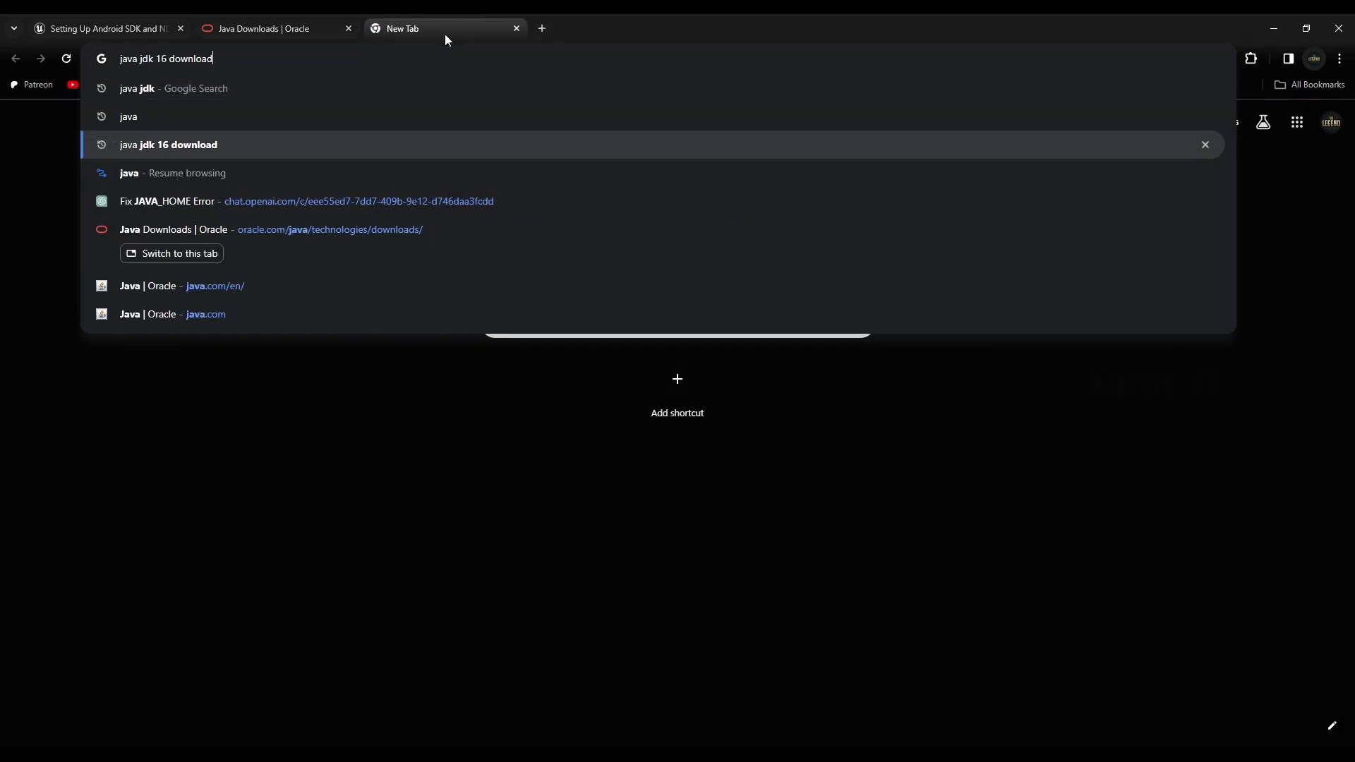
pyautogui.press('Down')
pyautogui.press('Down')
pyautogui.press('Return')
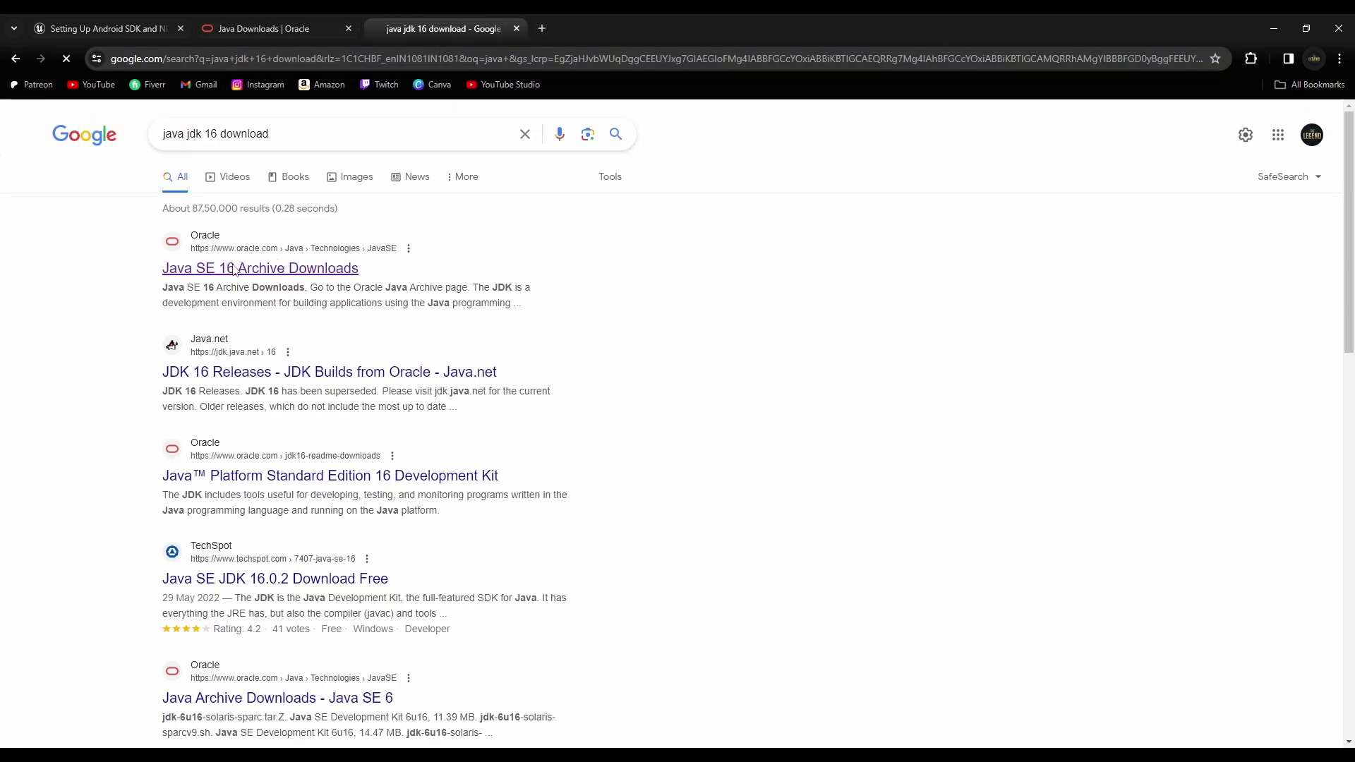
pyautogui.click(237, 269)
# Scroll down to the JDK 16.0.2 Windows x64 Installer row and highlight it
pyautogui.scroll(-15, 433, 444)
pyautogui.scroll(5, 433, 444)
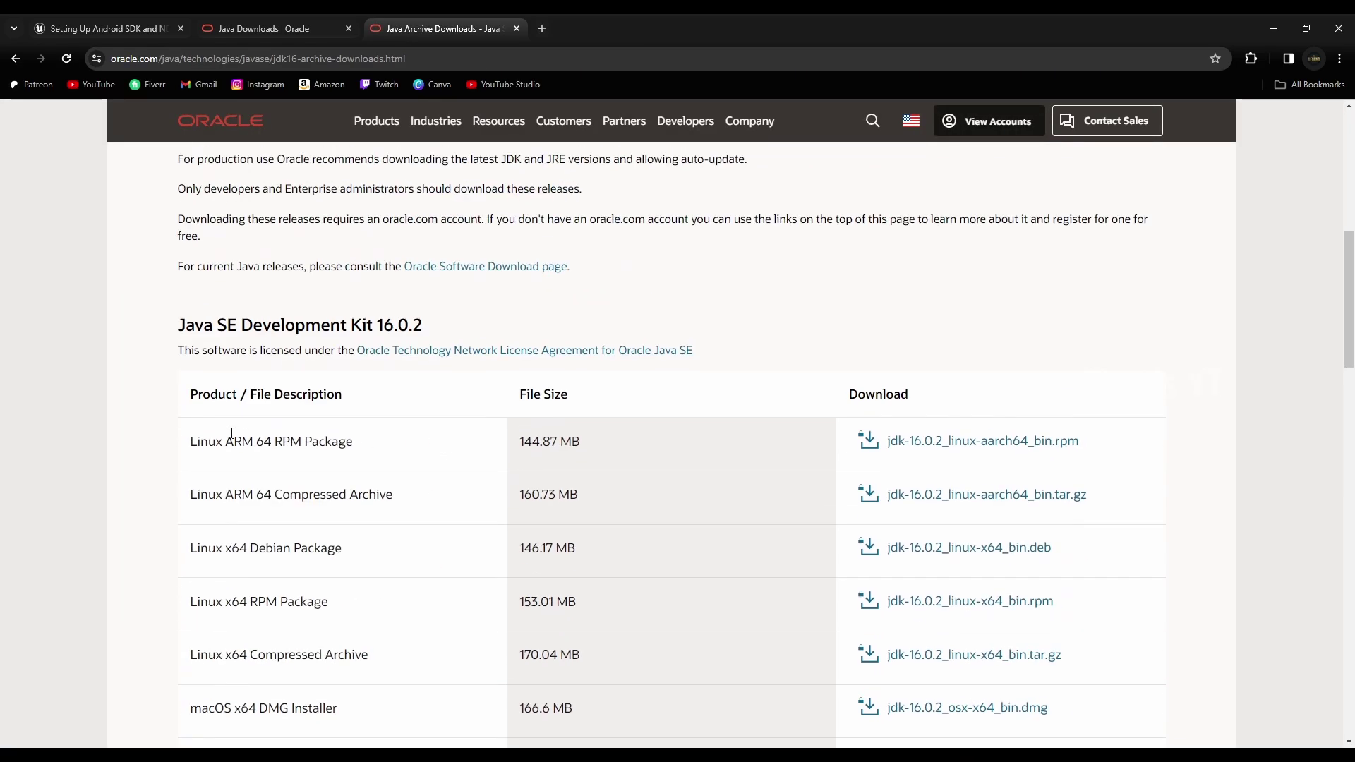
pyautogui.scroll(-3, 372, 468)
pyautogui.scroll(2, 372, 468)
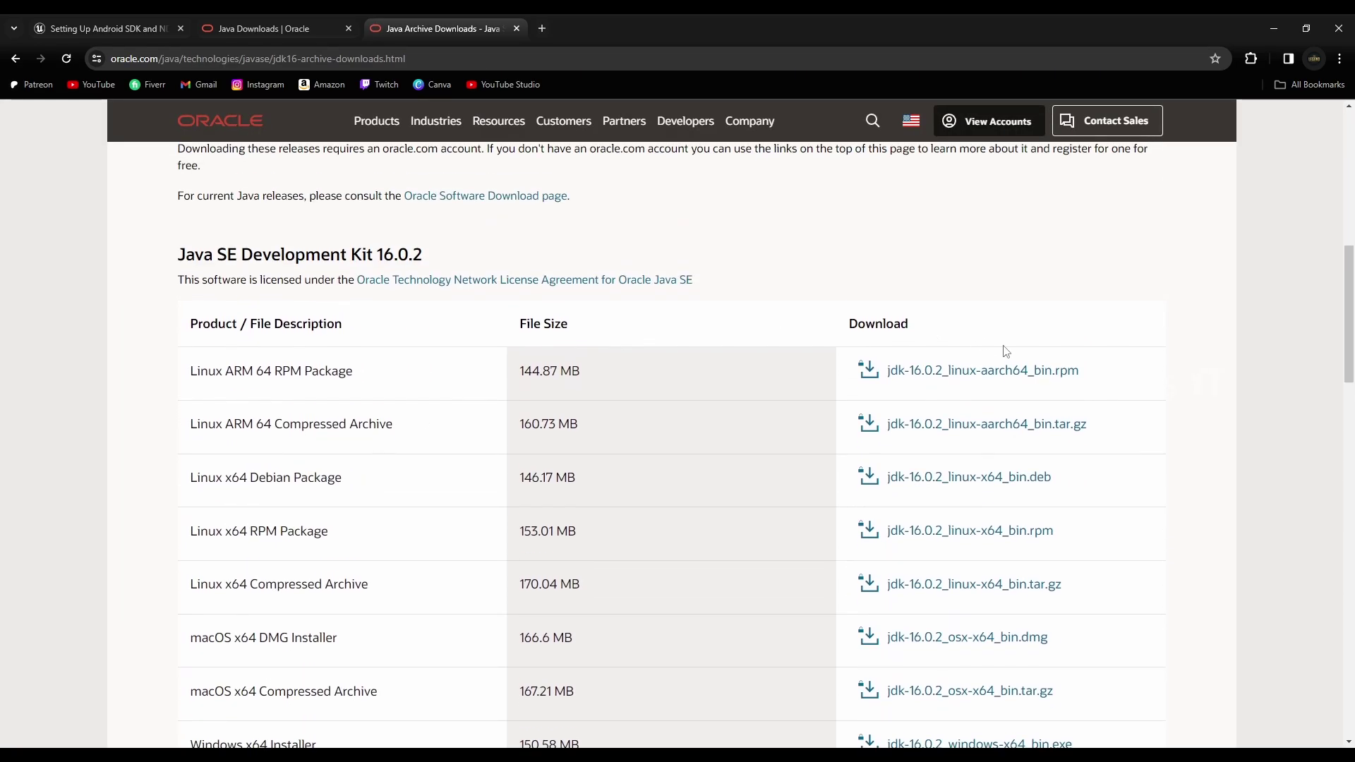
pyautogui.scroll(-1, 331, 469)
pyautogui.scroll(-2, 423, 428)
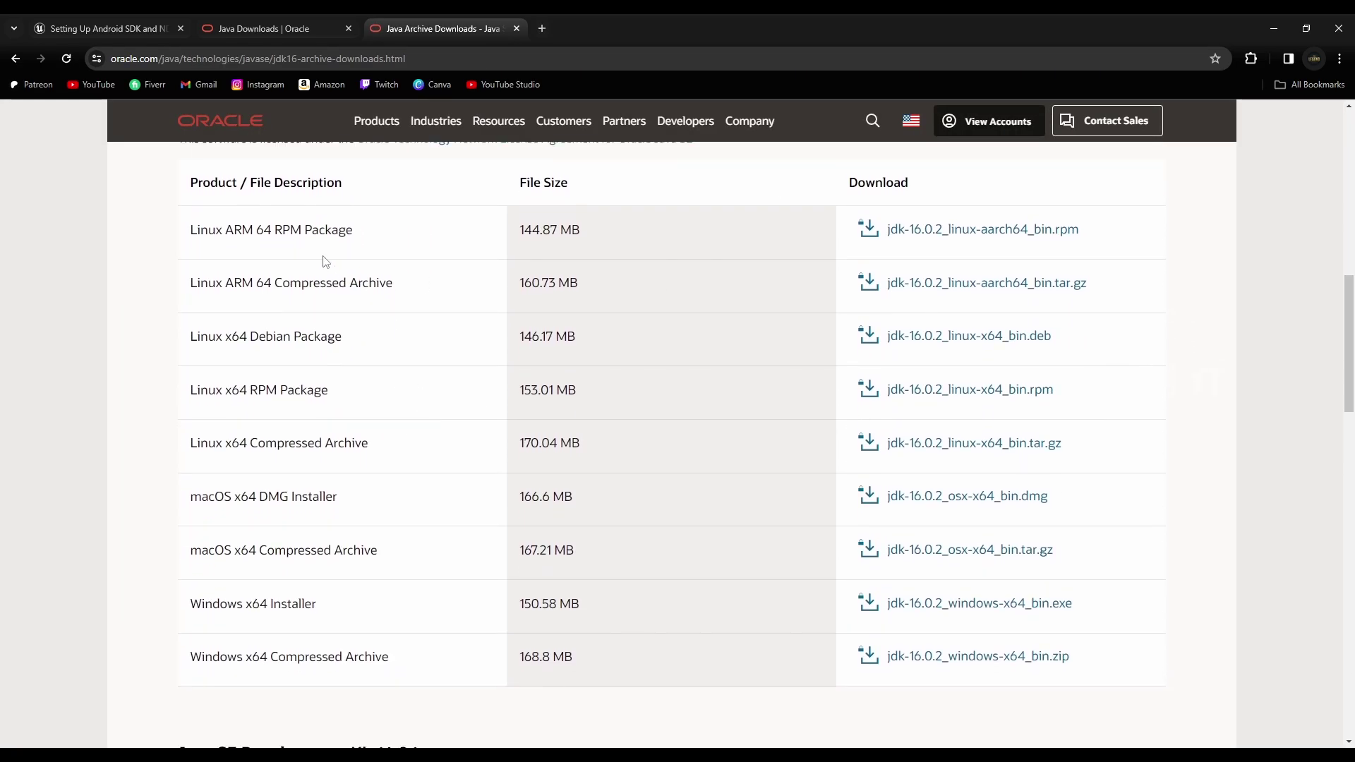
pyautogui.tripleClick(205, 604)
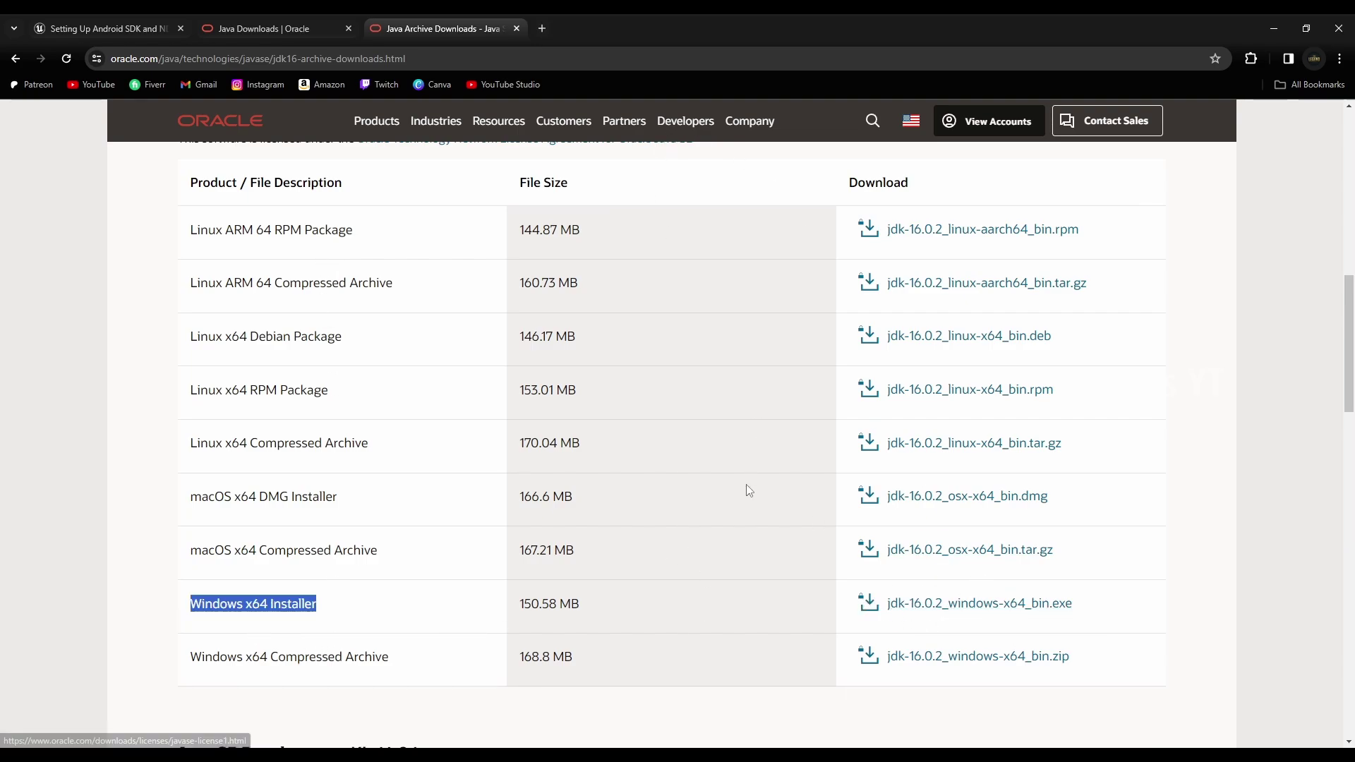
# Search 'env' from Start and open Environment Variables to check JAVA_HOME points to jdk-21
pyautogui.click(274, 16)
pyautogui.click(421, 21)
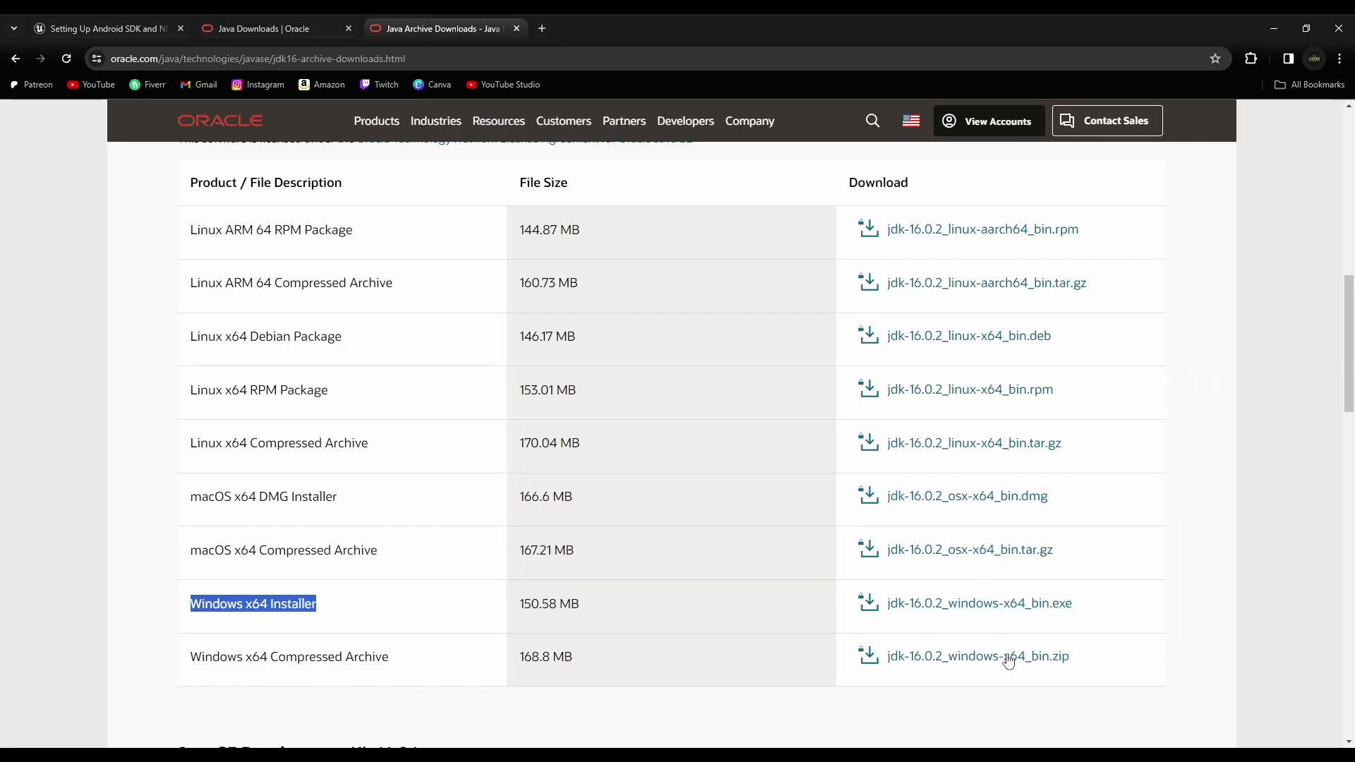
pyautogui.press('super')
pyautogui.write('envi')
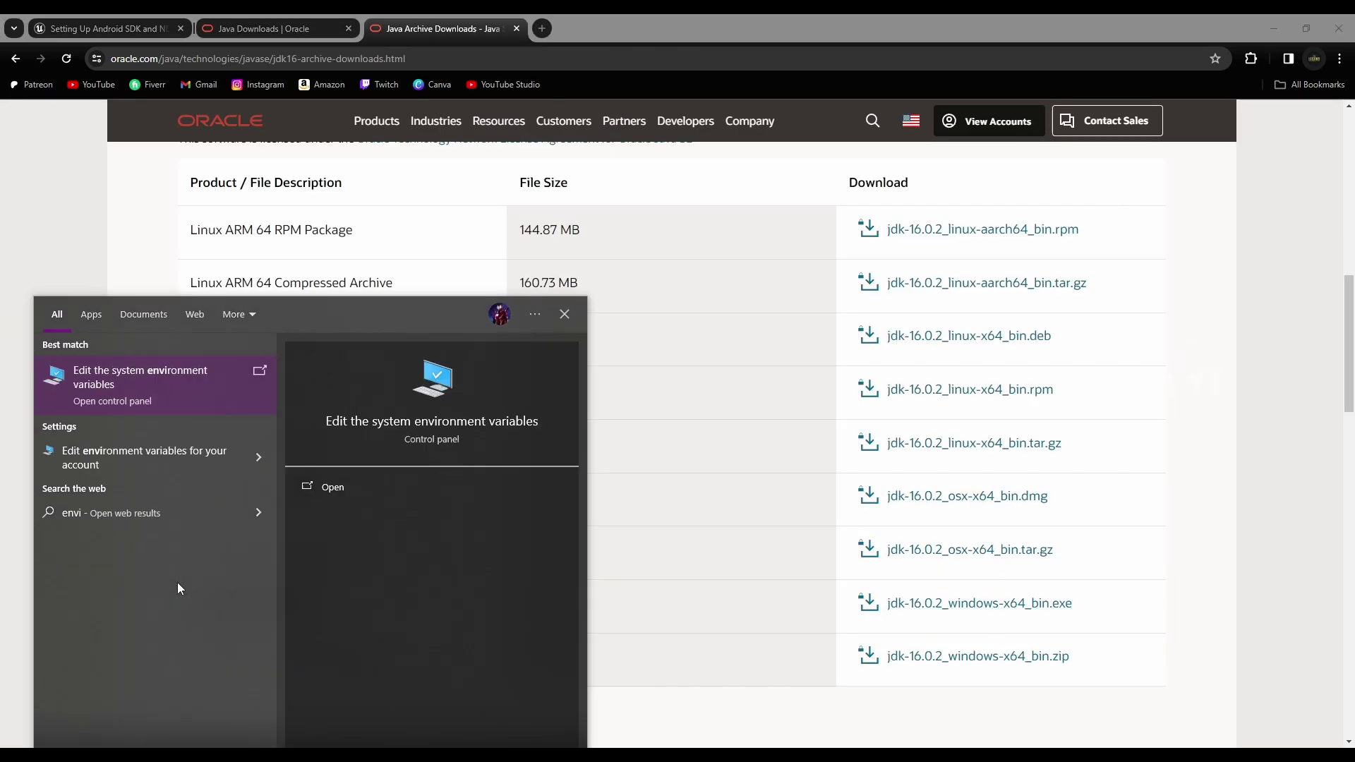
pyautogui.press('Return')
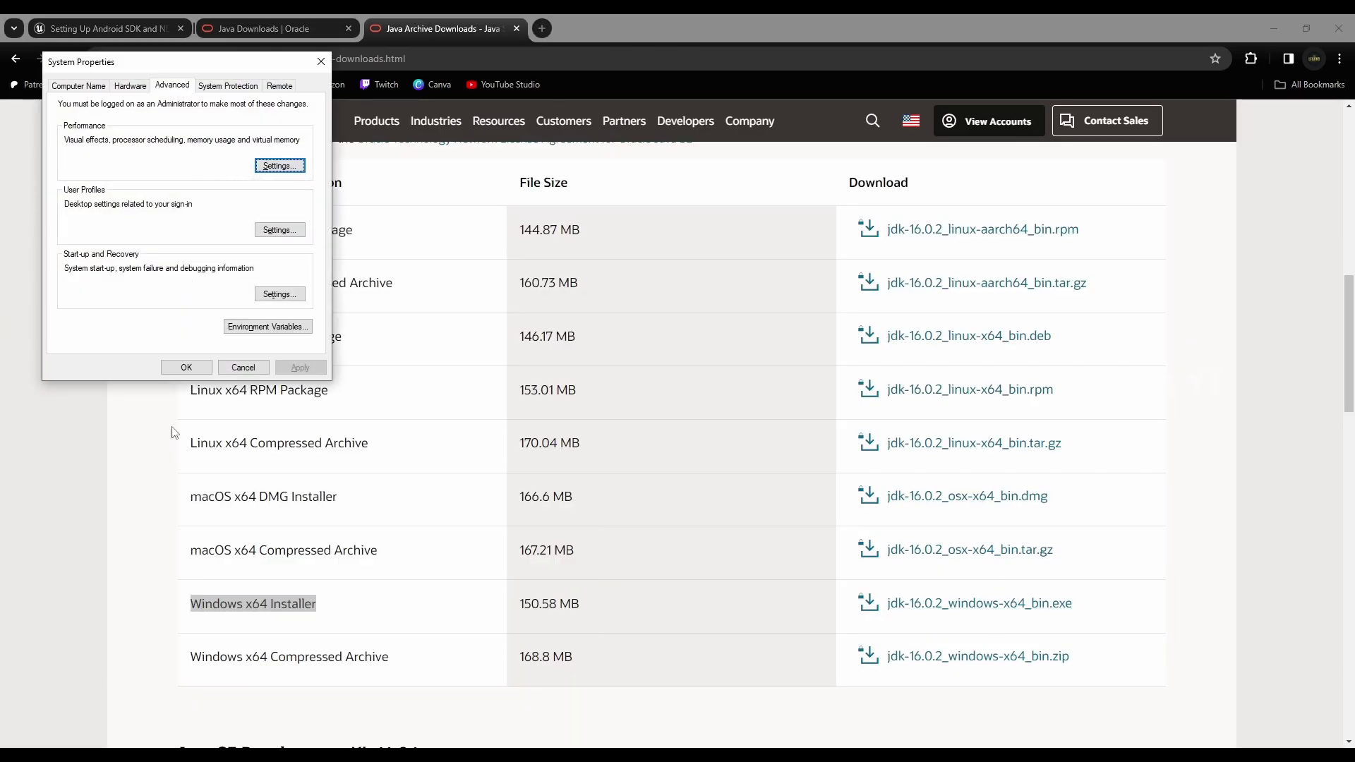
pyautogui.click(261, 327)
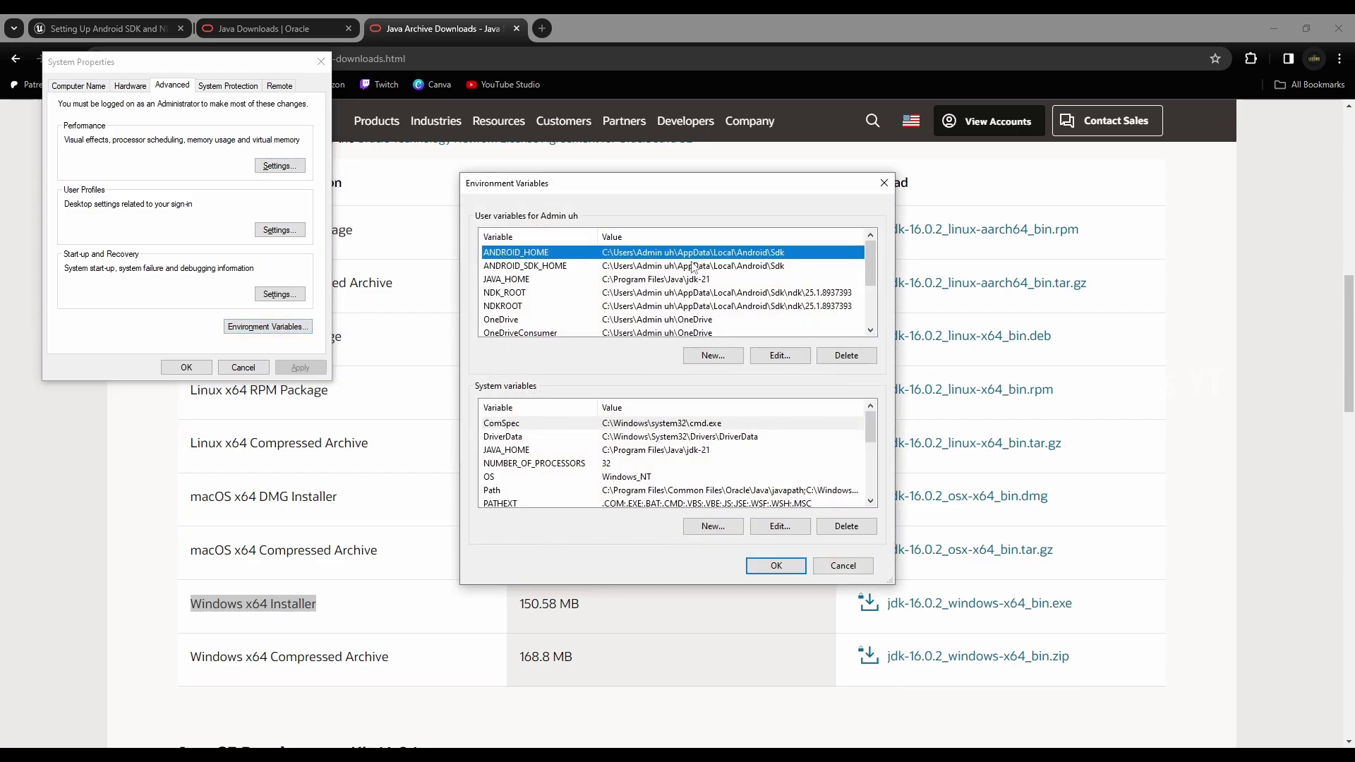
pyautogui.scroll(-2, 813, 454)
pyautogui.scroll(2, 811, 486)
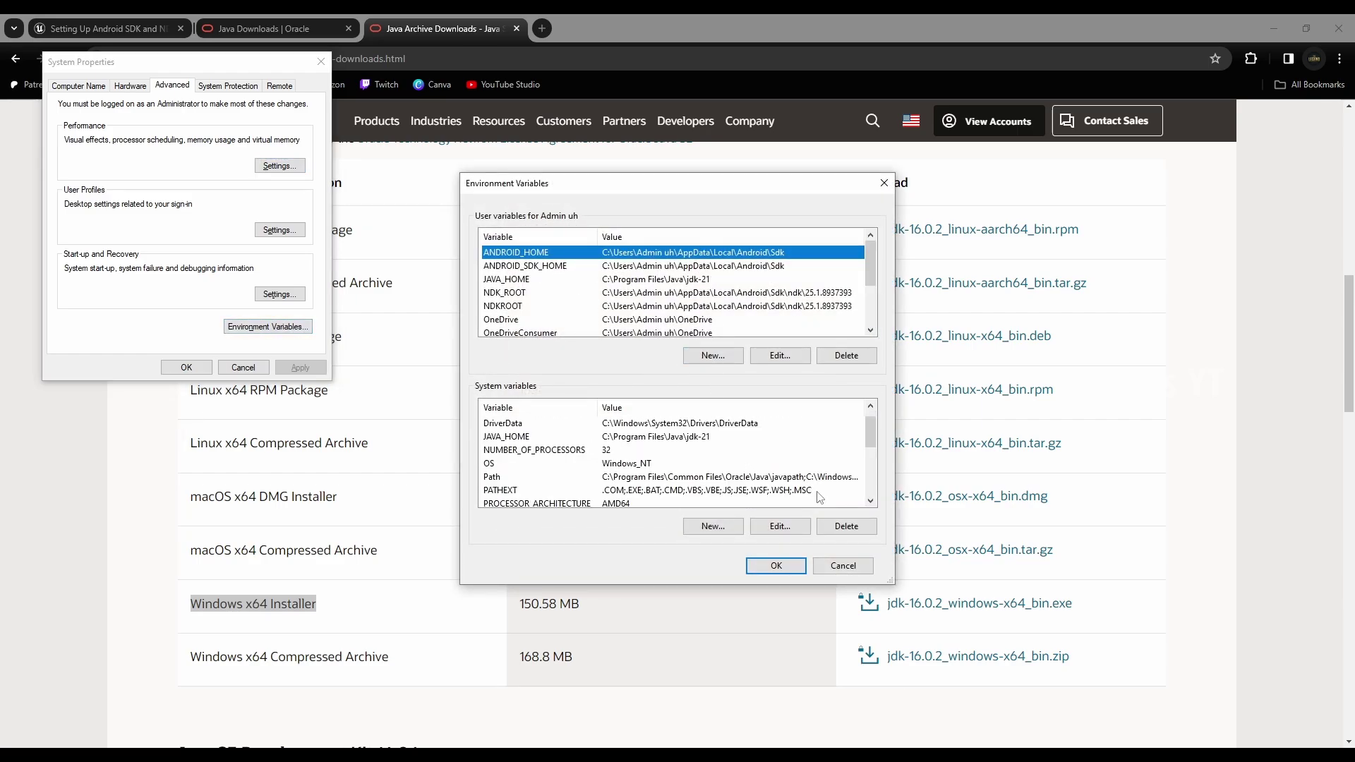
# Close Environment Variables and browse to C:\Program Files\Java in File Explorer
pyautogui.click(884, 183)
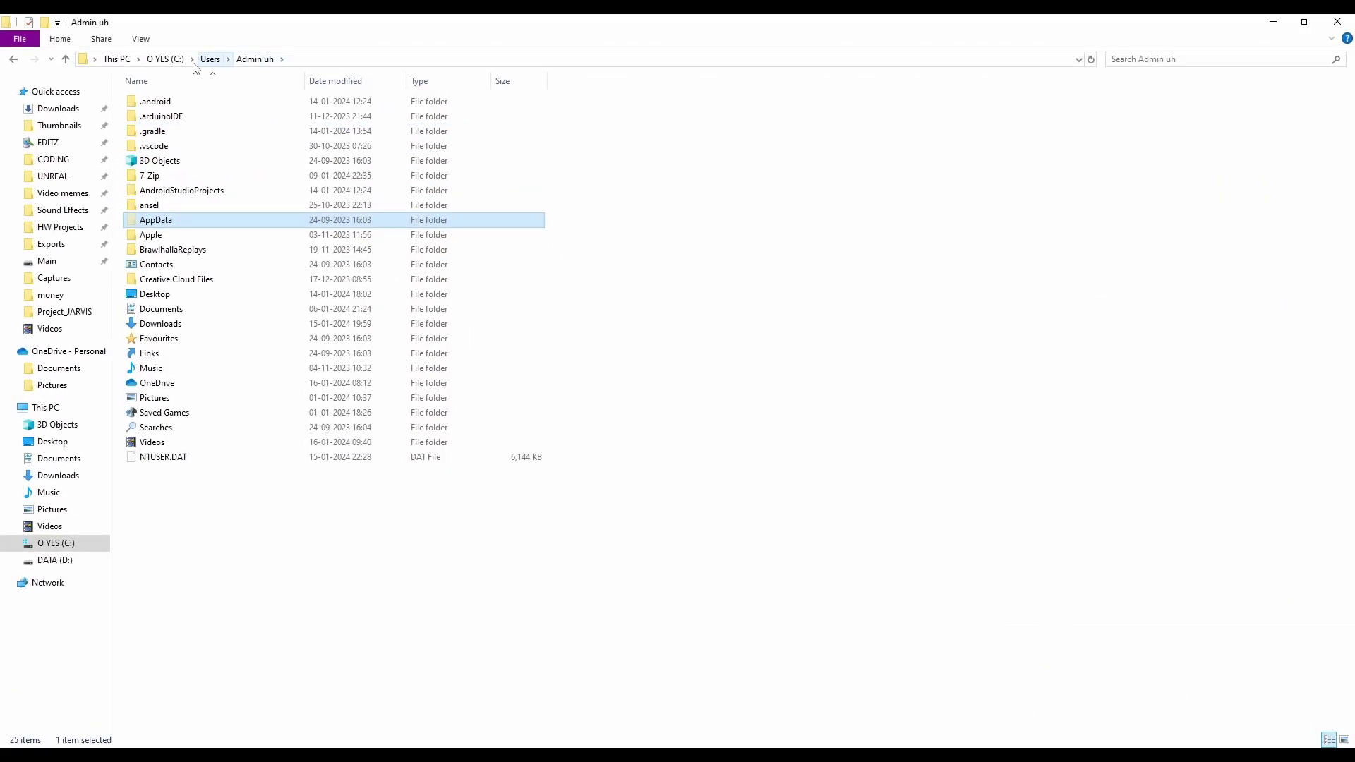
pyautogui.click(165, 58)
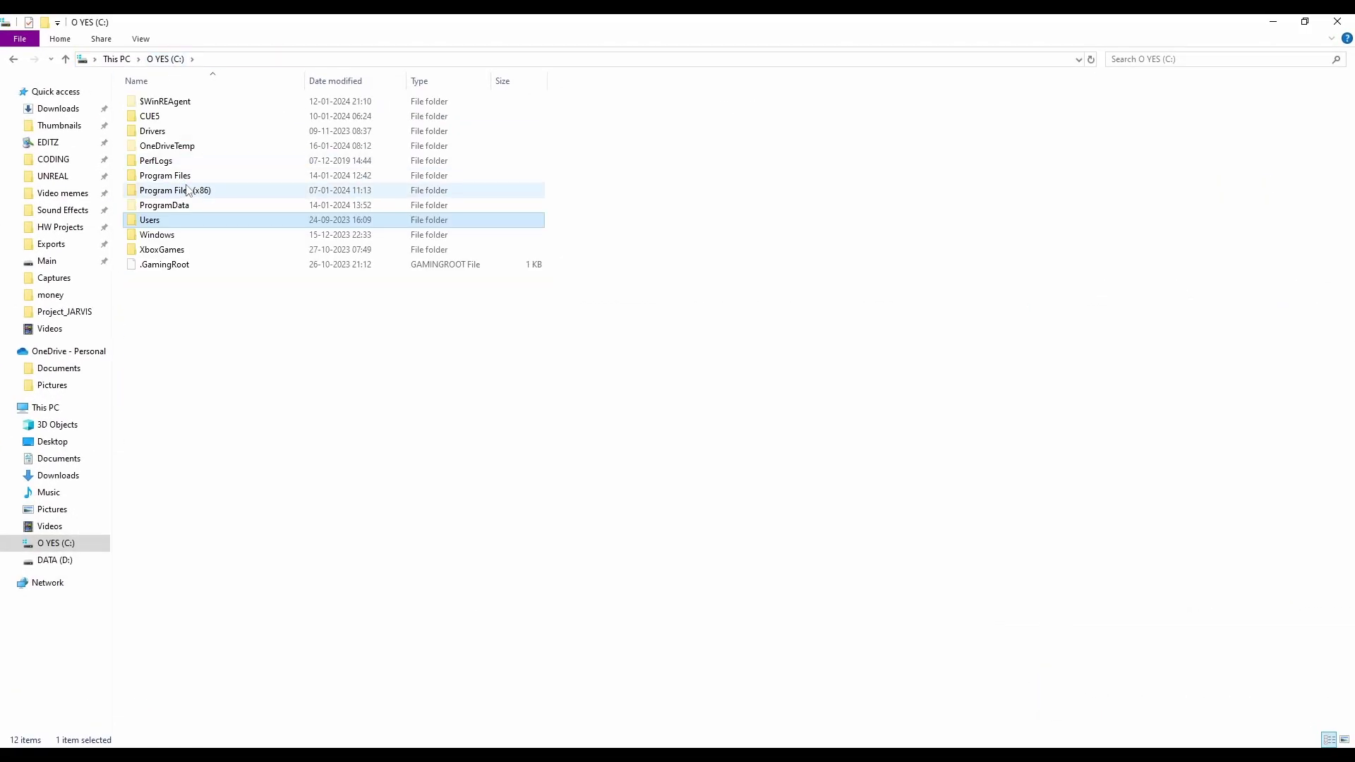
pyautogui.doubleClick(173, 175)
pyautogui.doubleClick(233, 262)
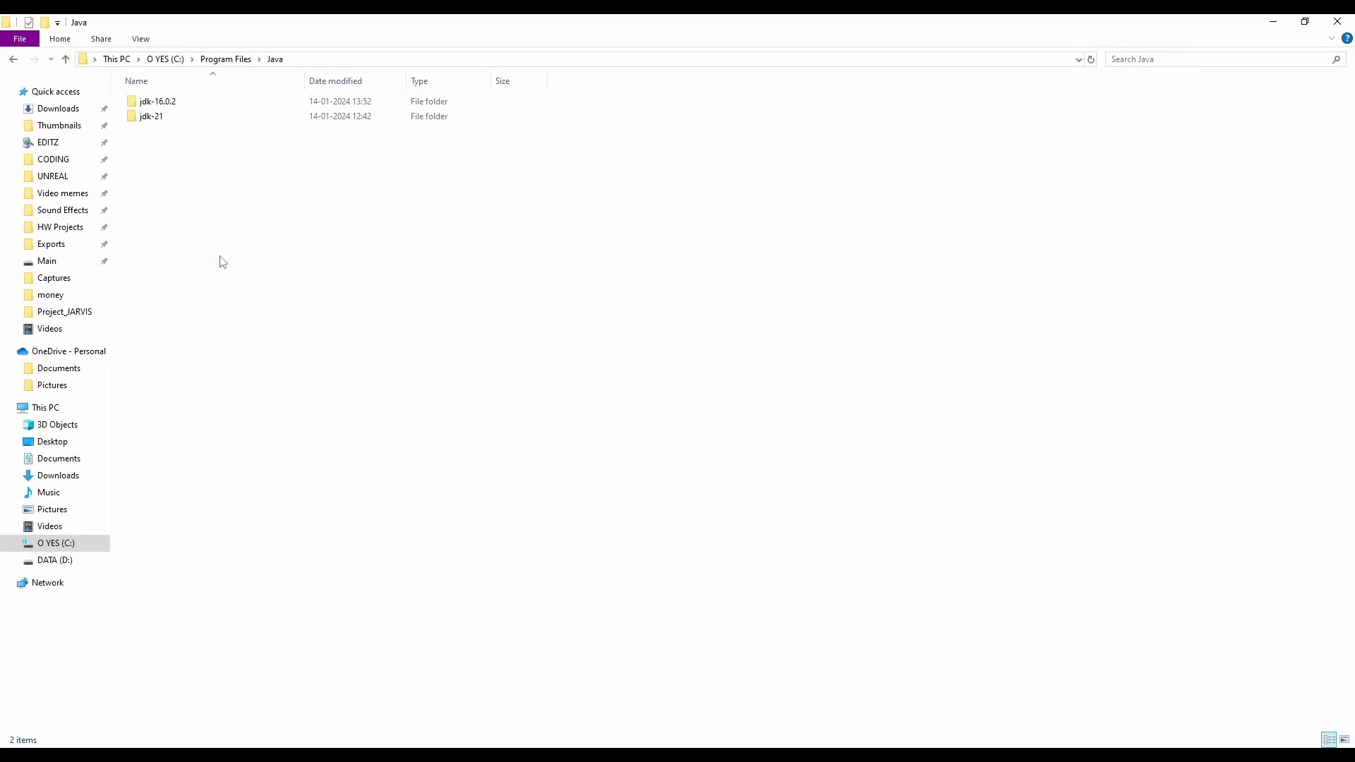
# Open the jdk-16.0.2 folder and select its full path in the address bar
pyautogui.click(163, 119)
pyautogui.press('Up')
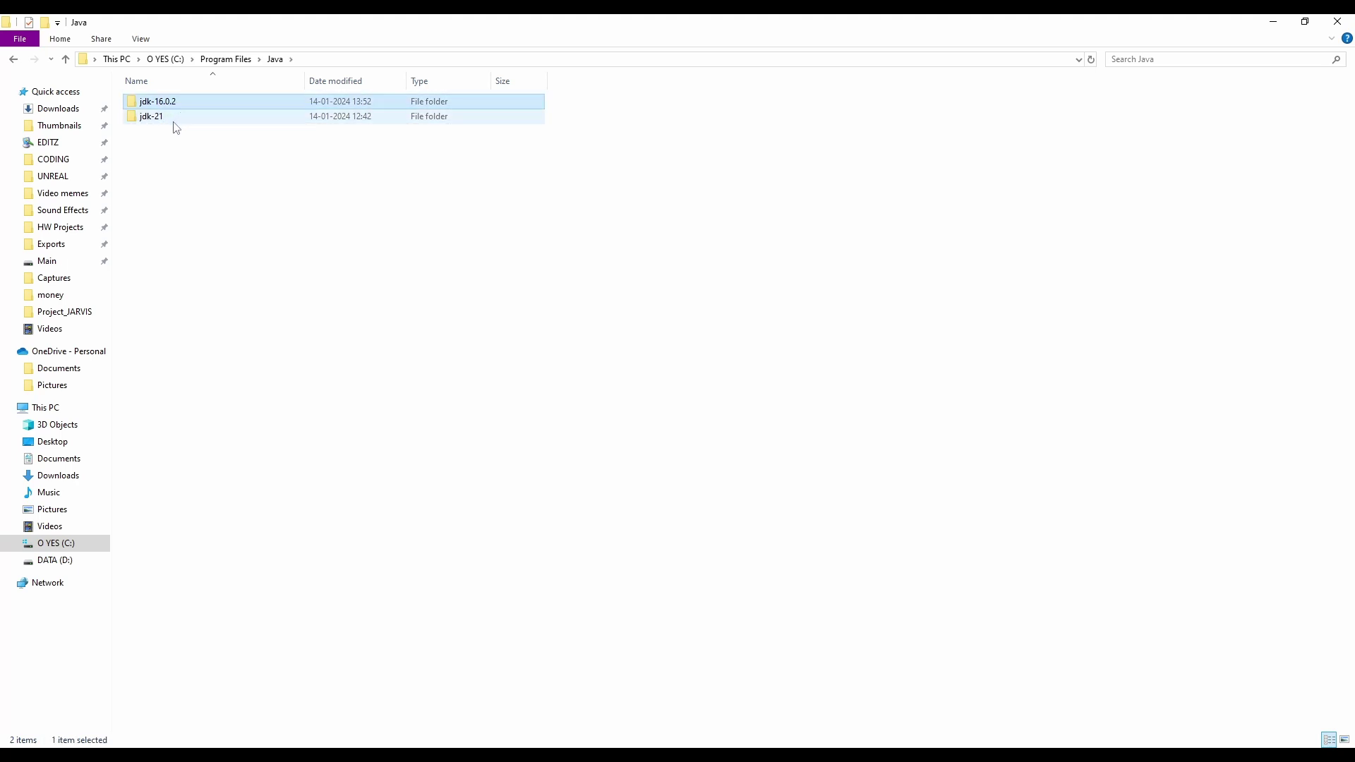
pyautogui.click(177, 119)
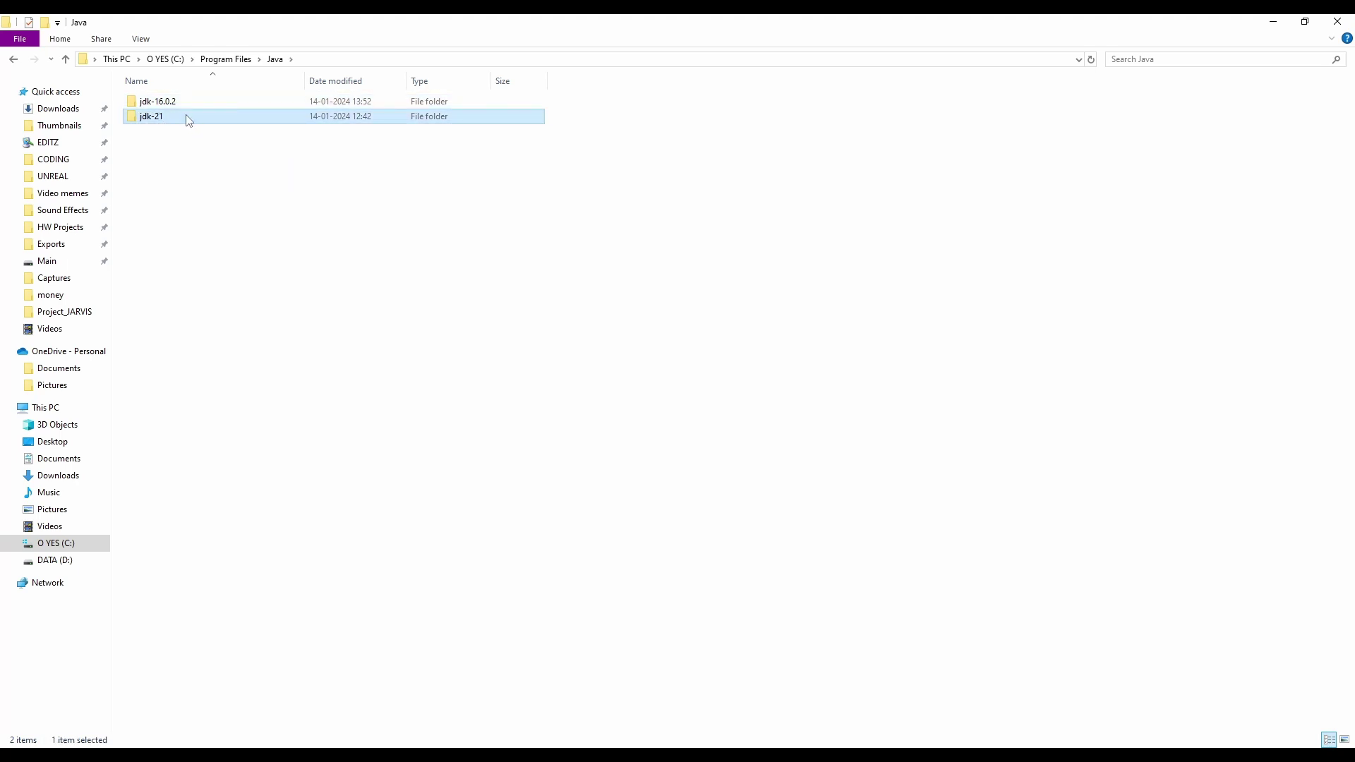
pyautogui.click(167, 139)
pyautogui.click(165, 120)
pyautogui.click(187, 149)
pyautogui.click(184, 119)
pyautogui.keyDown('ctrl'); pyautogui.click(188, 117); pyautogui.keyUp('ctrl')
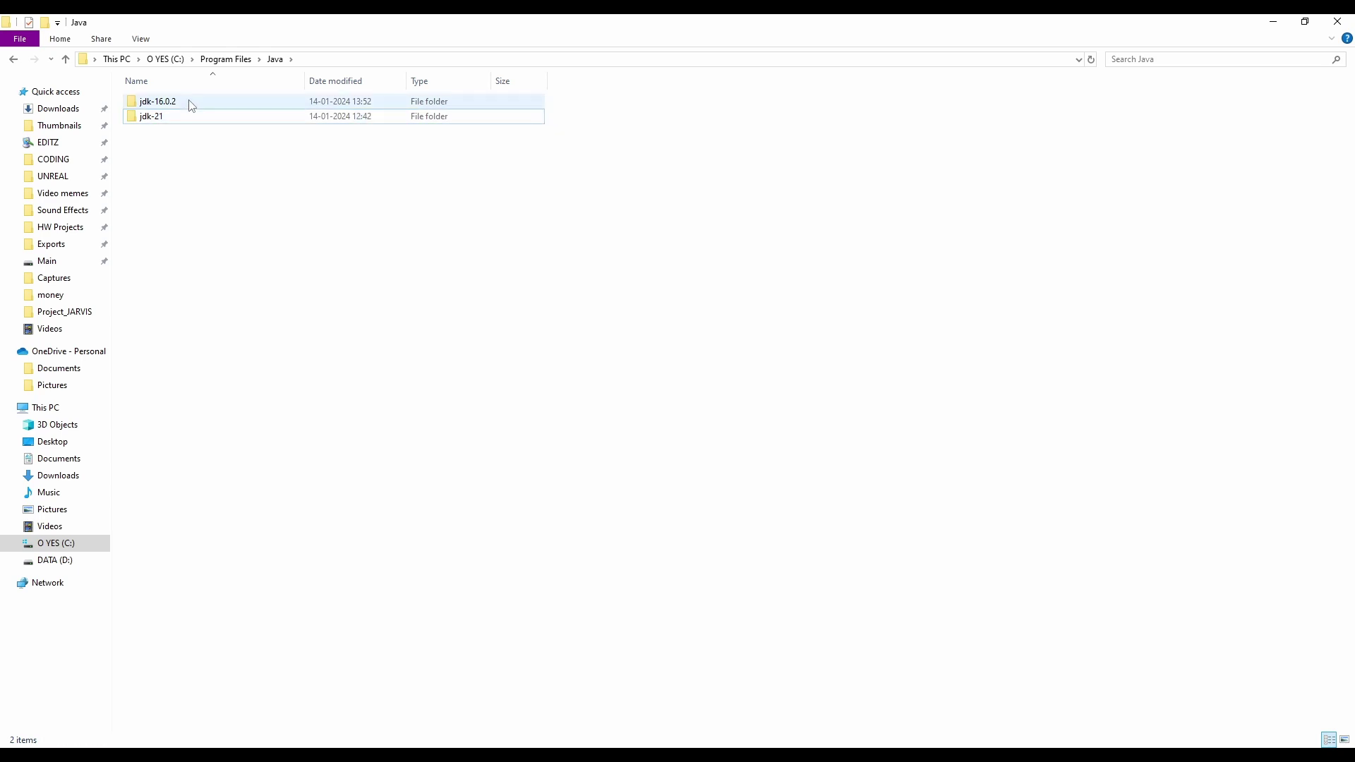
pyautogui.doubleClick(190, 105)
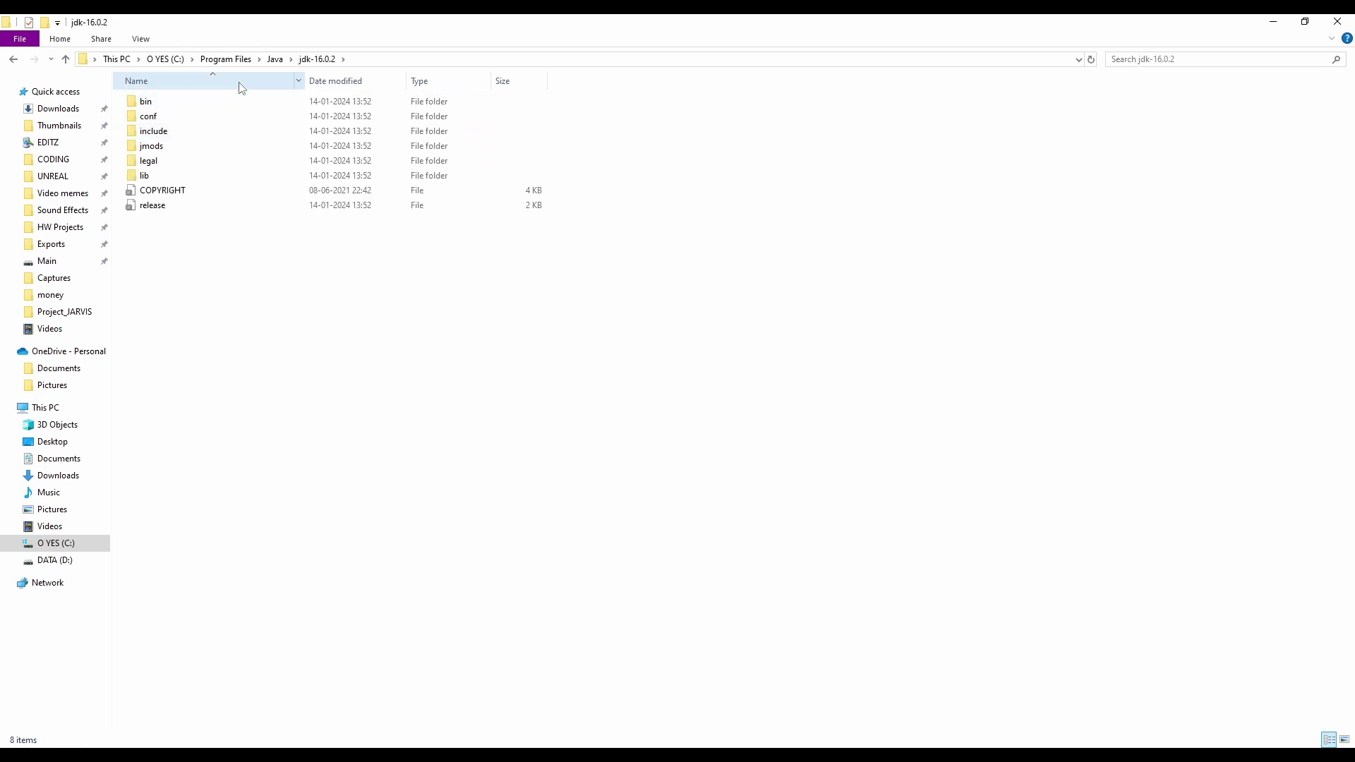
pyautogui.click(395, 60)
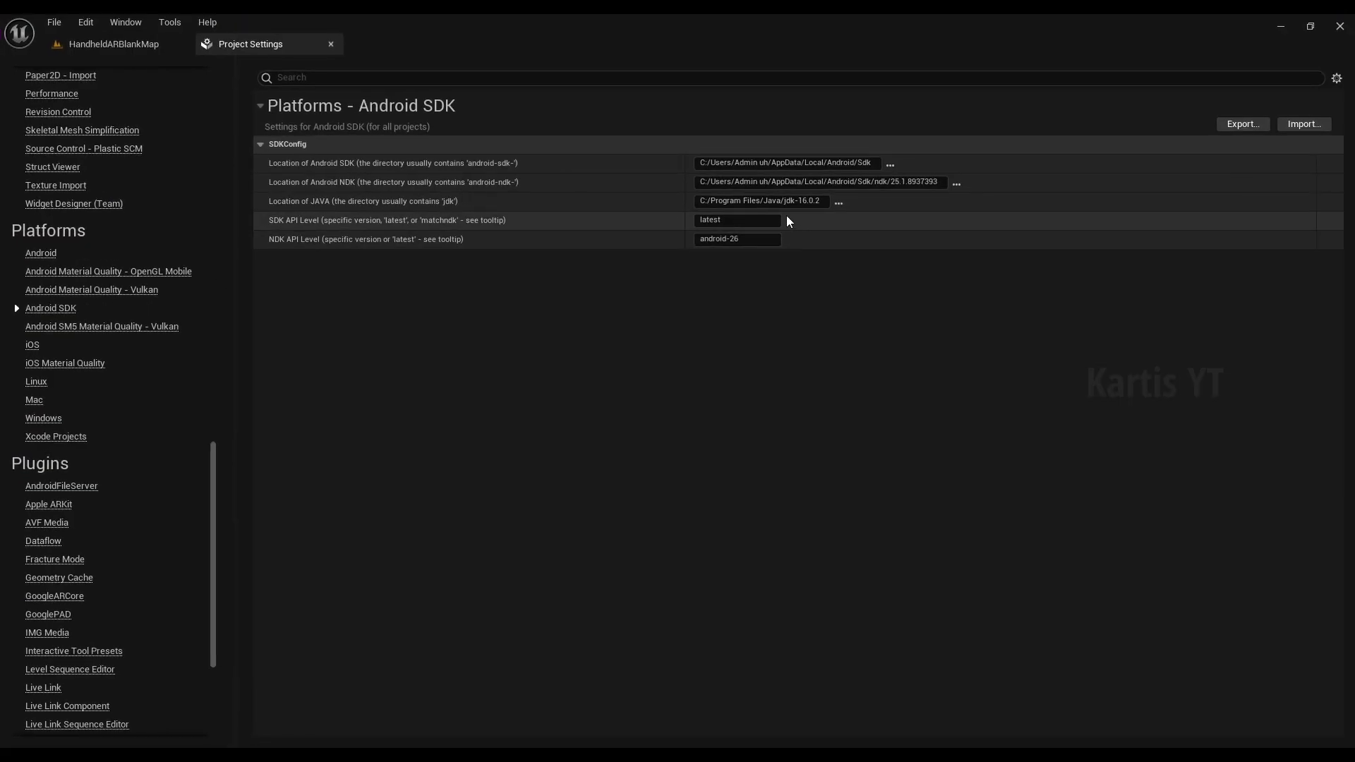
# Keep the Java location, then set Windows default RHI to Default and compiler to Visual Studio 2019
pyautogui.click(818, 201)
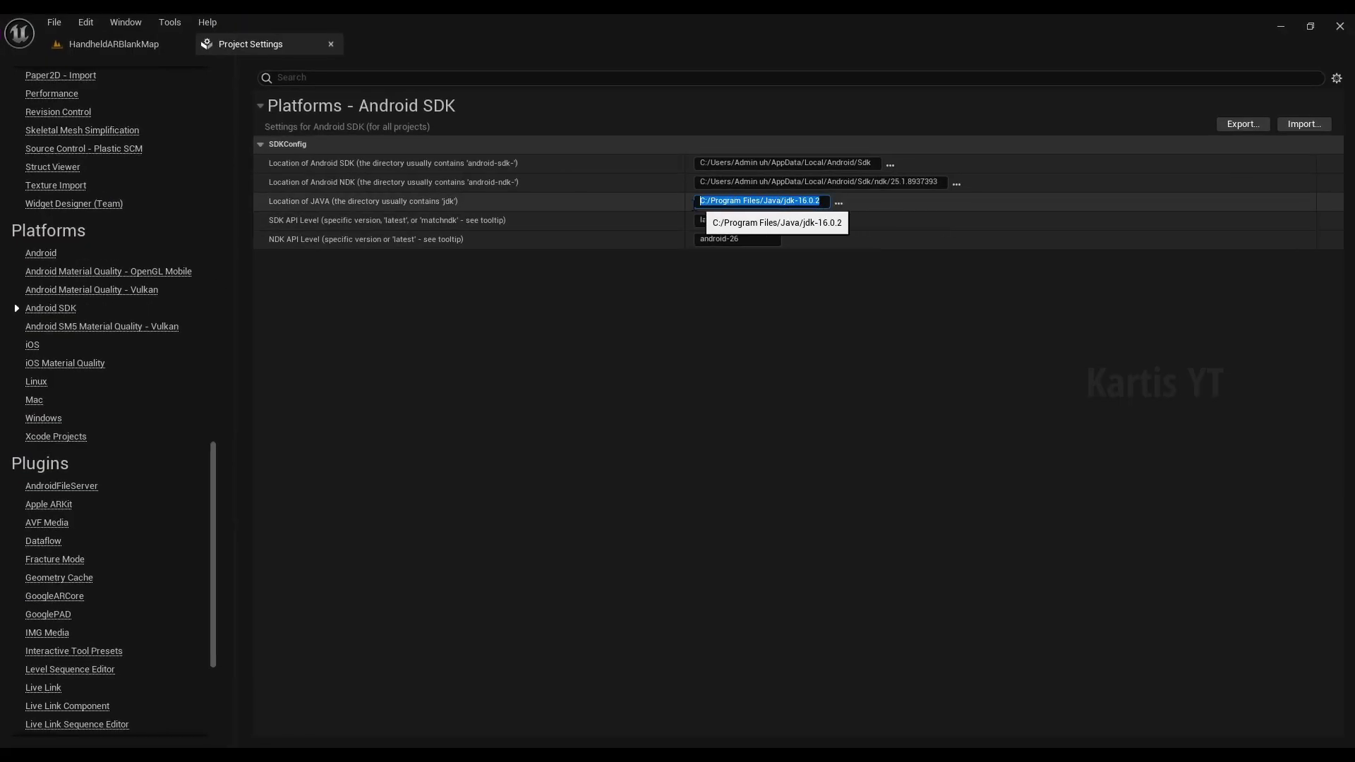
pyautogui.click(752, 321)
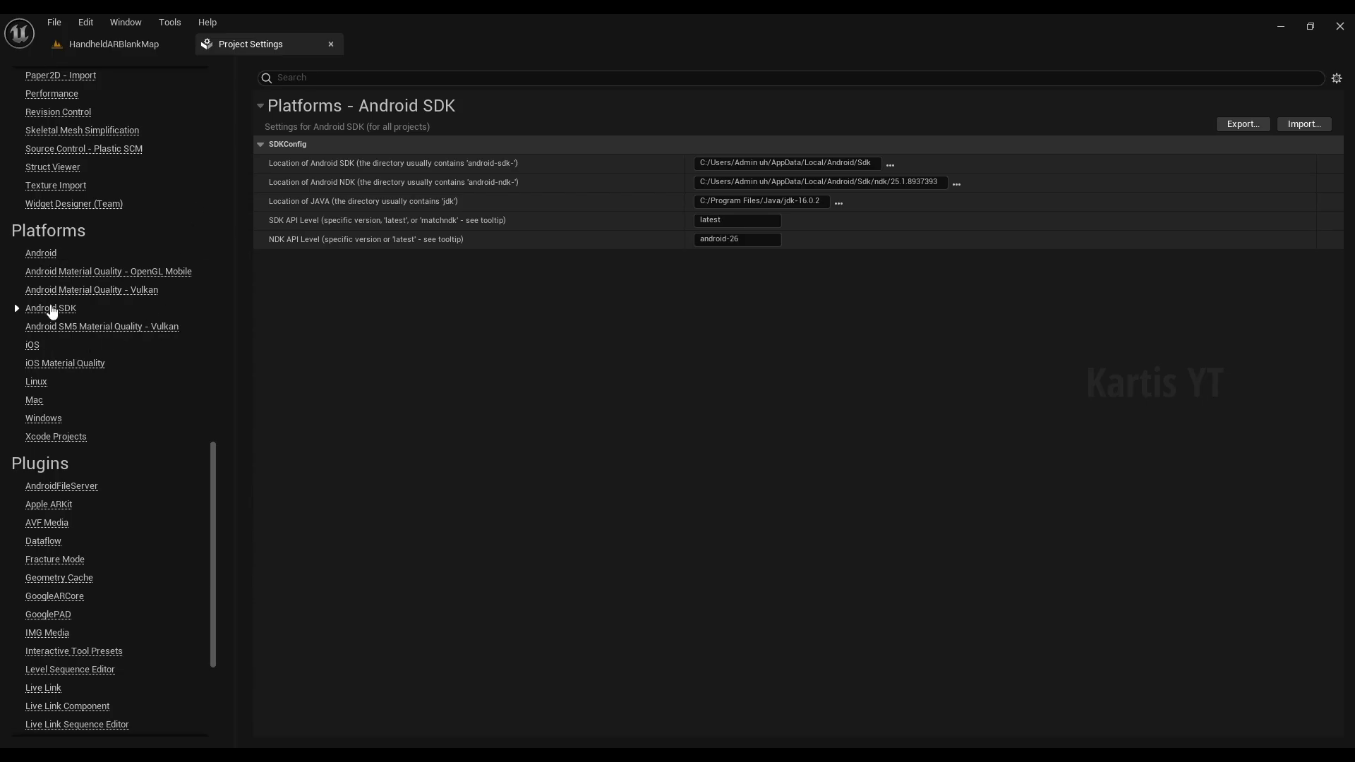
pyautogui.click(43, 422)
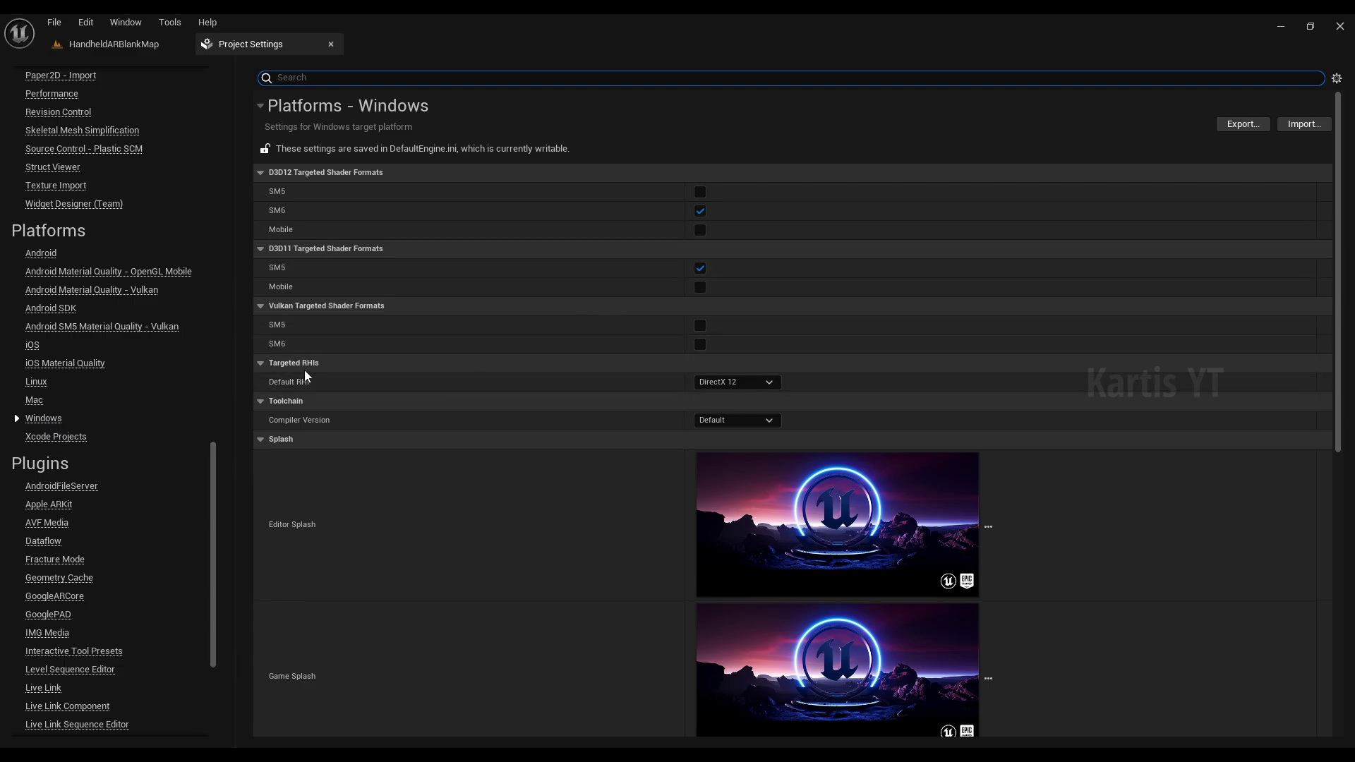
pyautogui.click(732, 387)
pyautogui.click(737, 404)
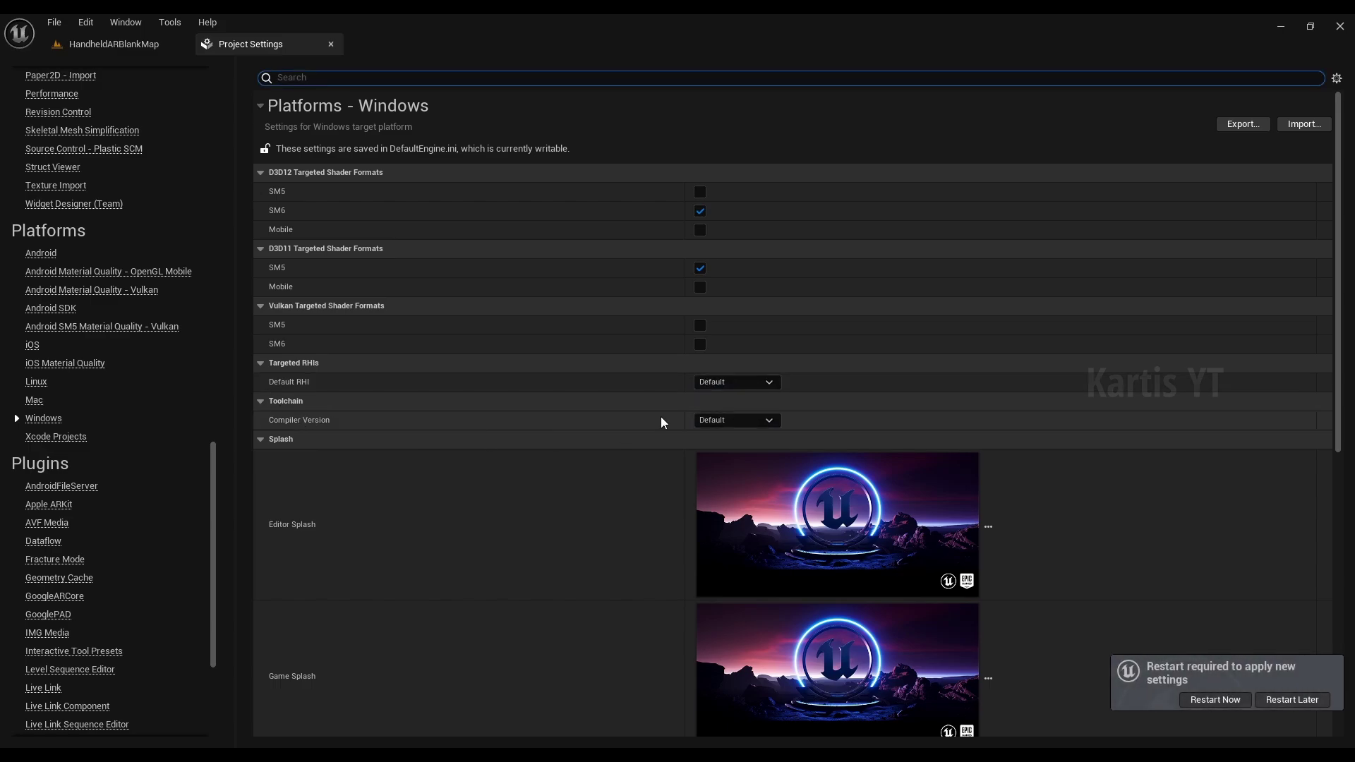
pyautogui.click(736, 421)
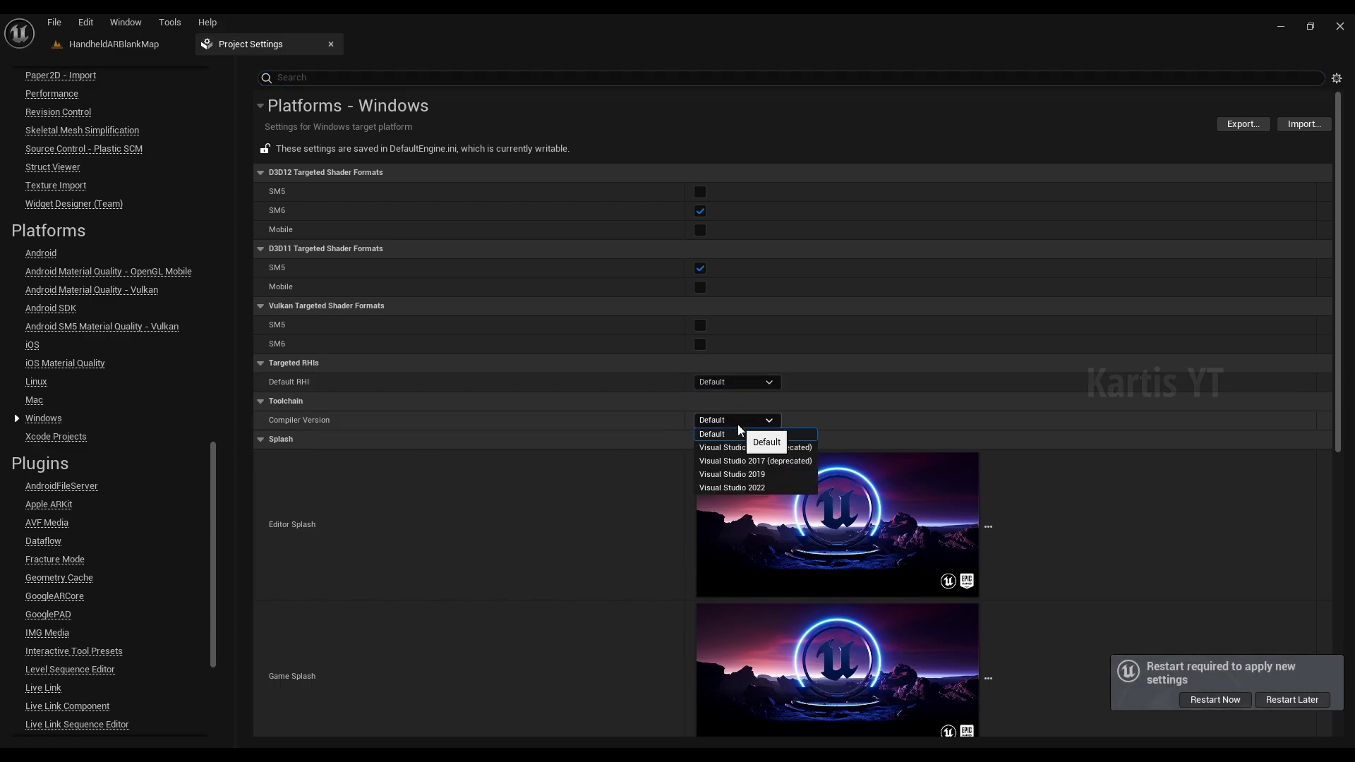
pyautogui.click(782, 472)
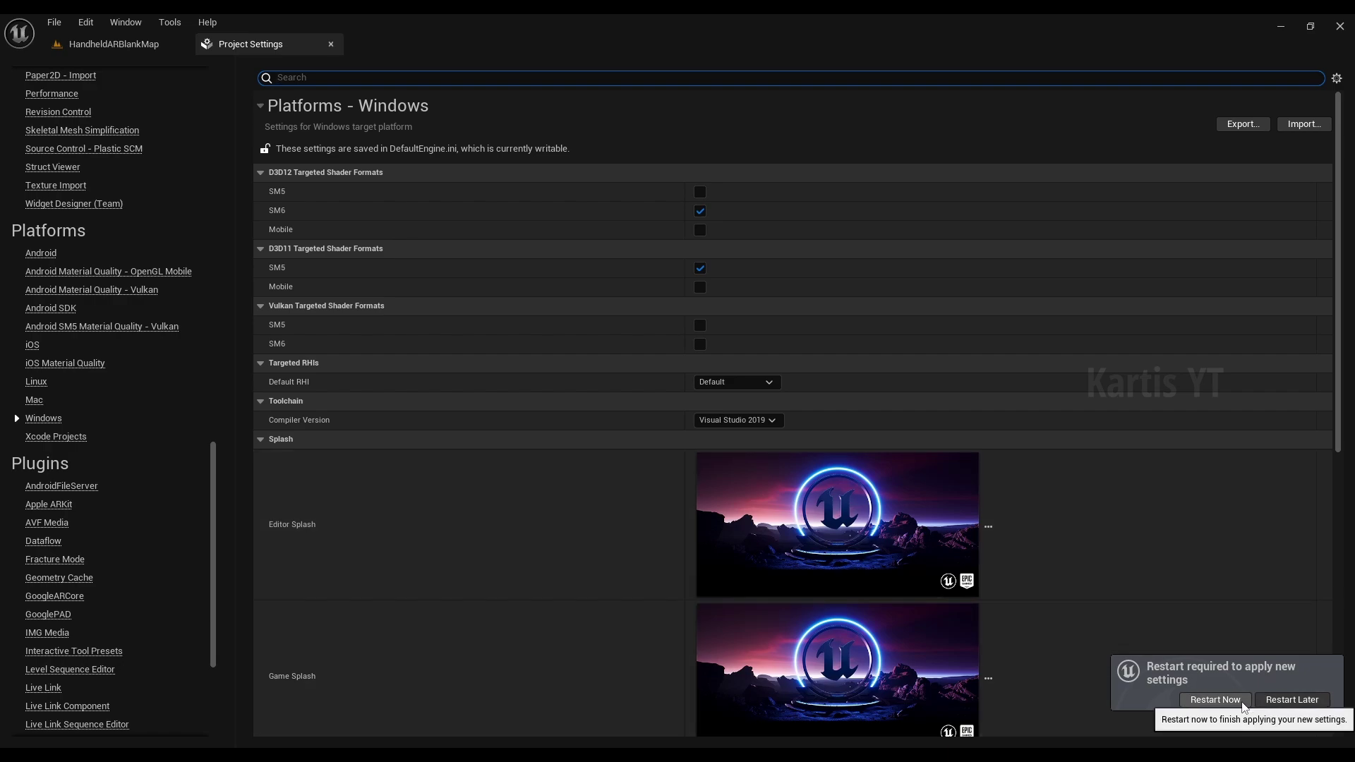
# Restart the editor, update the out-of-date project file, and close Project Settings
pyautogui.click(1242, 704)
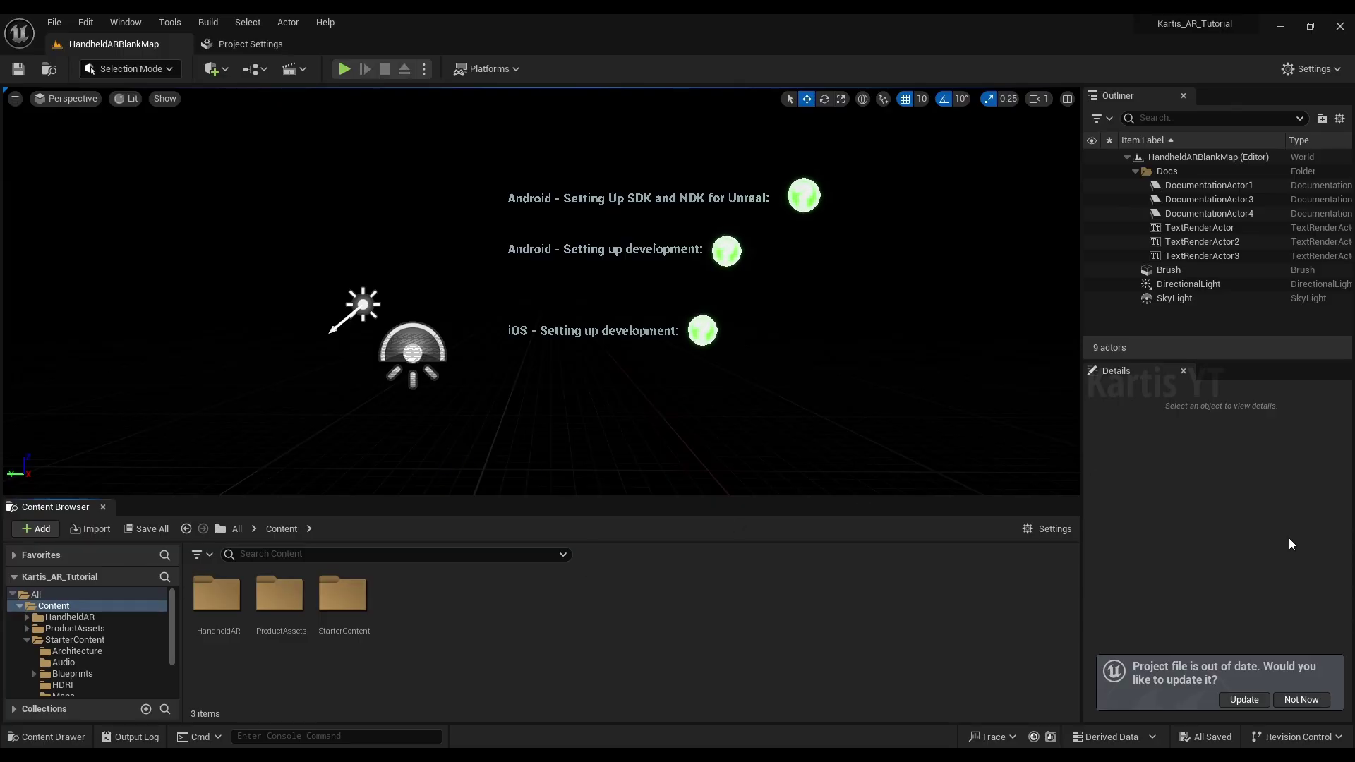
pyautogui.click(1243, 699)
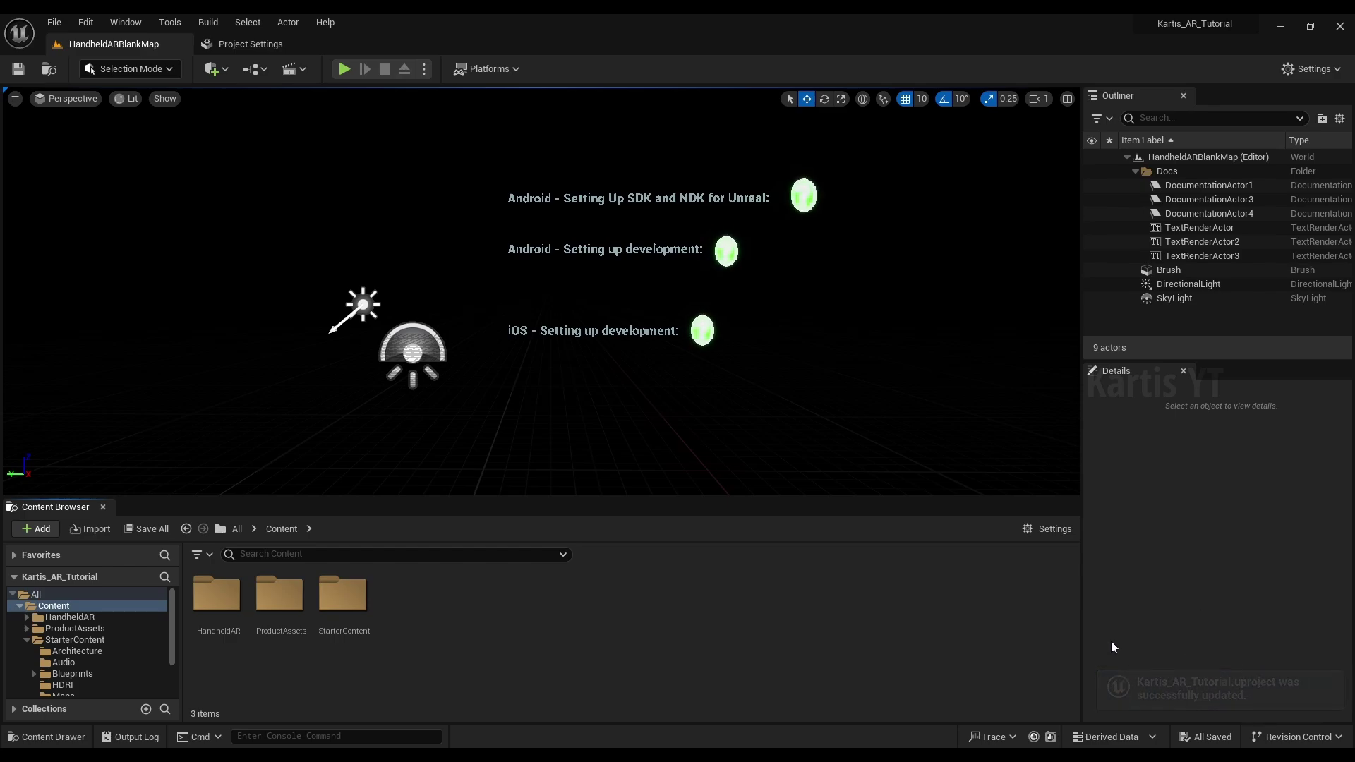
pyautogui.click(279, 44)
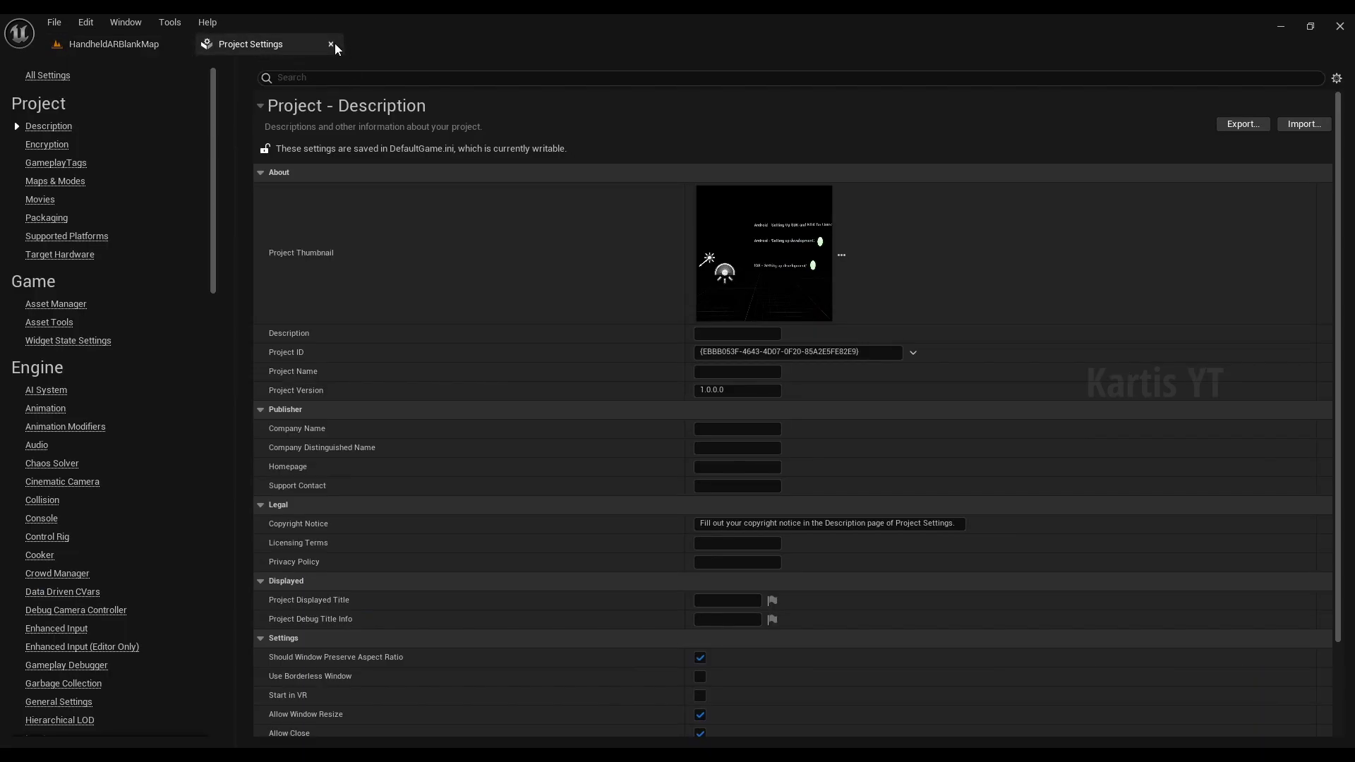
pyautogui.click(331, 44)
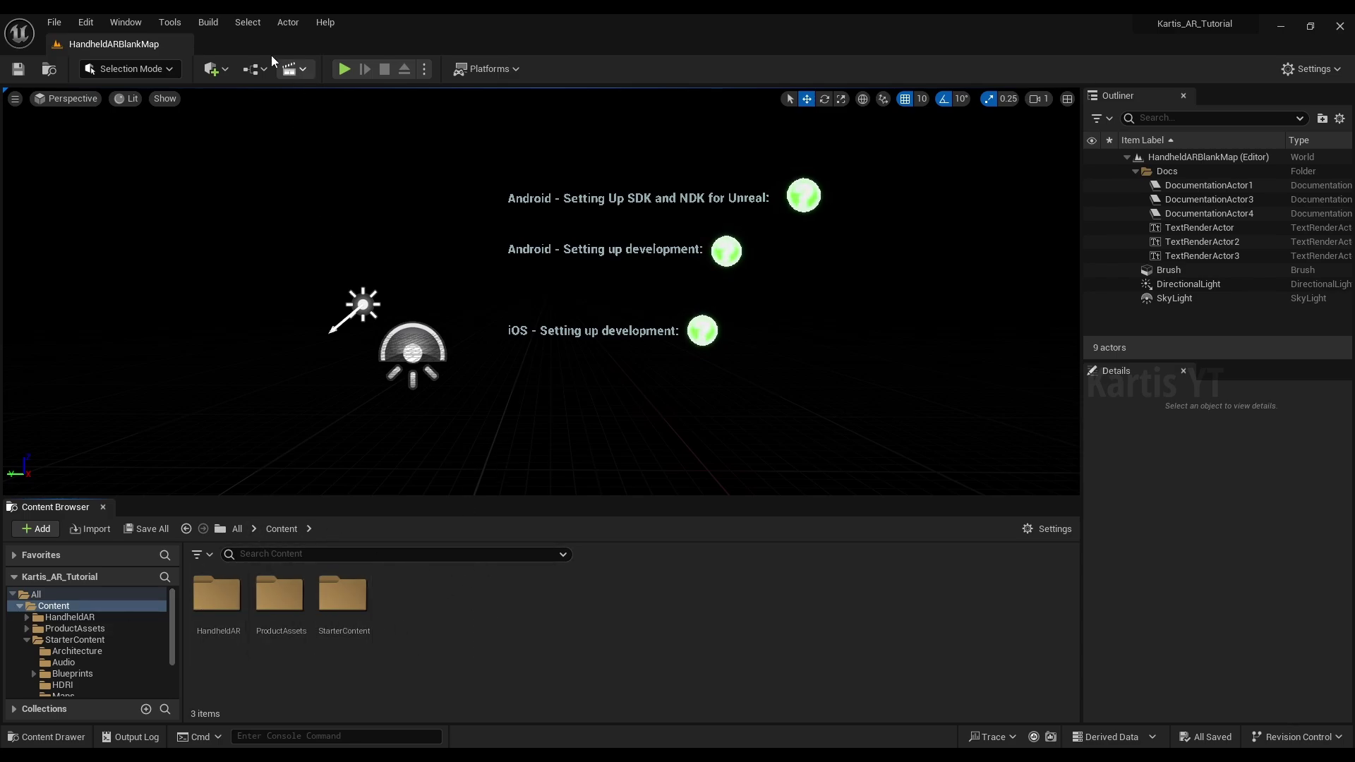
# Package for Android (ASTC) into the Kartis_AR_Tutorial folder and show the output log
pyautogui.click(501, 71)
pyautogui.moveTo(516, 157)
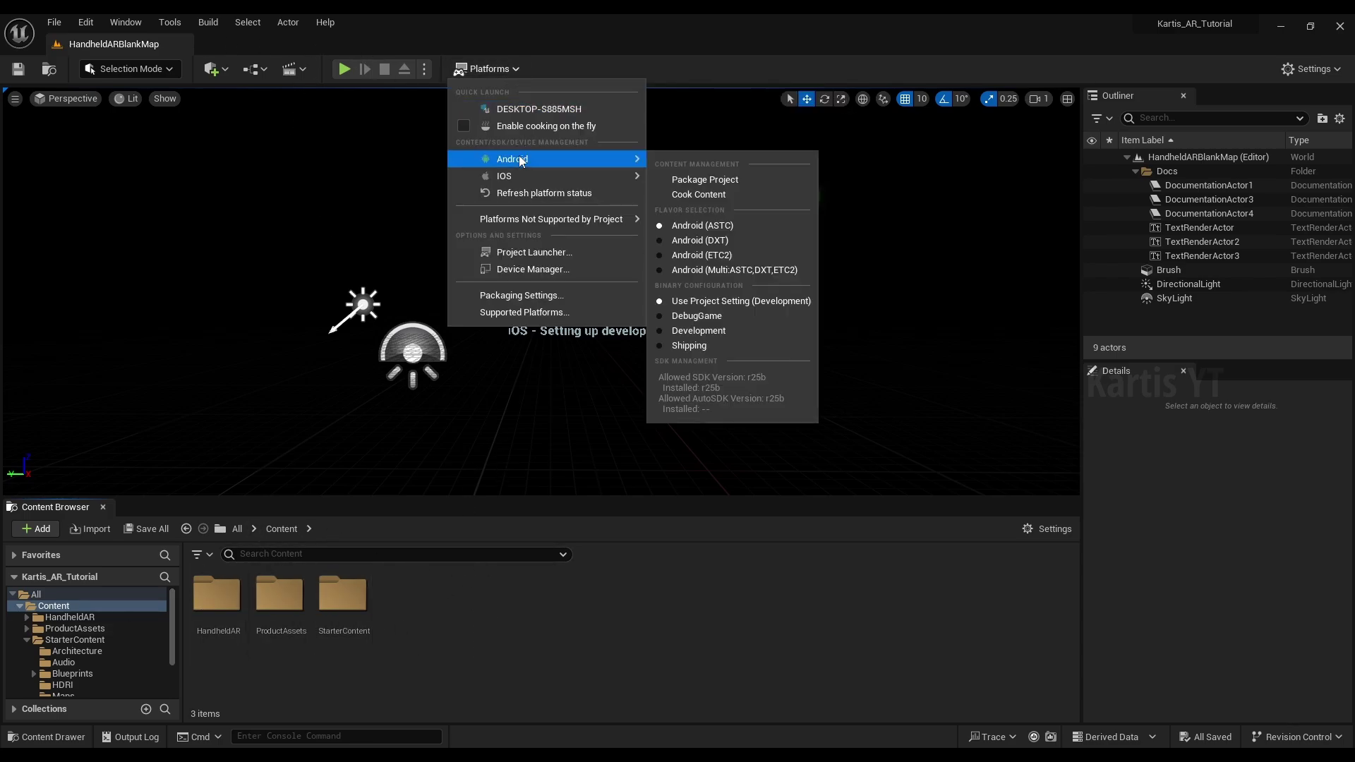
pyautogui.click(726, 179)
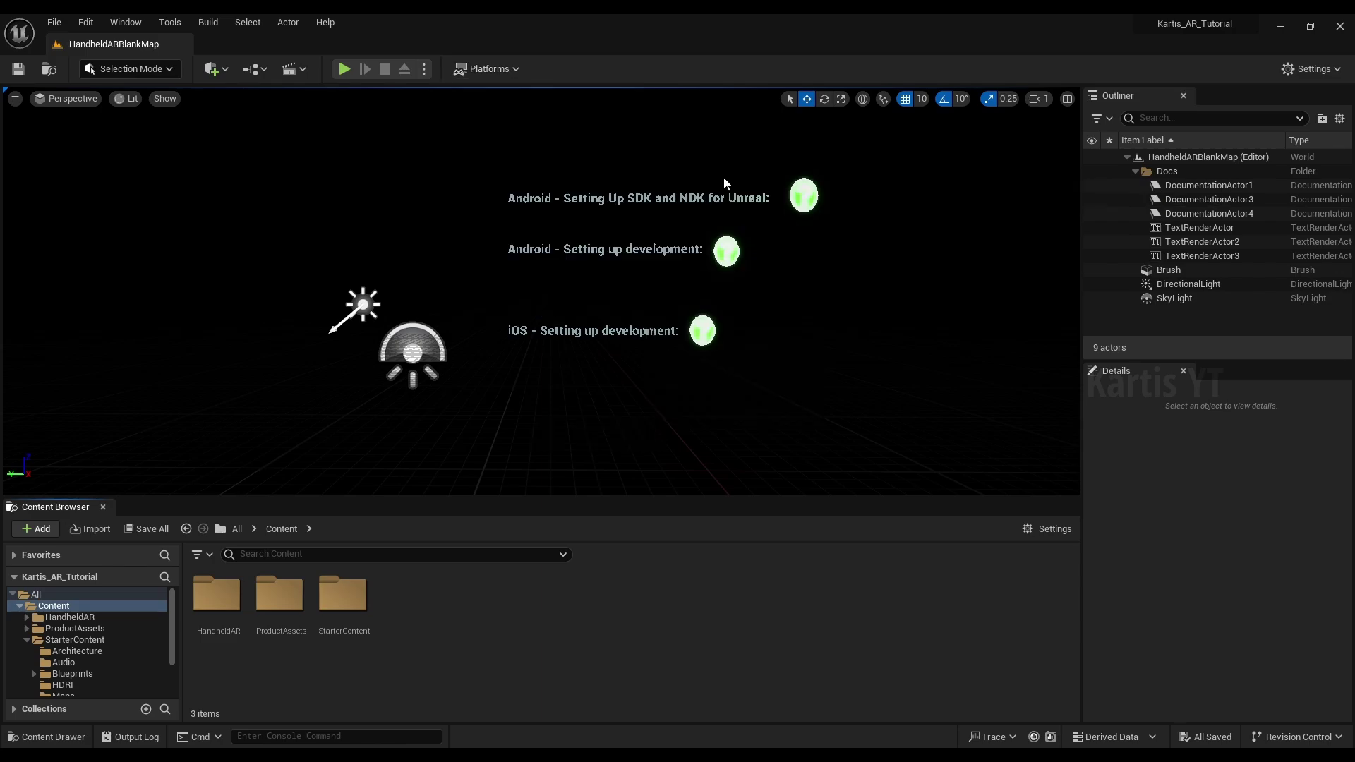
pyautogui.click(357, 48)
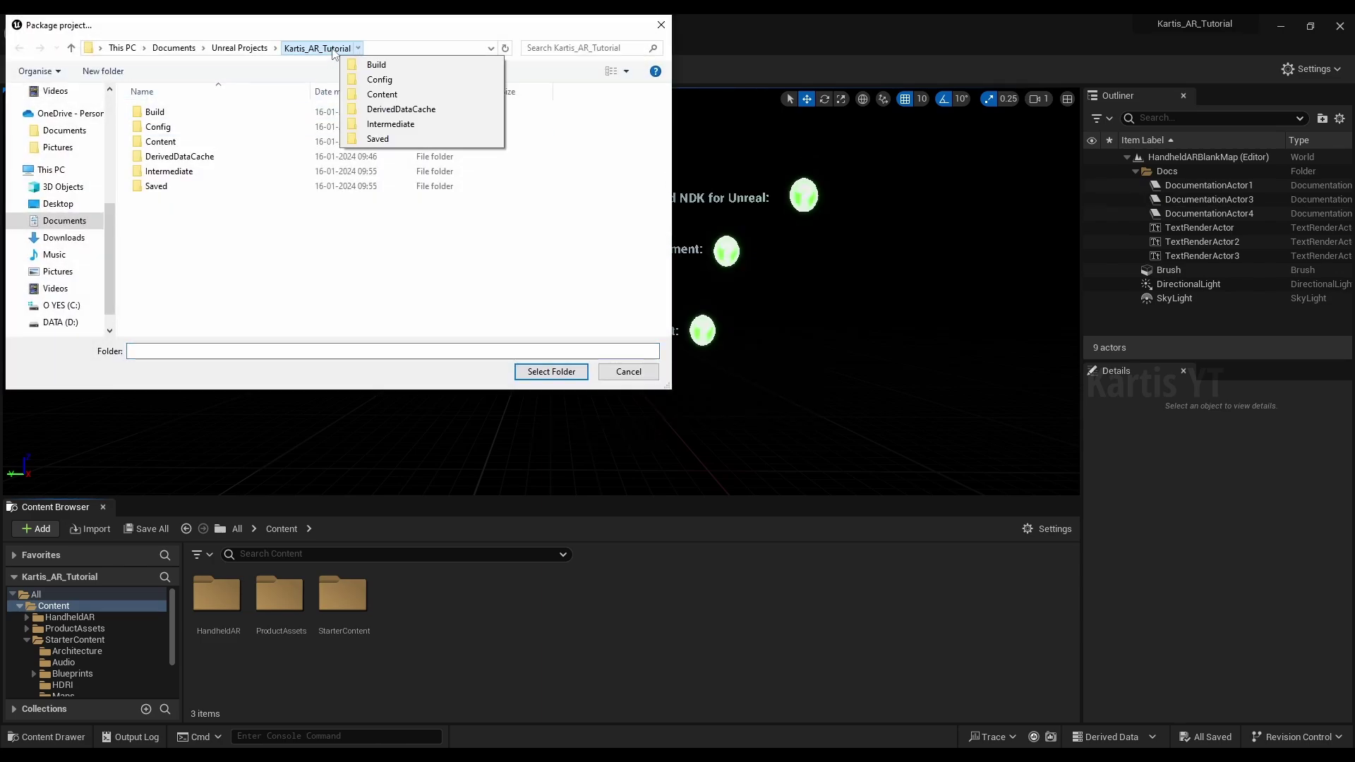
pyautogui.click(333, 49)
pyautogui.click(333, 50)
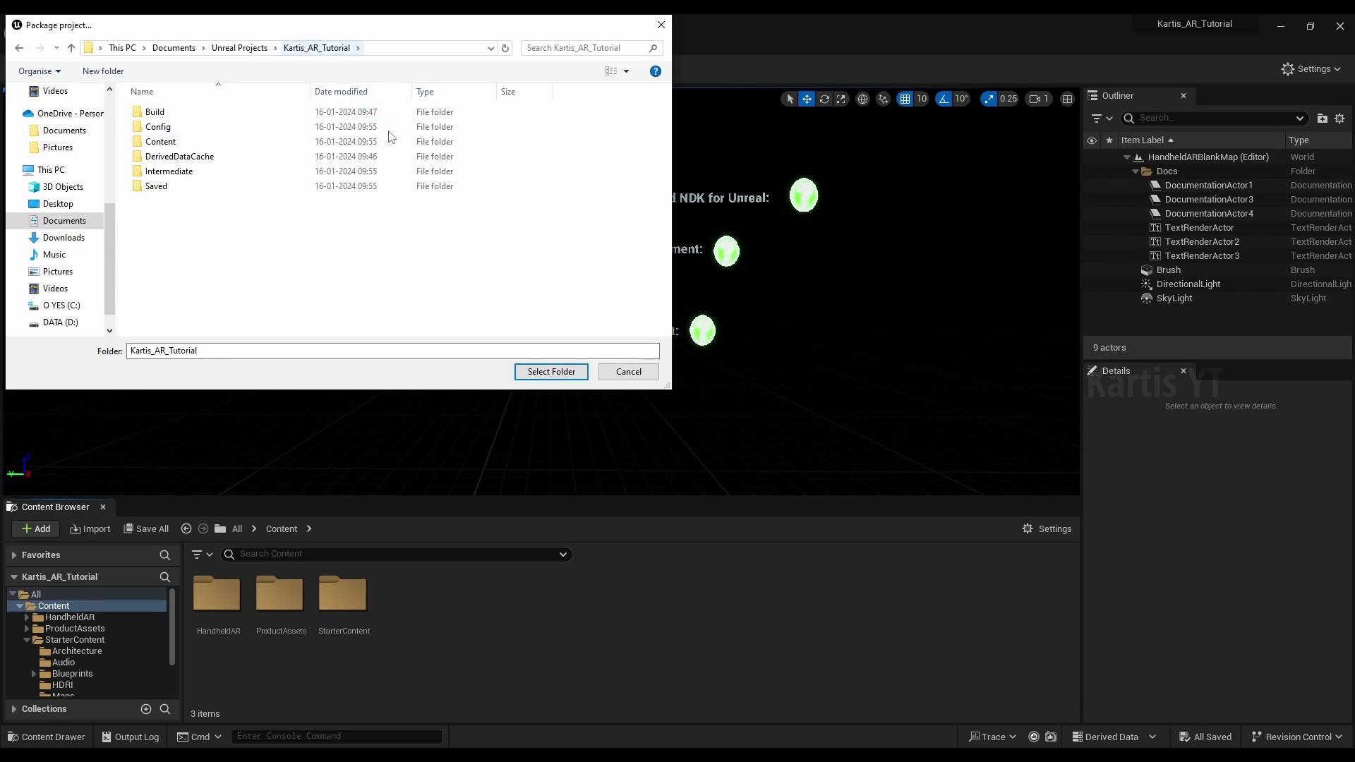
pyautogui.click(242, 47)
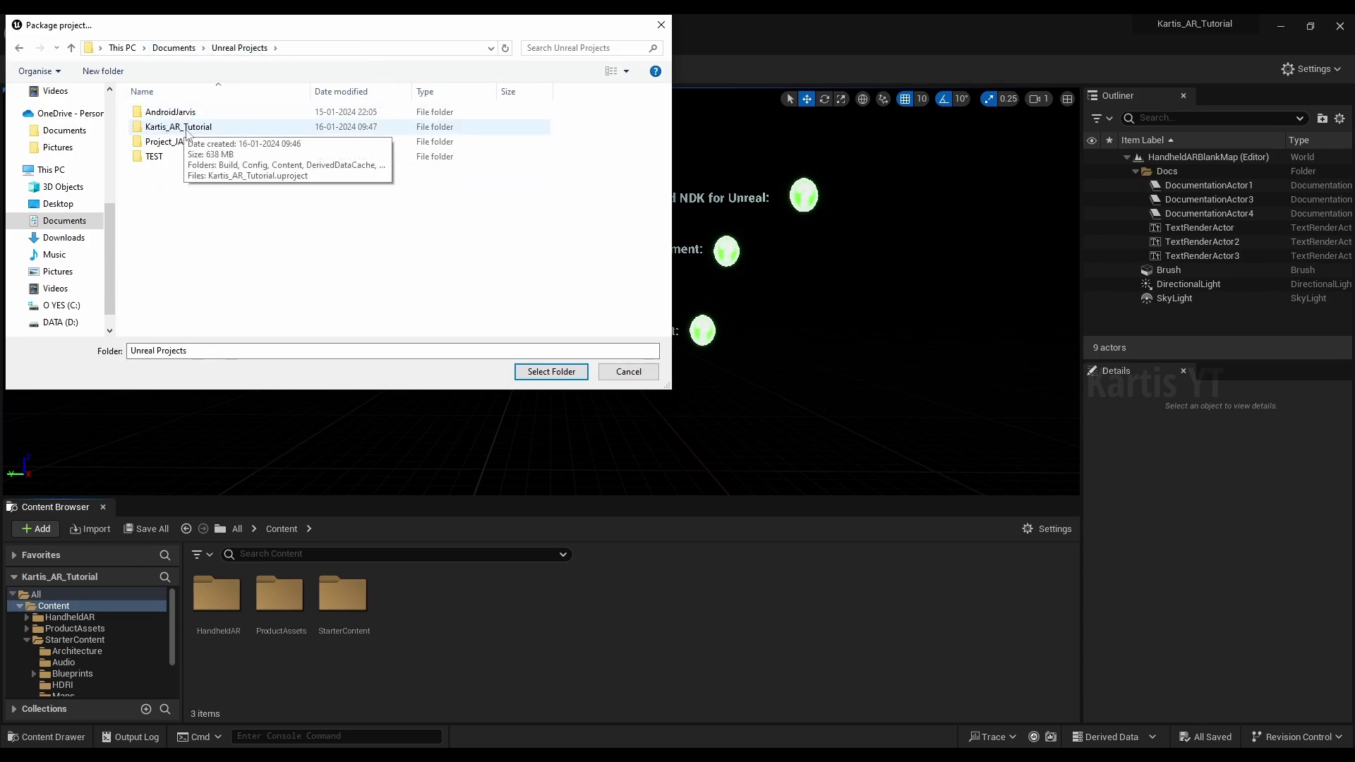
pyautogui.click(189, 129)
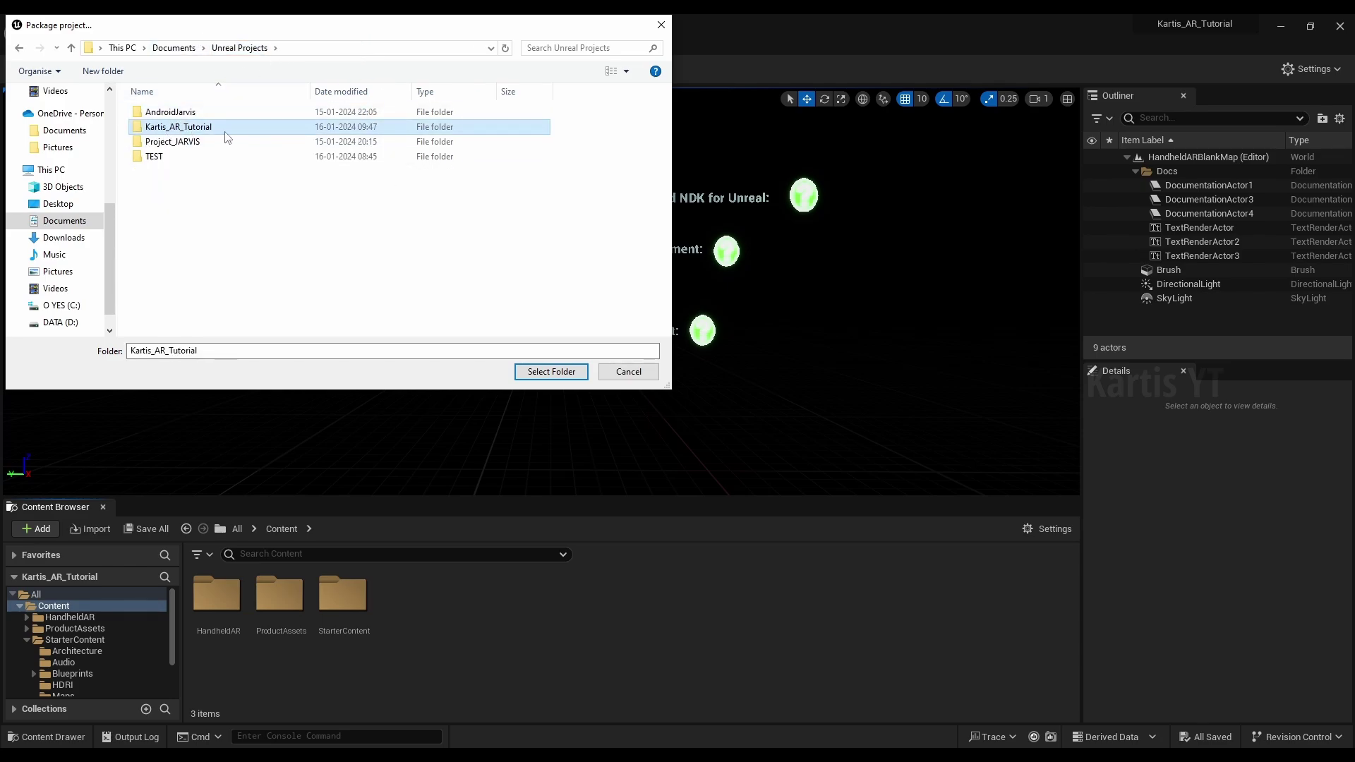
pyautogui.click(551, 371)
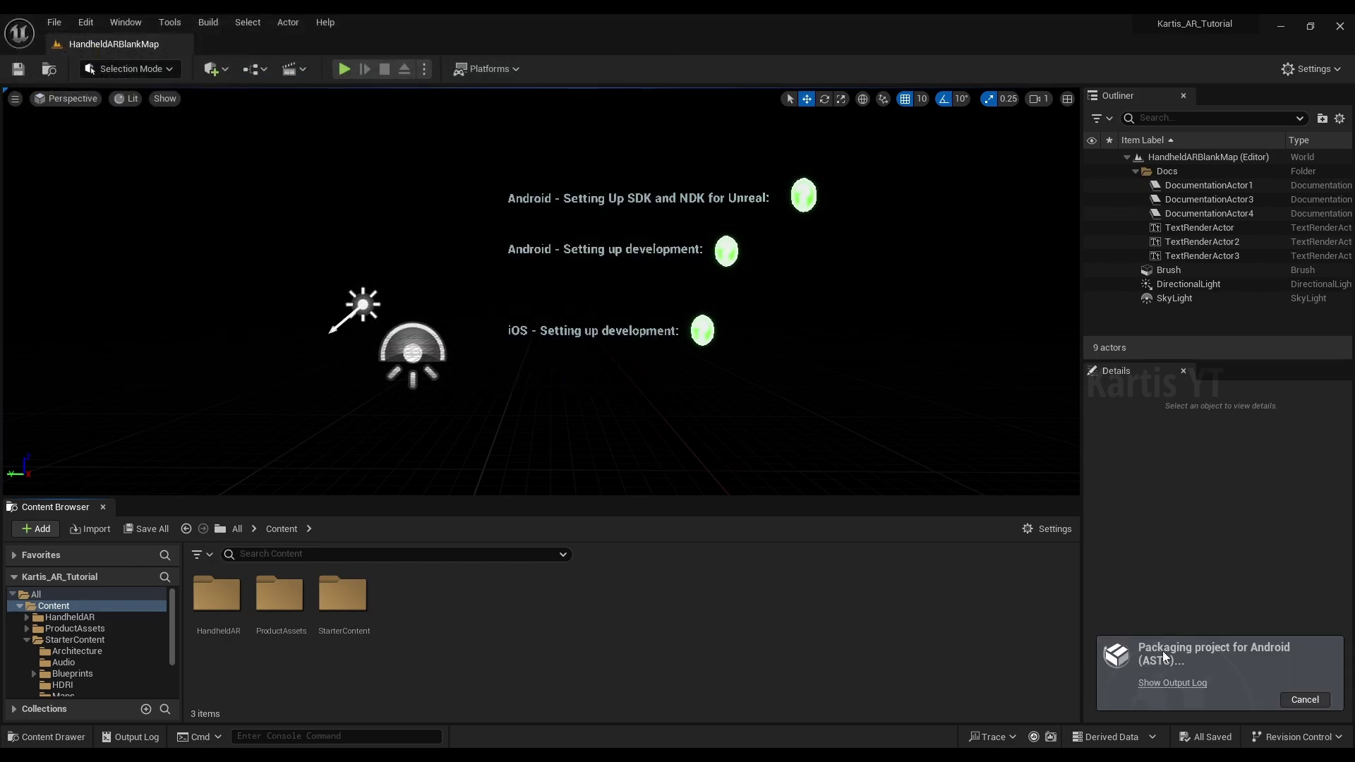
pyautogui.click(1183, 684)
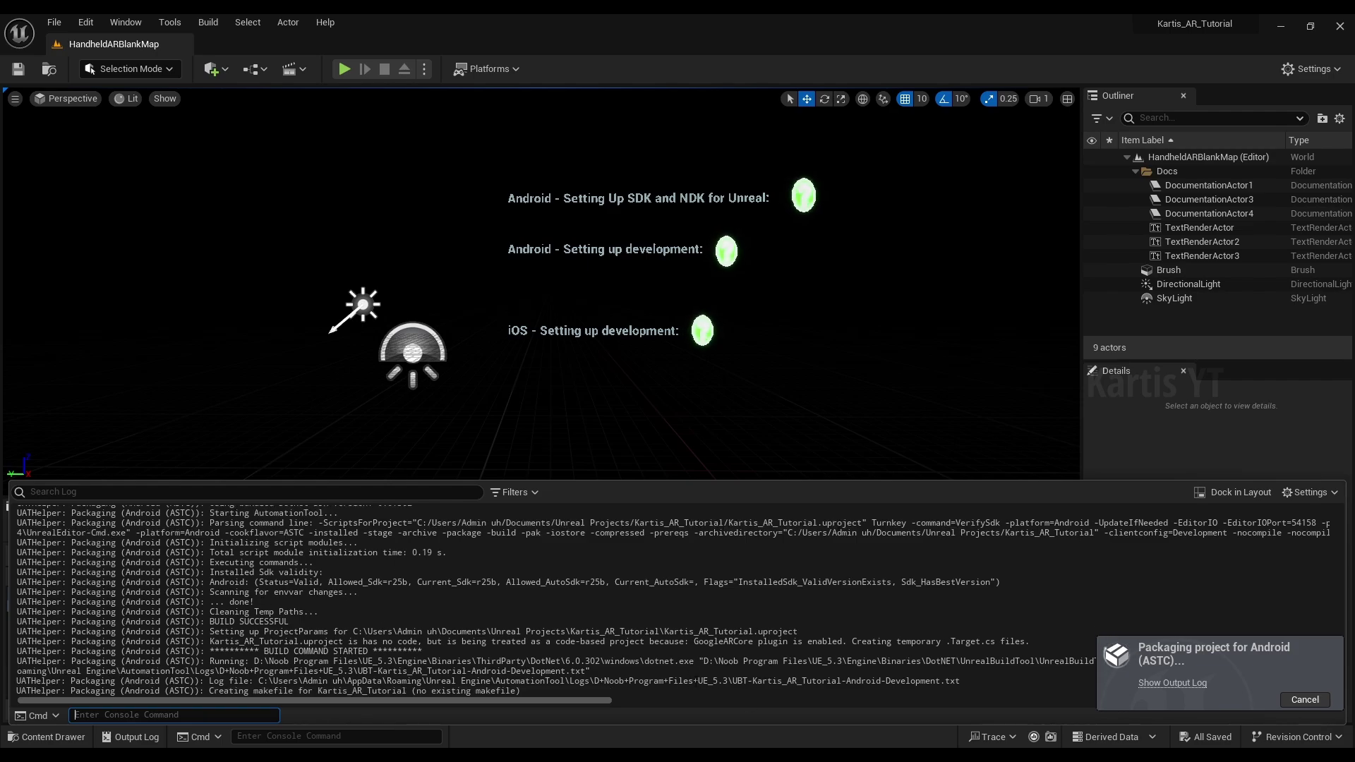
# Follow the packaging log until it reports BUILD SUCCESSFUL and ExitCode=0
pyautogui.moveTo(630, 672); pyautogui.dragTo(693, 593)
pyautogui.click(693, 592)
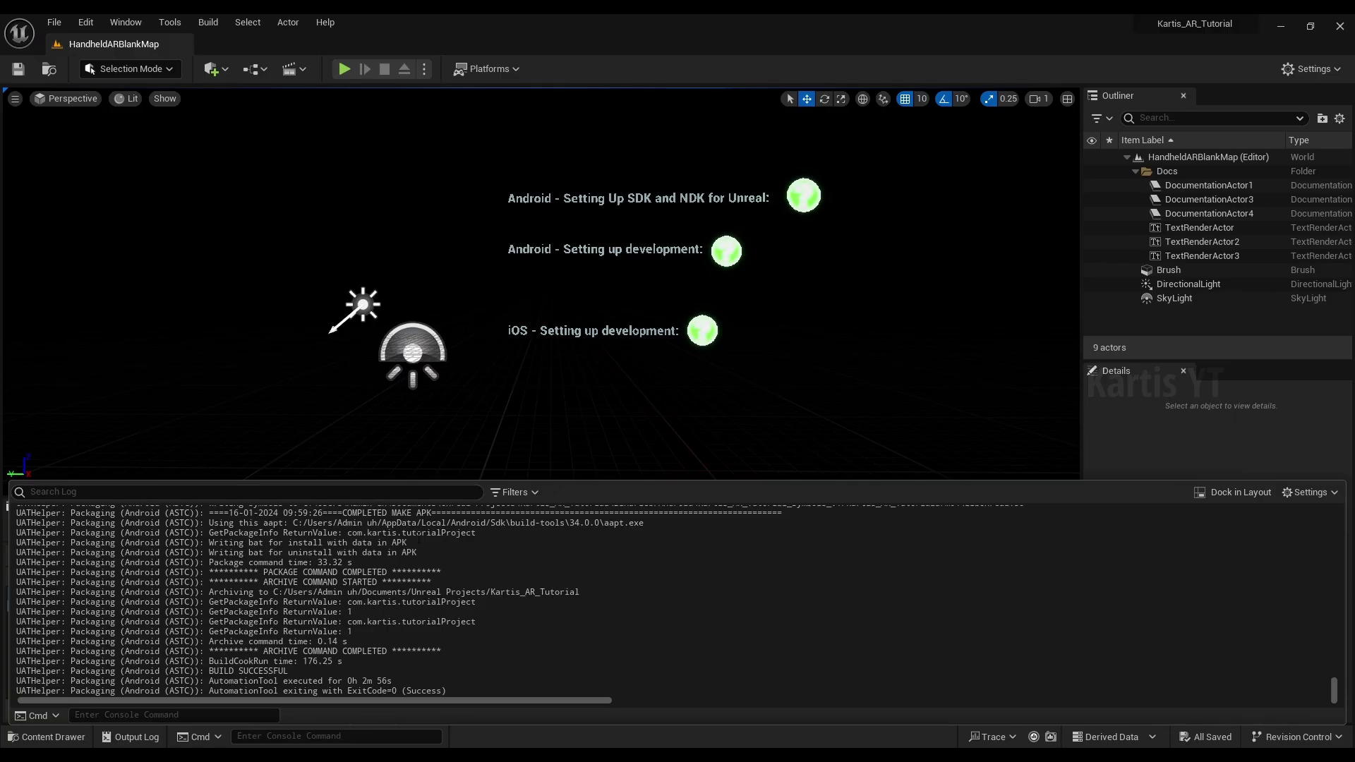
pyautogui.moveTo(474, 653); pyautogui.dragTo(336, 554)
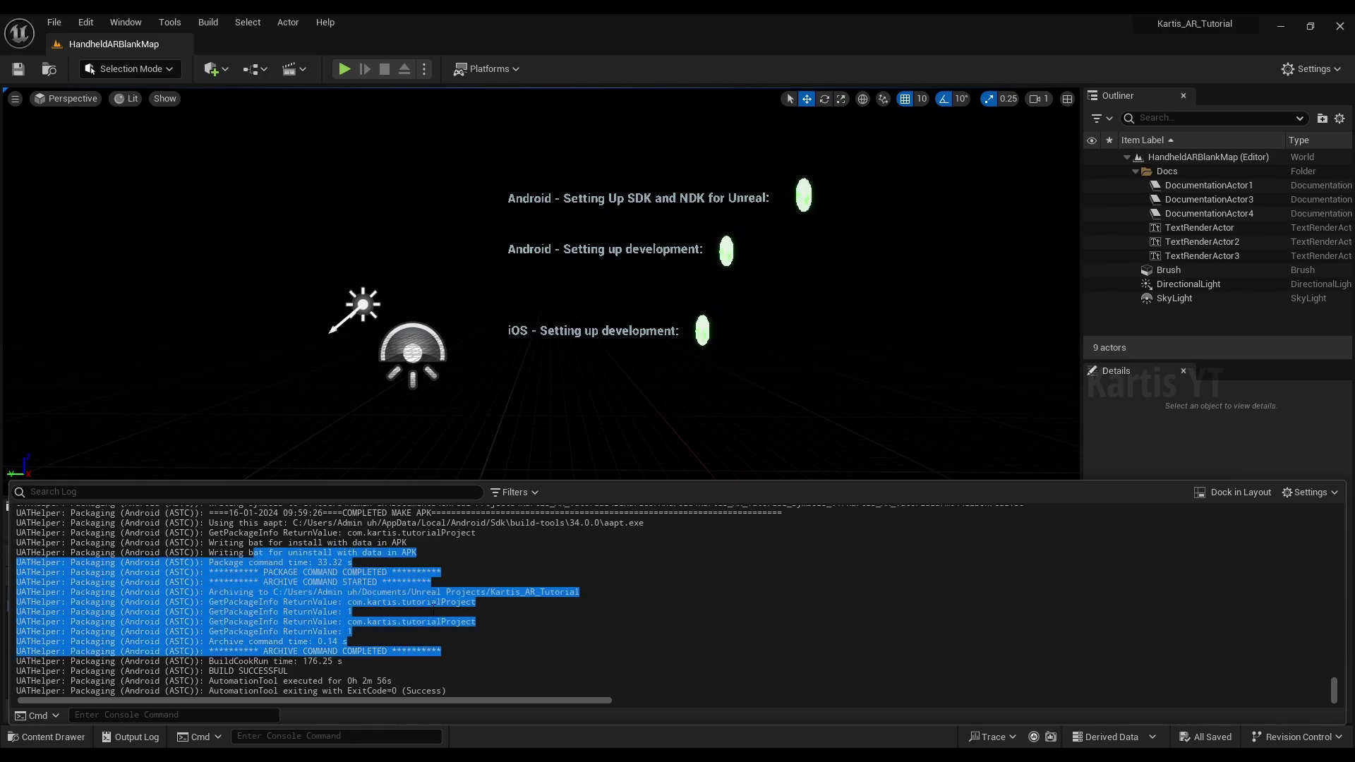
pyautogui.click(553, 593)
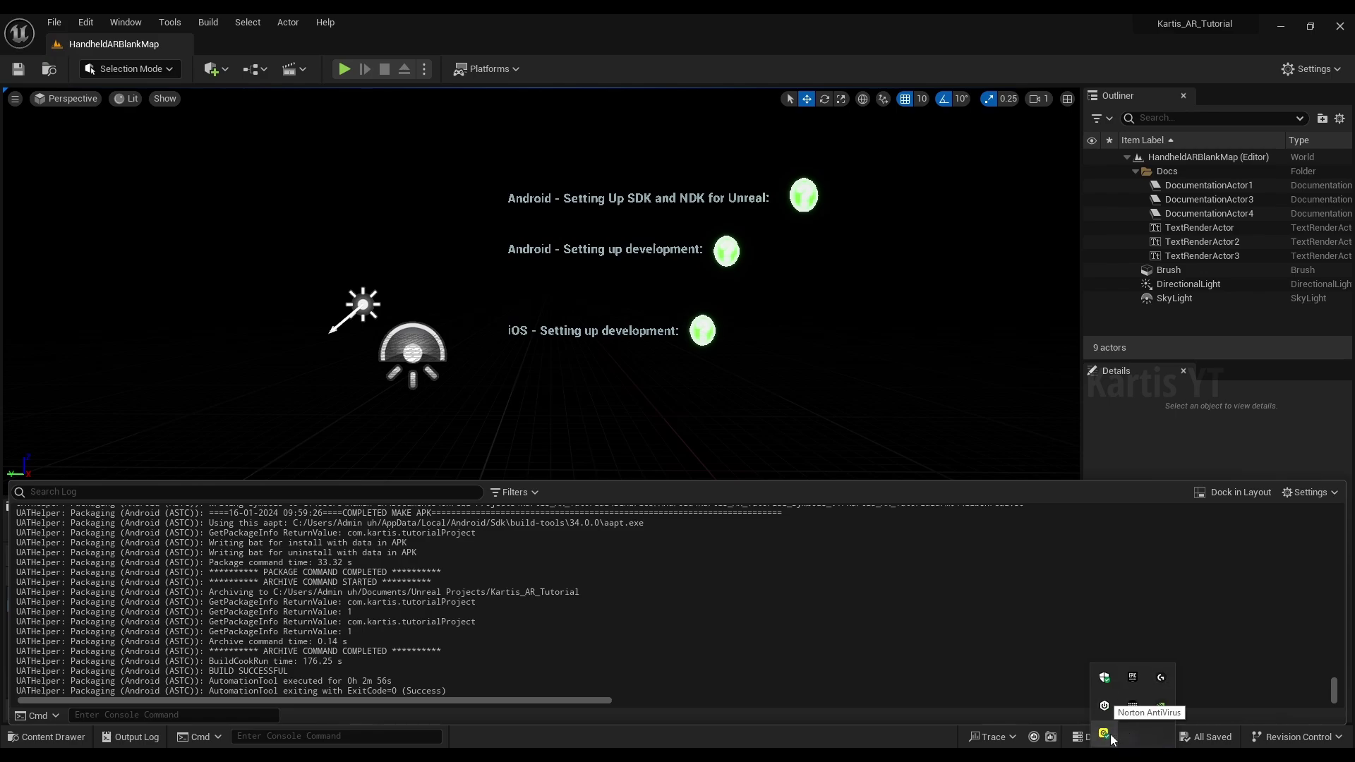
# Dismiss the antivirus options and search the Plugins window for 'ark' to find Apple ARKit
pyautogui.rightClick(1121, 737)
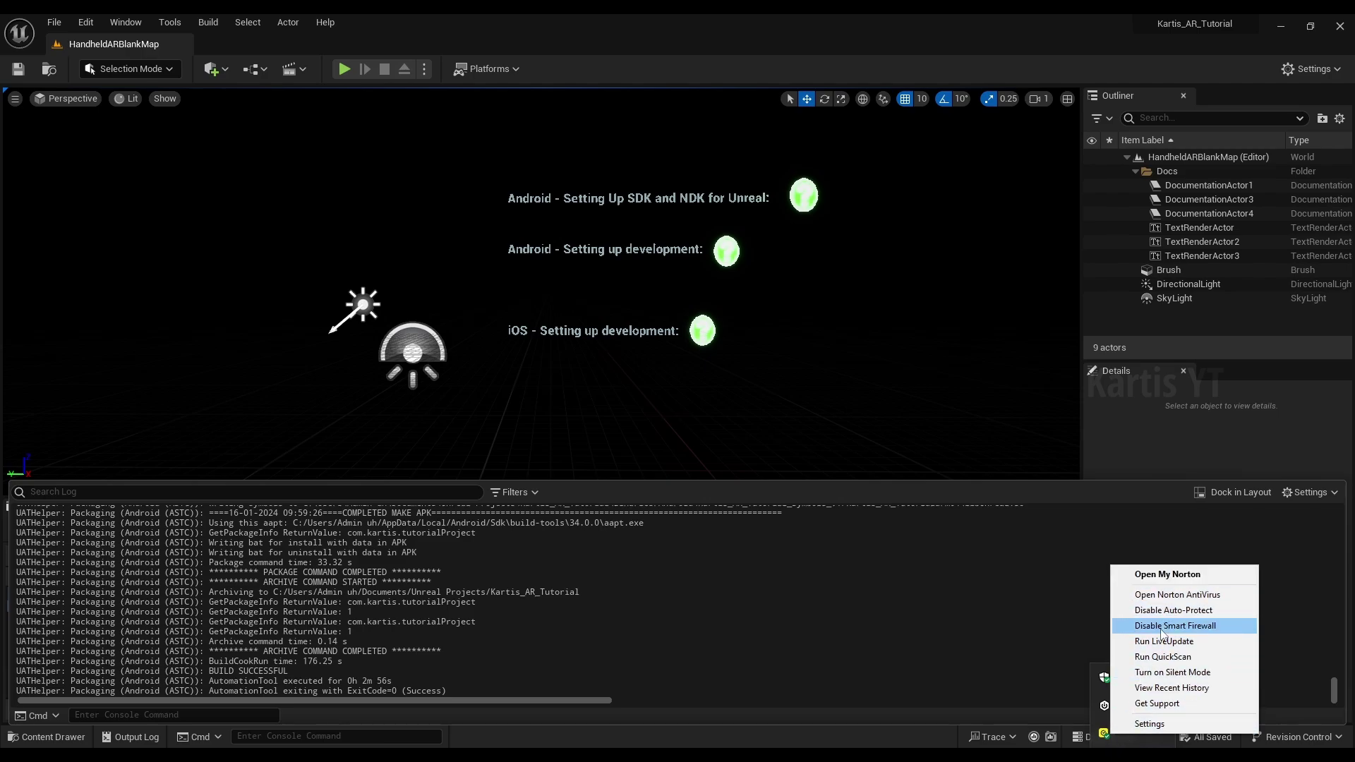
pyautogui.click(1183, 640)
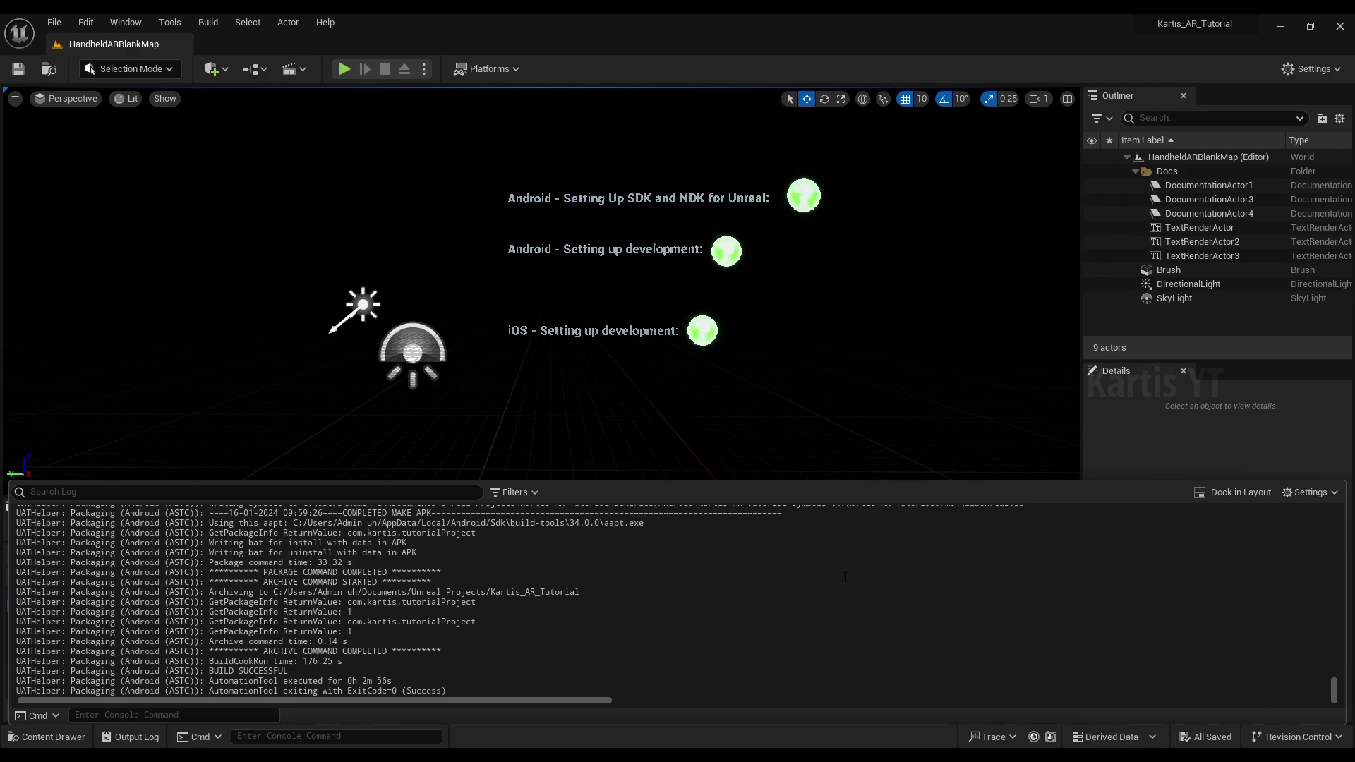
pyautogui.click(85, 22)
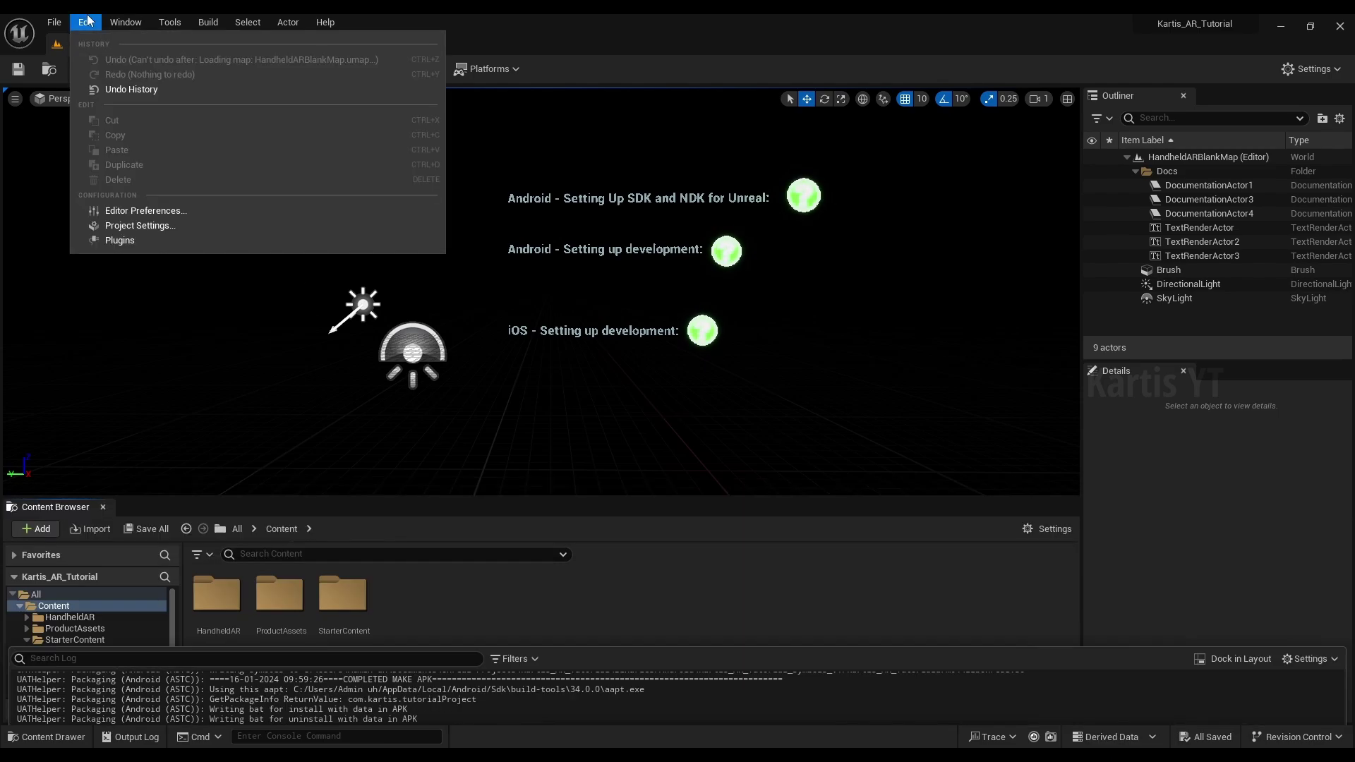
pyautogui.click(138, 239)
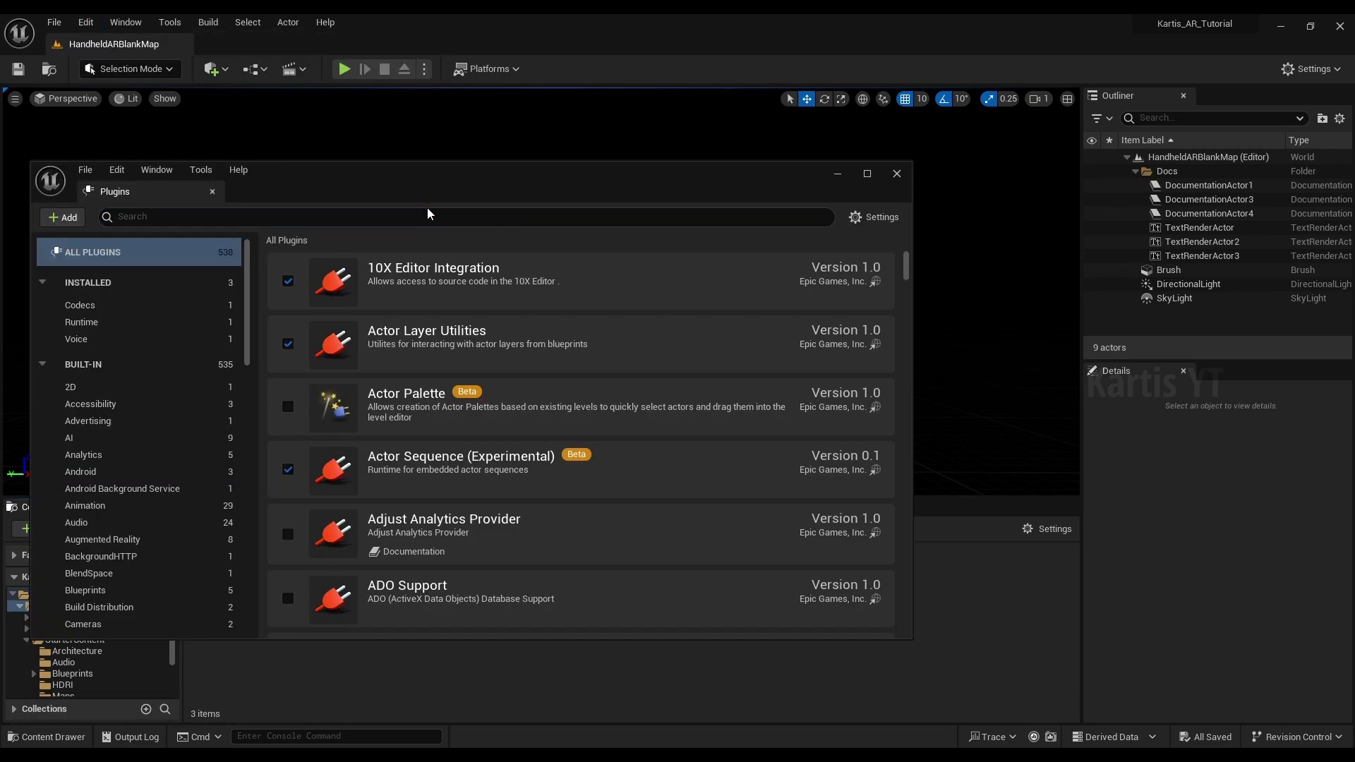
pyautogui.click(440, 216)
pyautogui.write('ark')
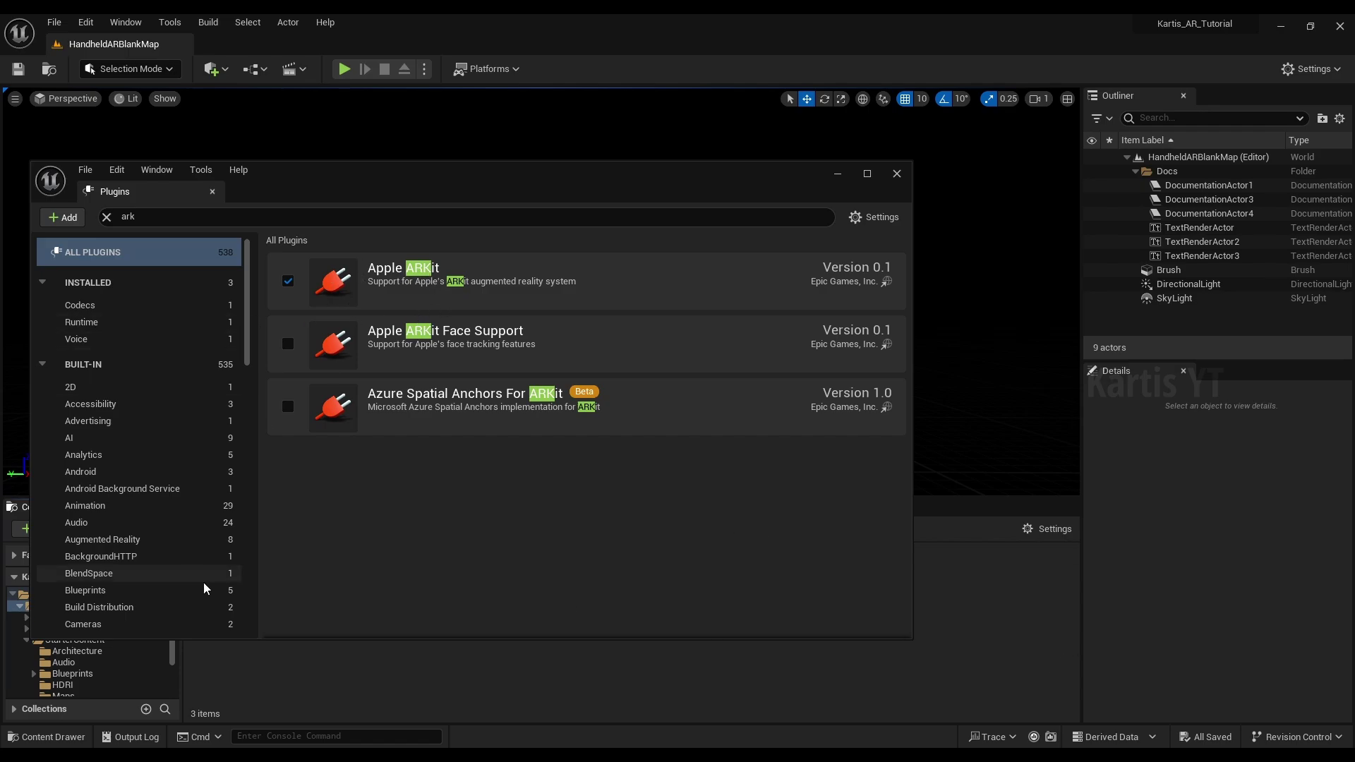
# Close Plugins and look over the Platforms packaging menu without choosing anything
pyautogui.click(896, 174)
pyautogui.click(505, 68)
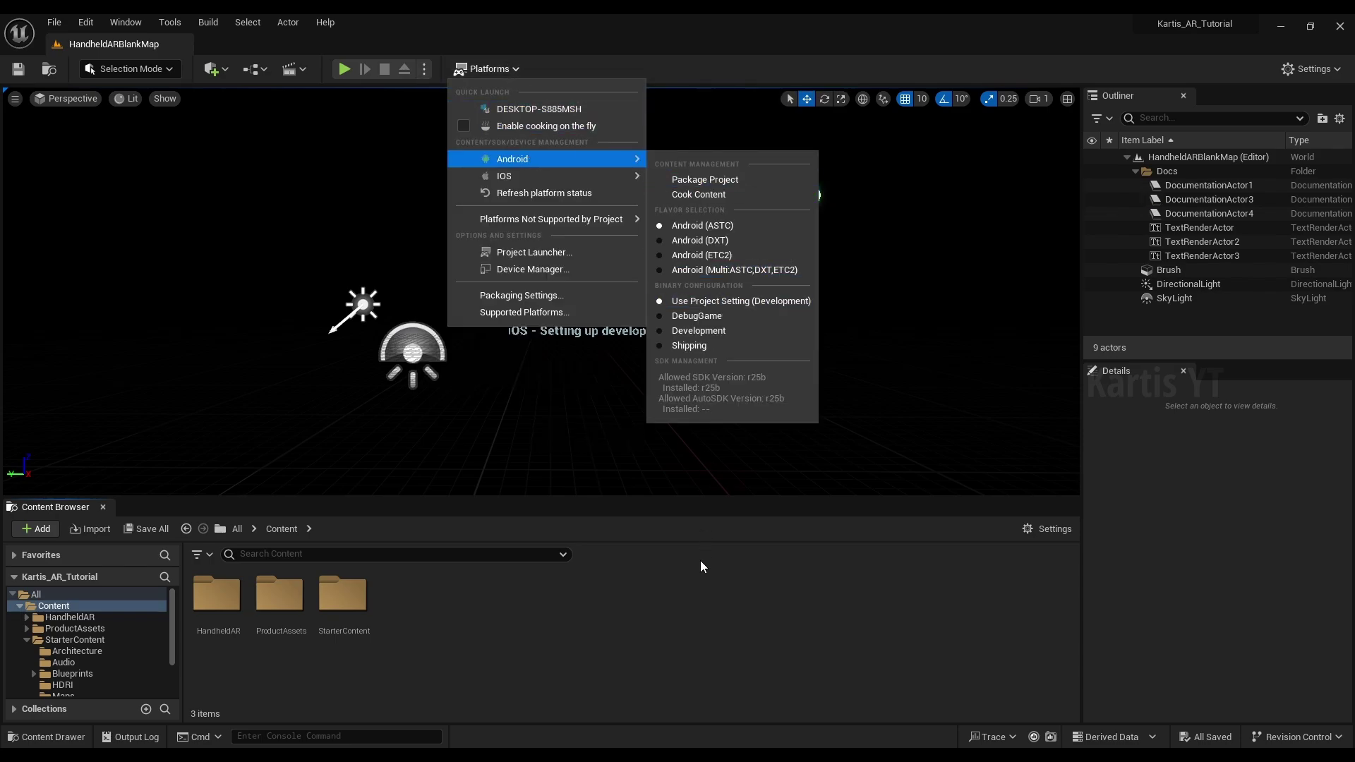
pyautogui.click(650, 631)
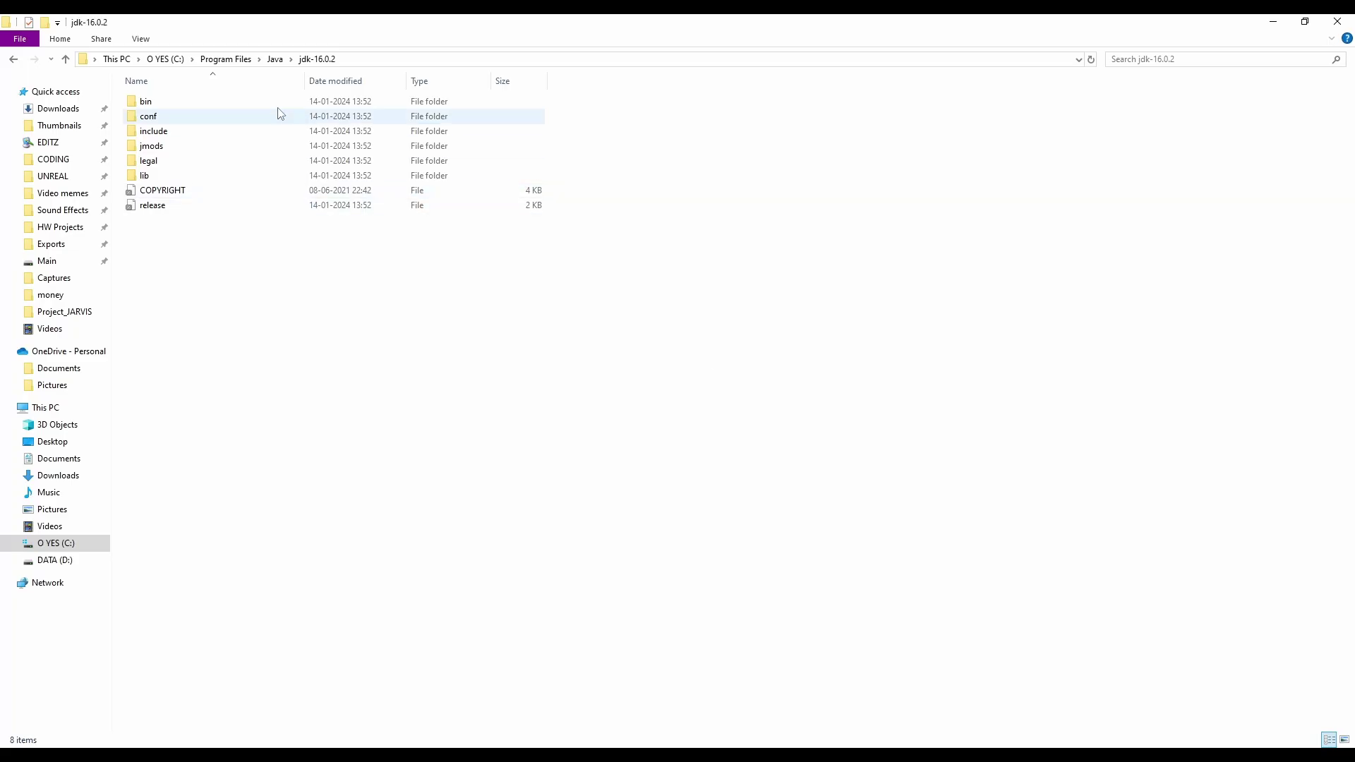
# Go to Kartis_AR_Tutorial\Binaries\Android and copy the 149 MB Kartis_AR_Tutorial-arm64.apk
pyautogui.click(79, 312)
pyautogui.click(253, 59)
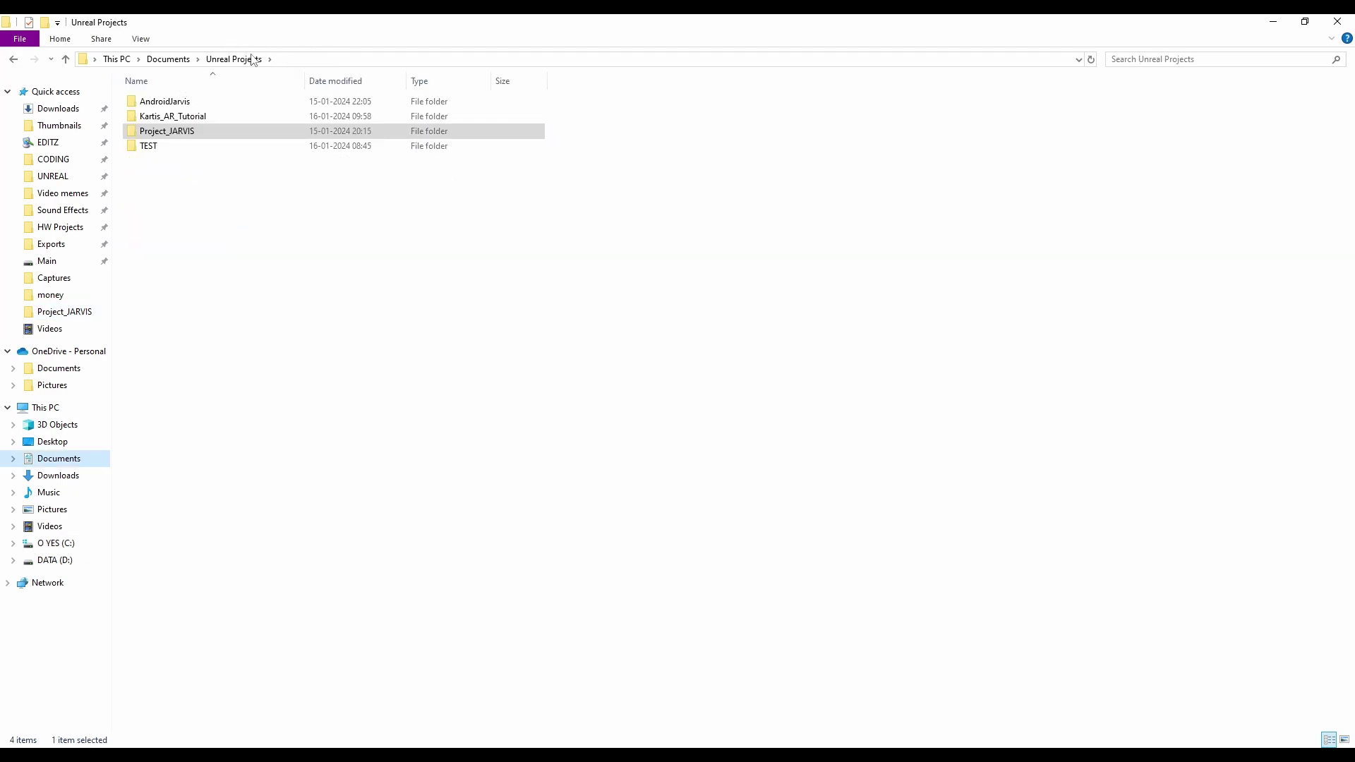
pyautogui.doubleClick(175, 118)
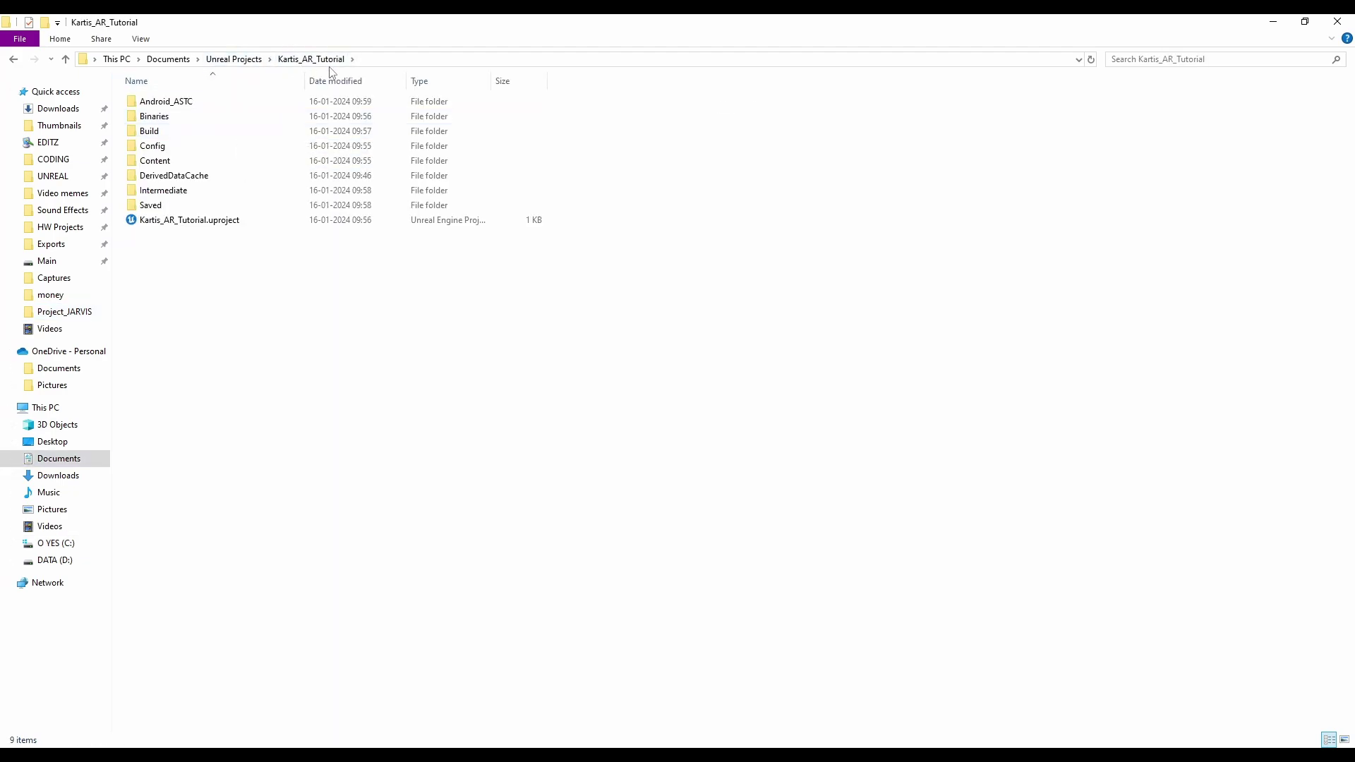
pyautogui.doubleClick(168, 119)
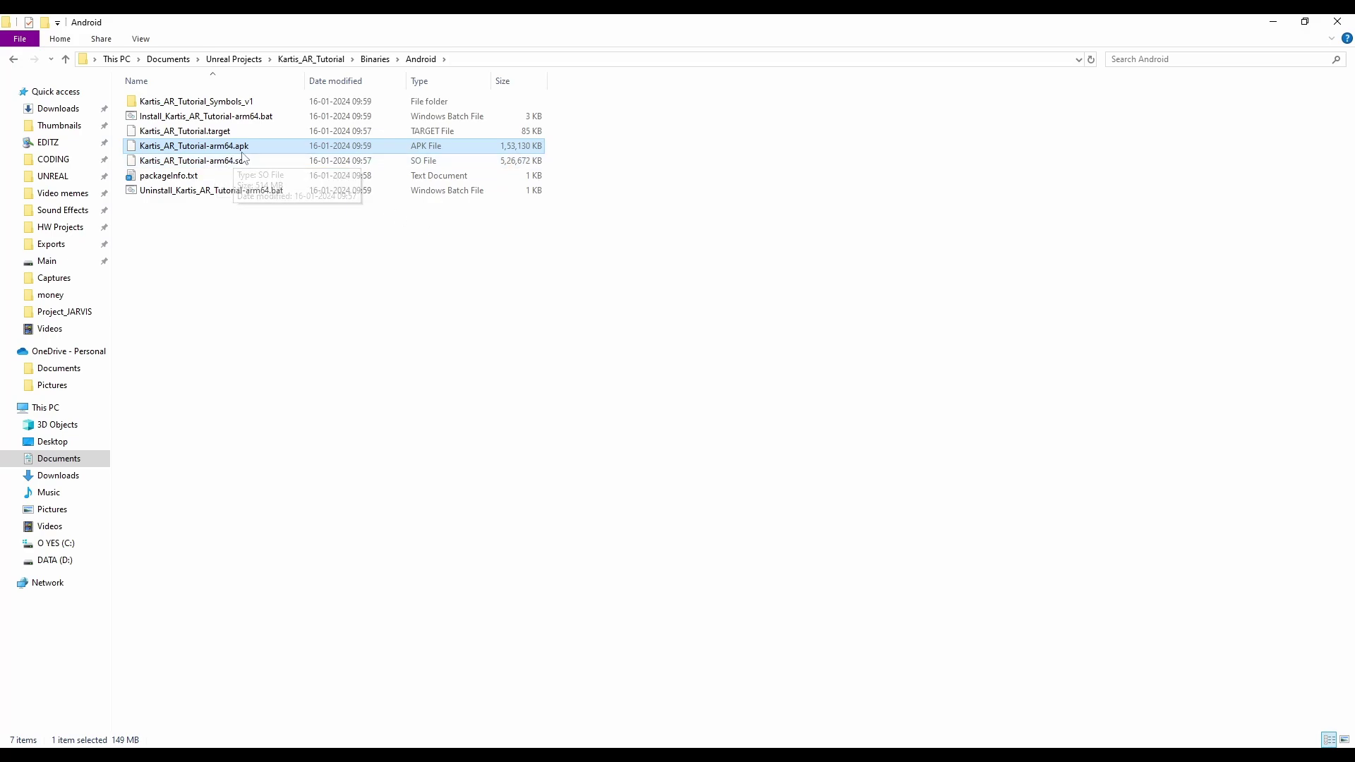
pyautogui.rightClick(242, 151)
pyautogui.click(321, 426)
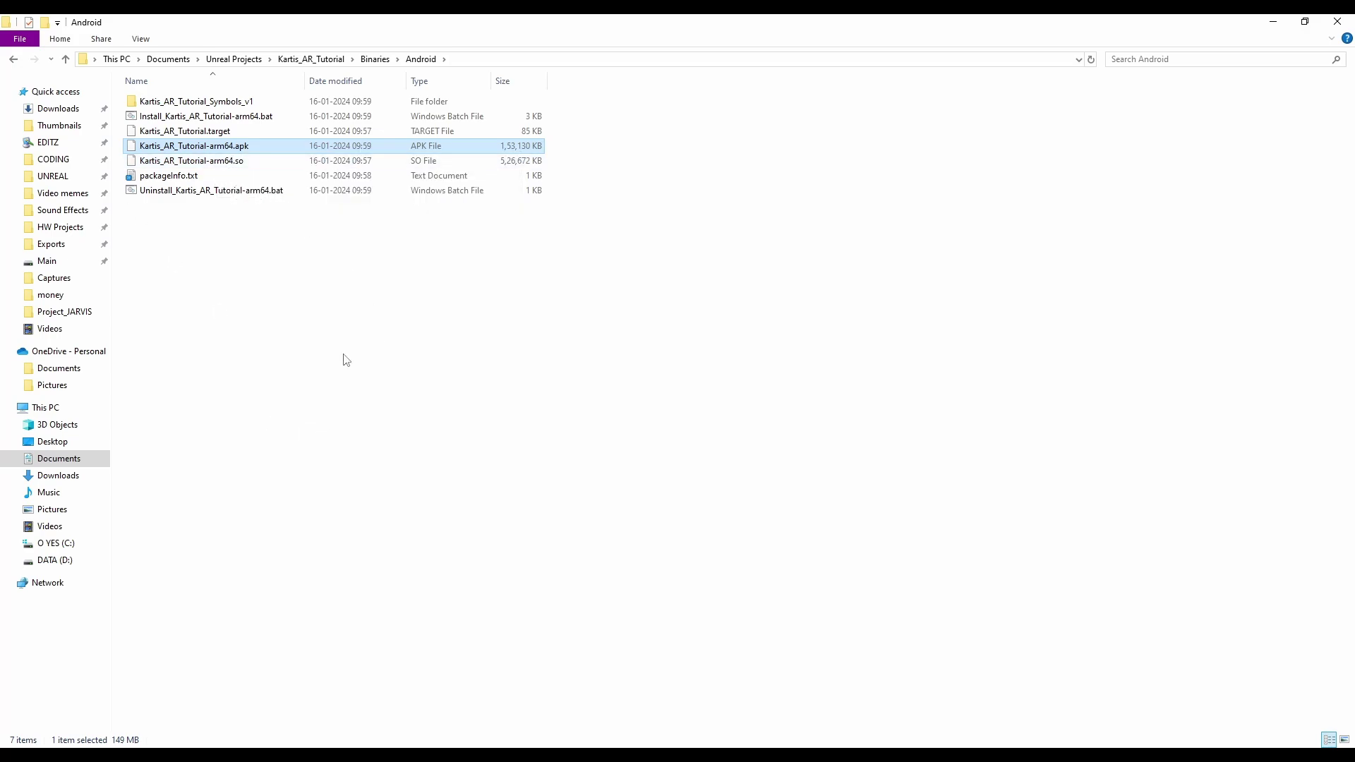